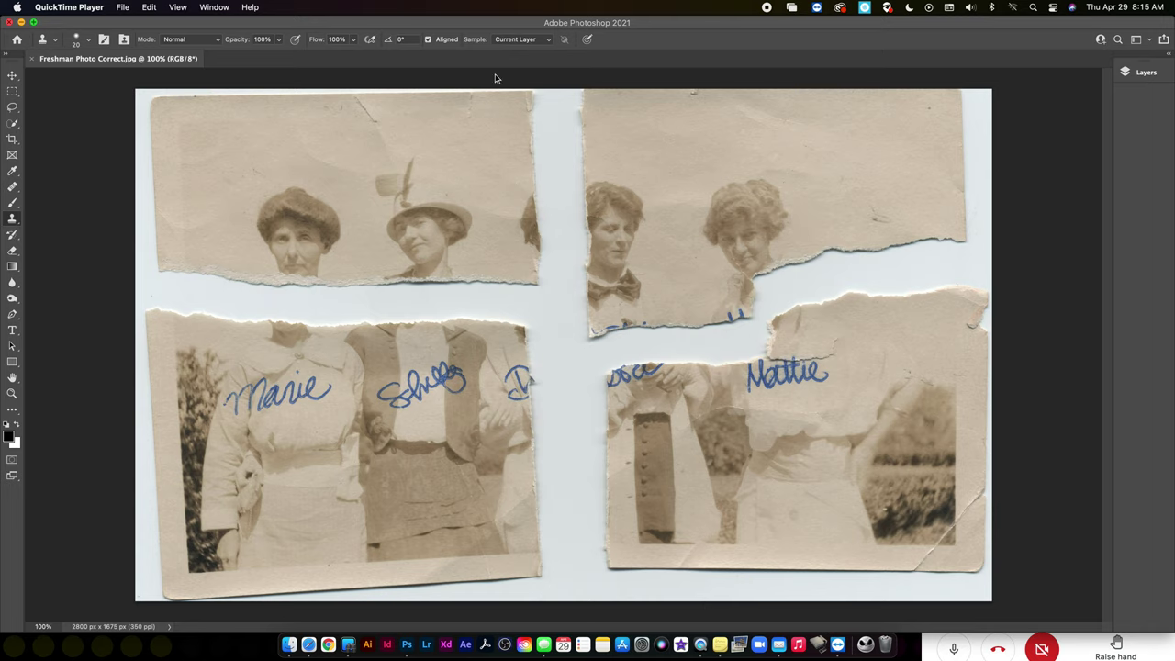
Select all of the scan, copy it, and close the original file
{"action": "left_click", "coordinate": [382, 23]}
{"action": "left_click", "coordinate": [255, 8]}
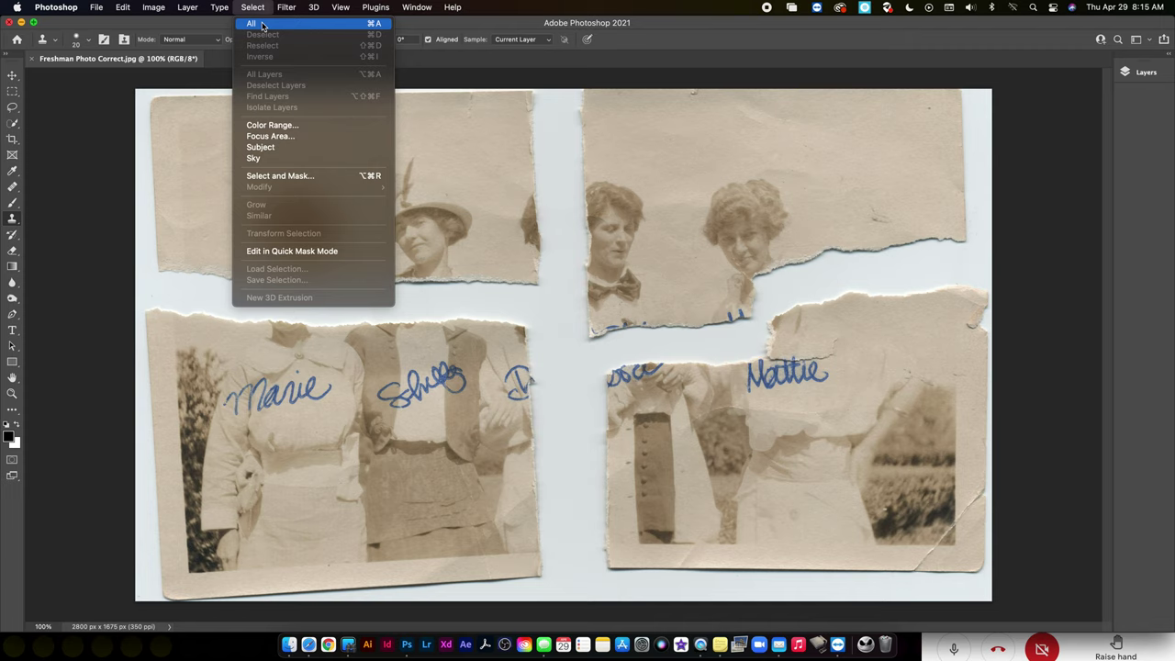
{"action": "left_click", "coordinate": [250, 22]}
{"action": "left_click", "coordinate": [123, 7]}
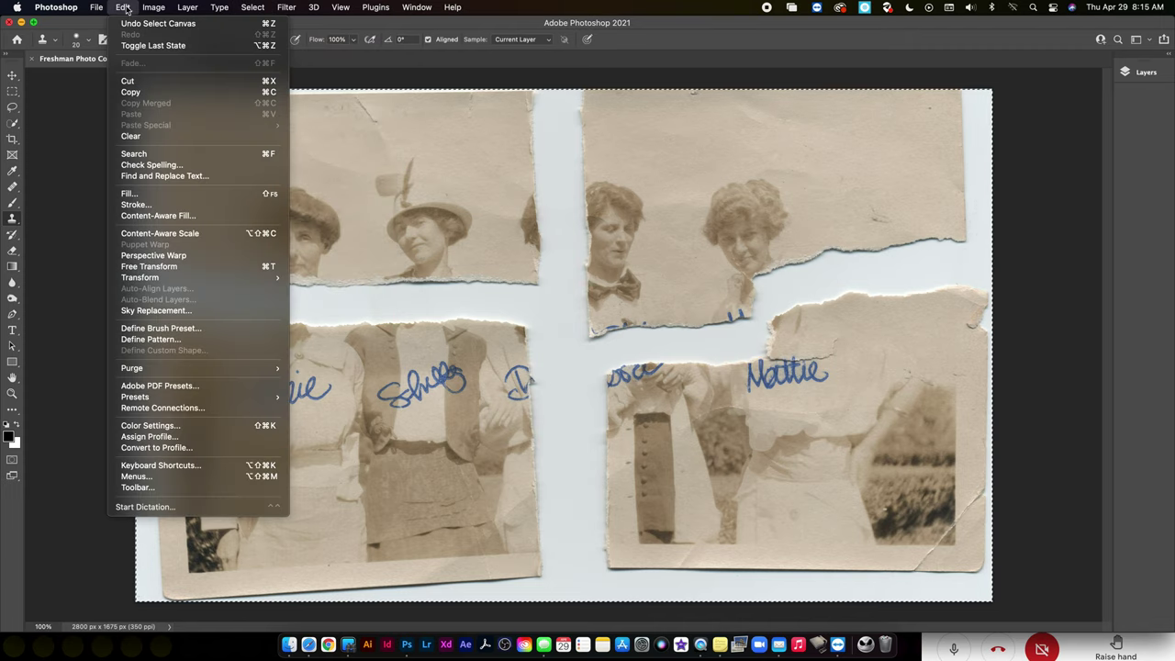
{"action": "left_click", "coordinate": [130, 92]}
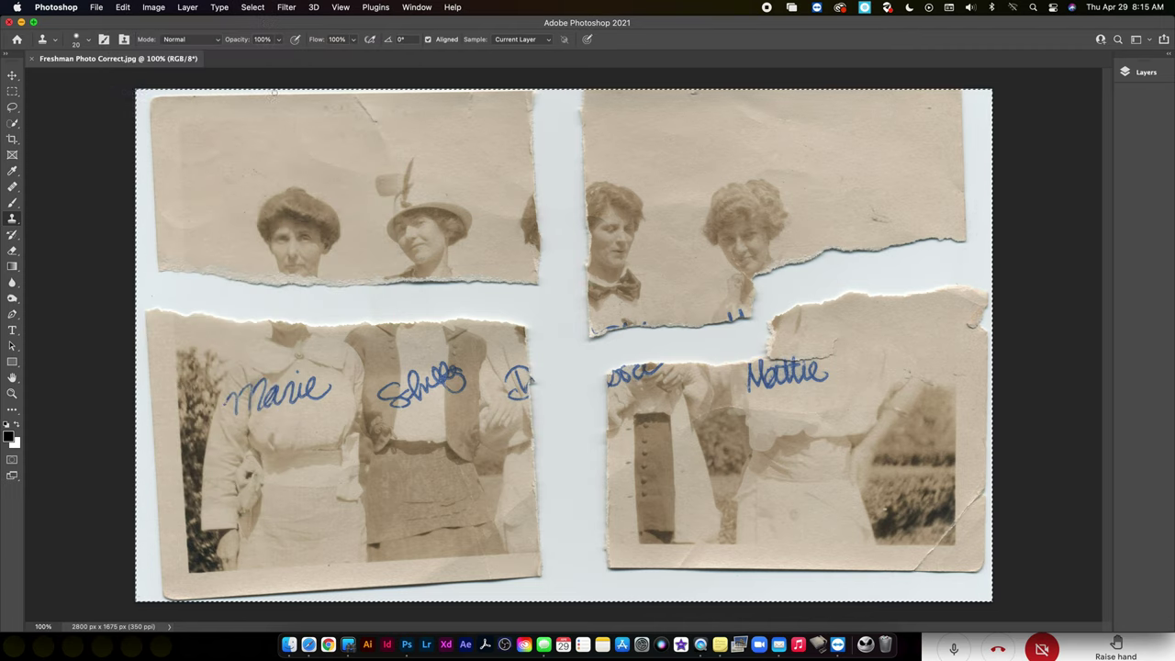
{"action": "left_click", "coordinate": [32, 58]}
Create a 2800 × 1675 px, 350 ppi clipboard-sized document and paste the scan as Layer 1
{"action": "key", "text": "super+n"}
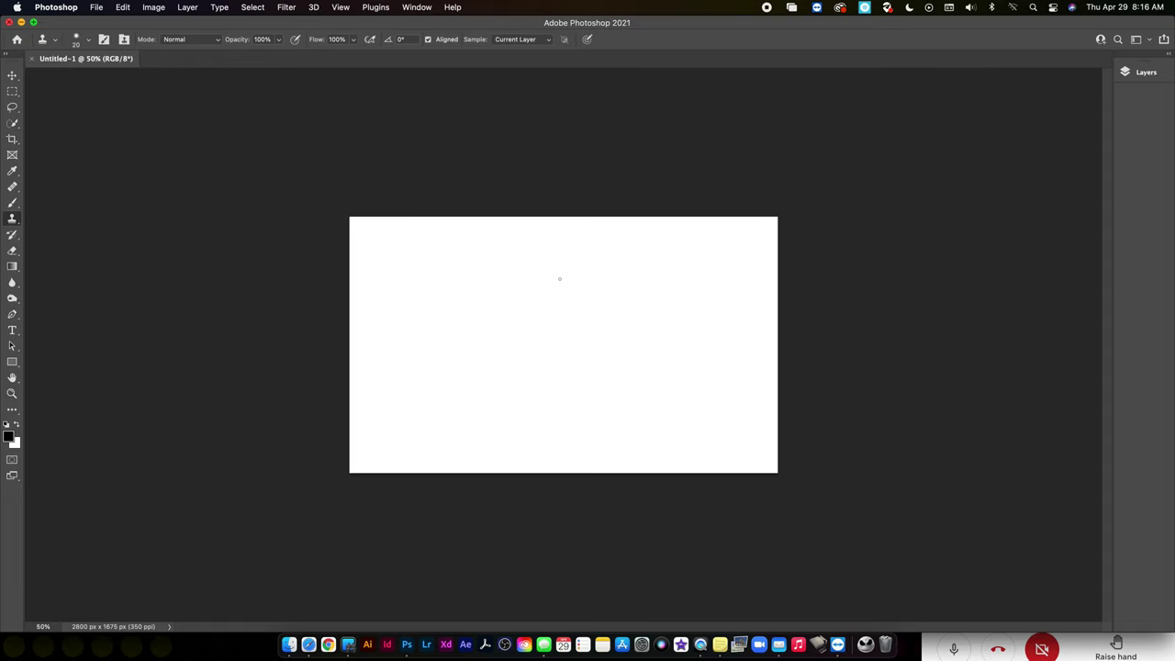
{"action": "key", "text": "super+v"}
{"action": "left_click", "coordinate": [1145, 71]}
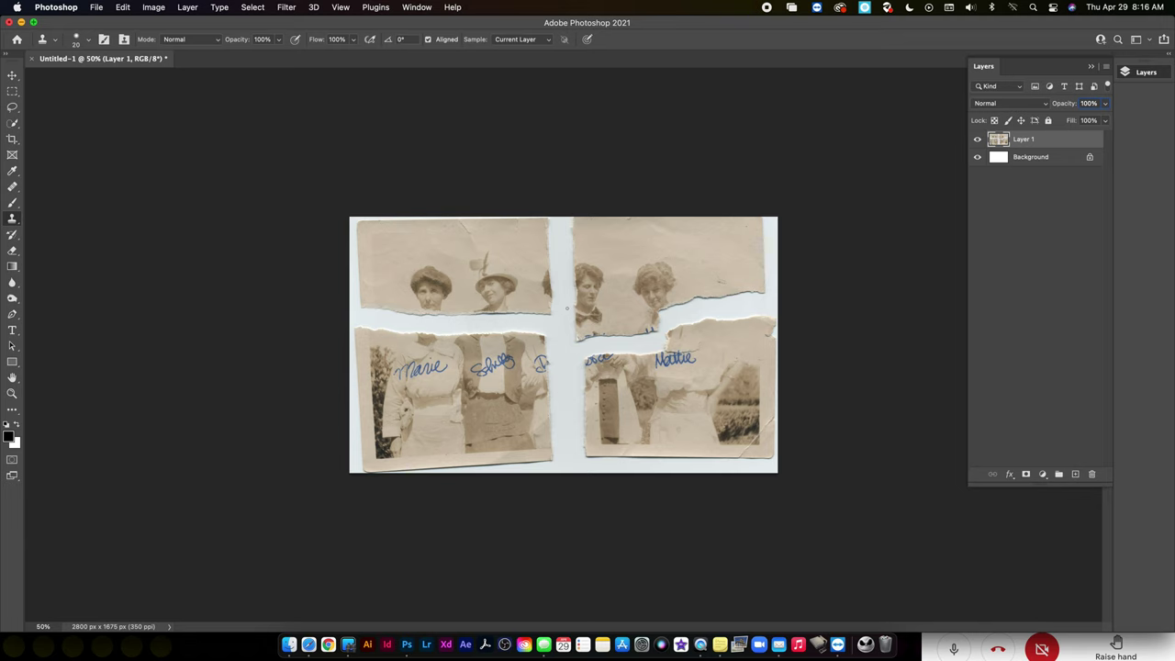
At 100% zoom, trace the top-left piece with the Magnetic Lasso and copy it to a new layer
{"action": "key", "text": "super+equal"}
{"action": "key", "text": "super+equal"}
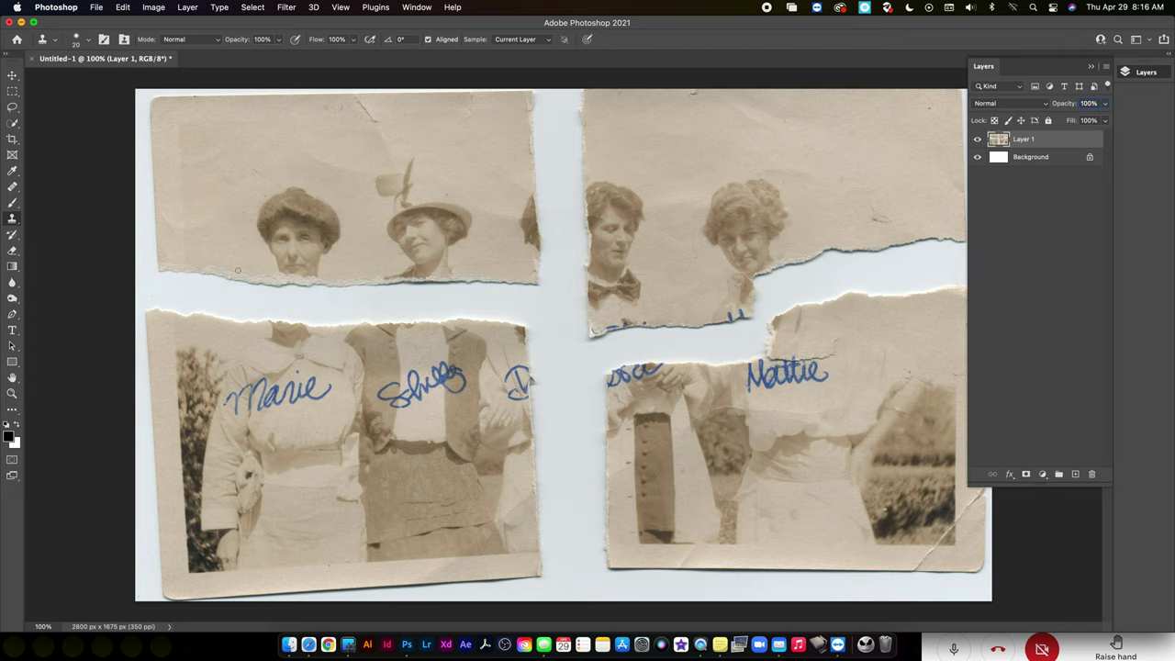
{"action": "left_click", "coordinate": [12, 106]}
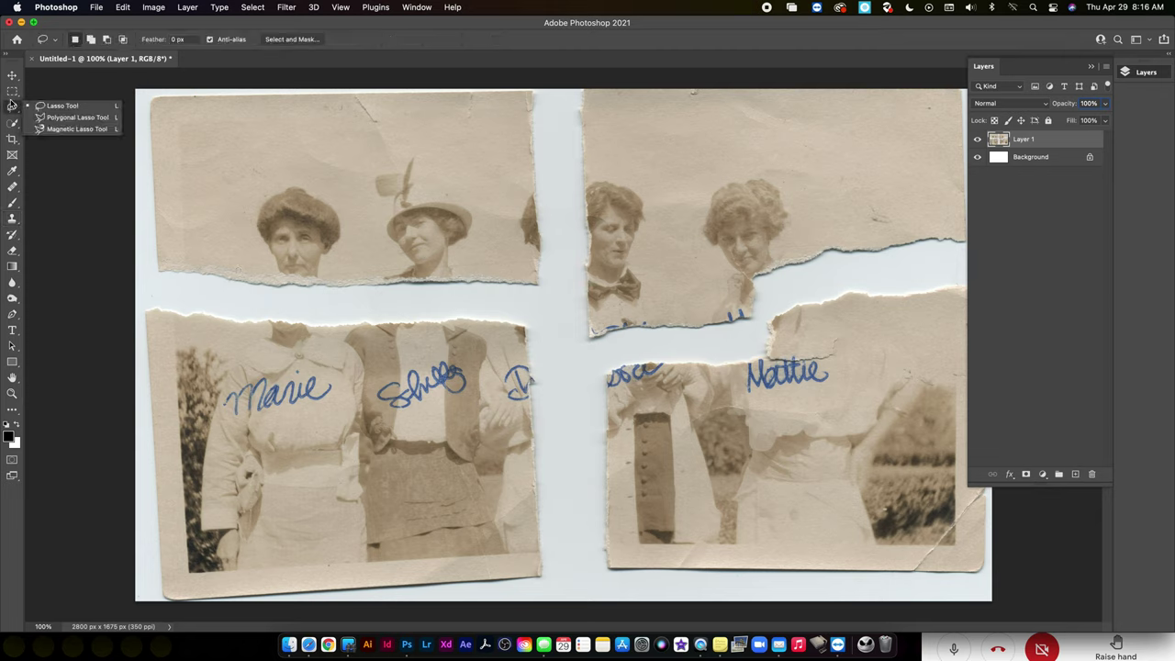
{"action": "left_click", "coordinate": [64, 133]}
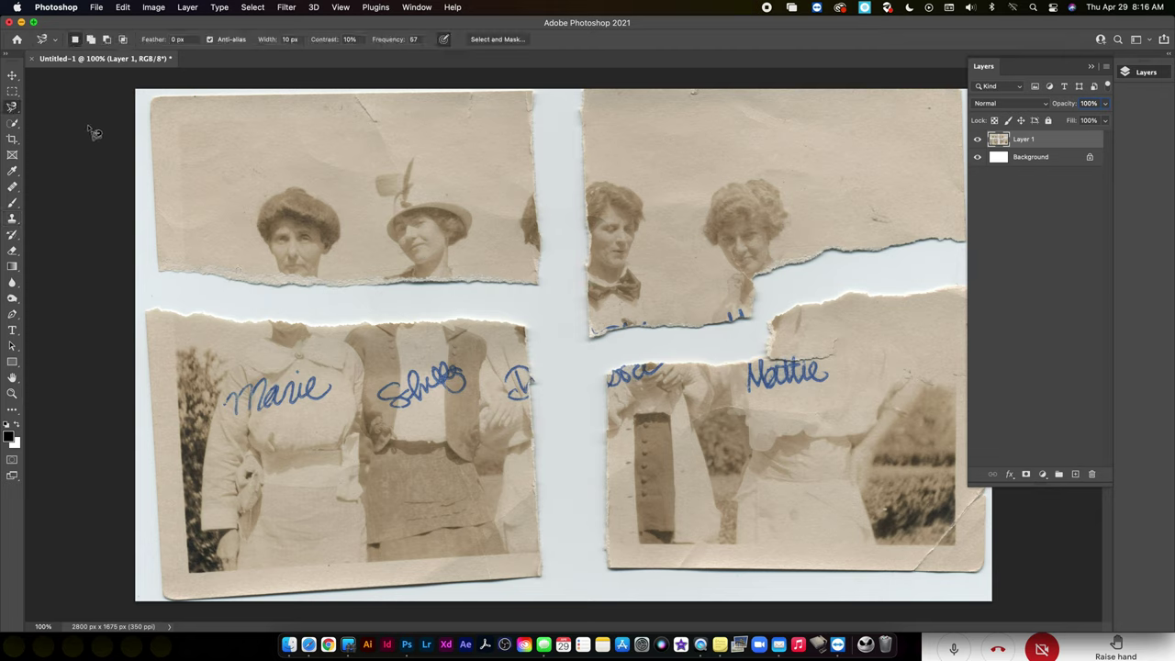
{"action": "left_click", "coordinate": [149, 102]}
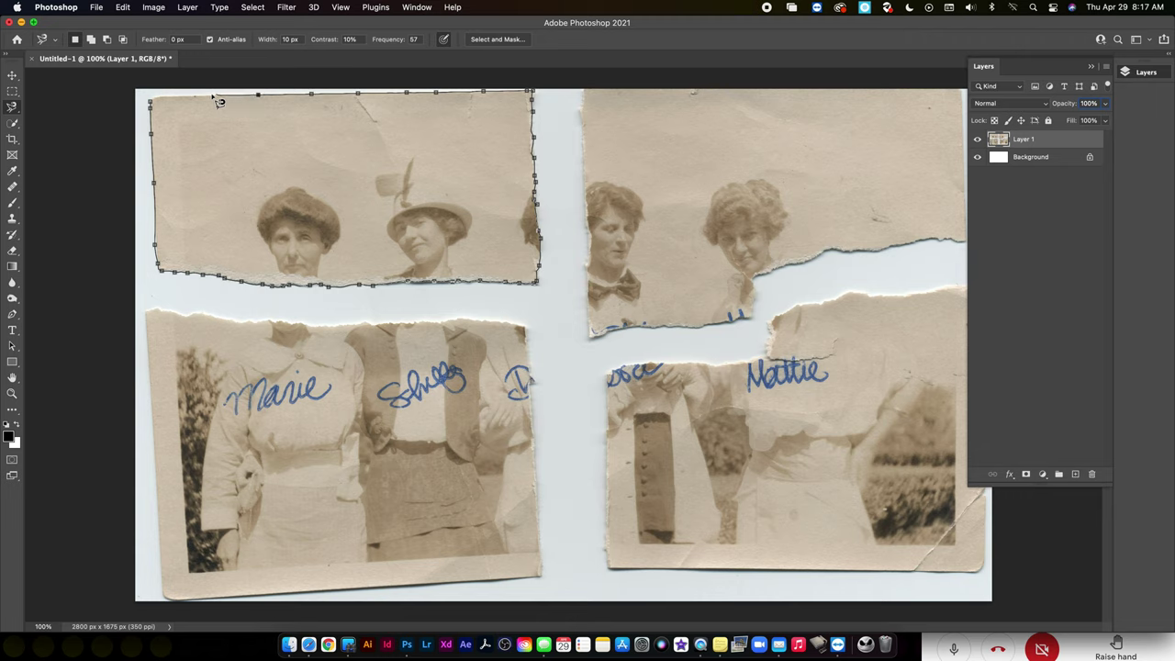
{"action": "left_click", "coordinate": [158, 108]}
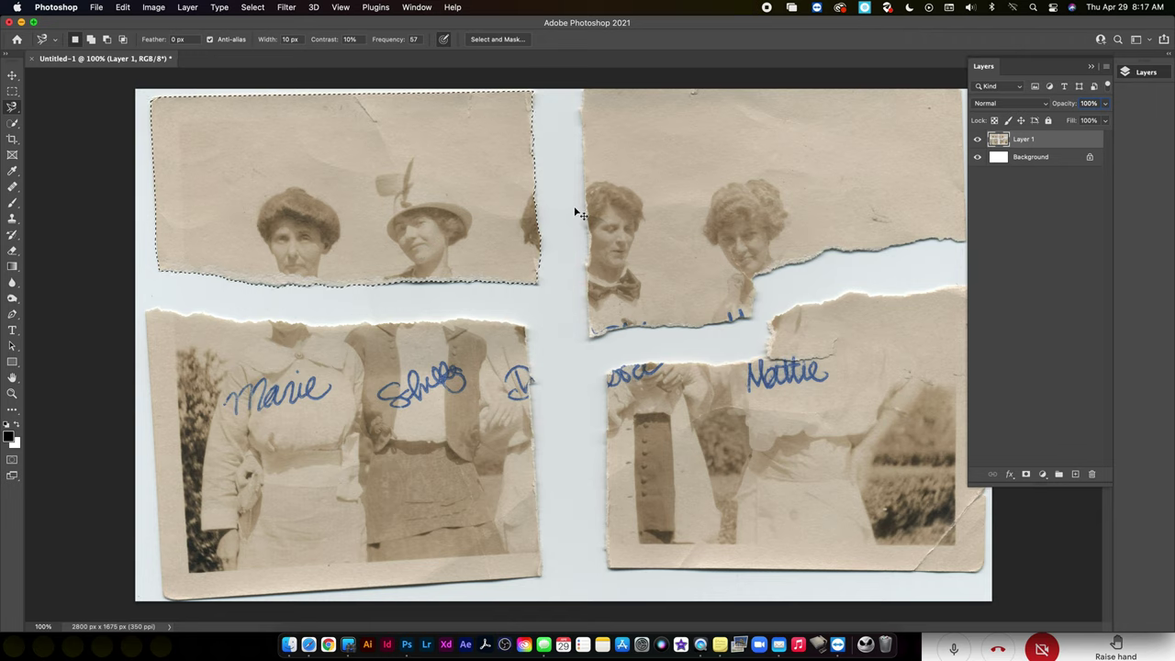
{"action": "key", "text": "super+j"}
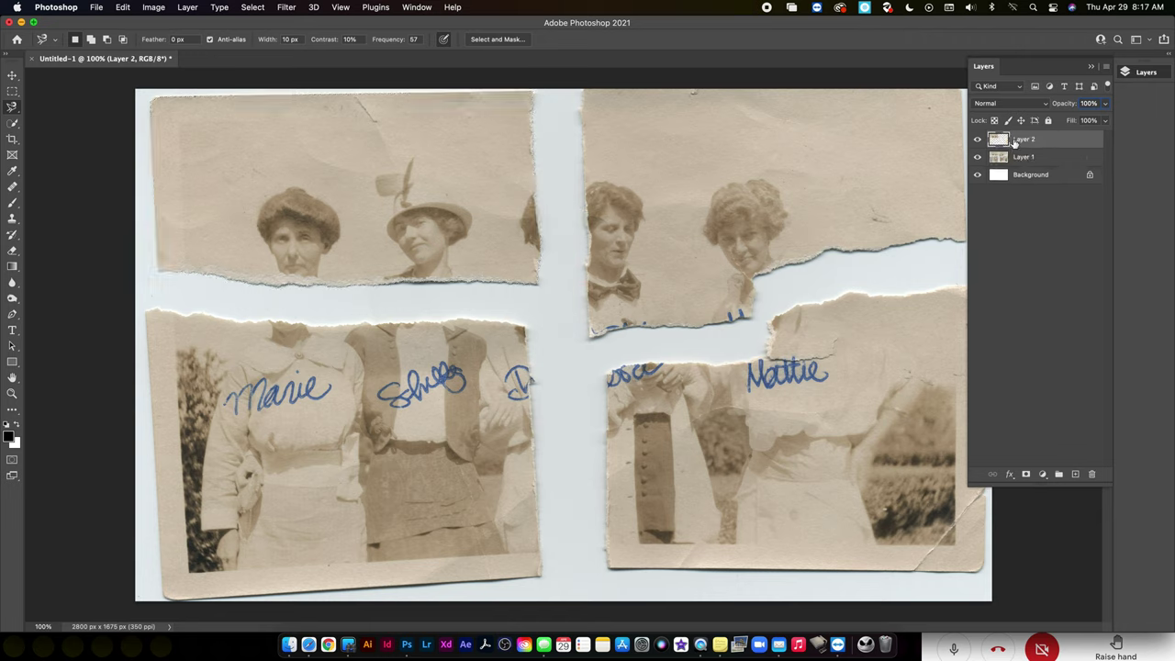
Check the copied piece's transparency, rename its layer 'Upper left', and hide it
{"action": "left_click", "coordinate": [976, 157]}
{"action": "left_click", "coordinate": [977, 174]}
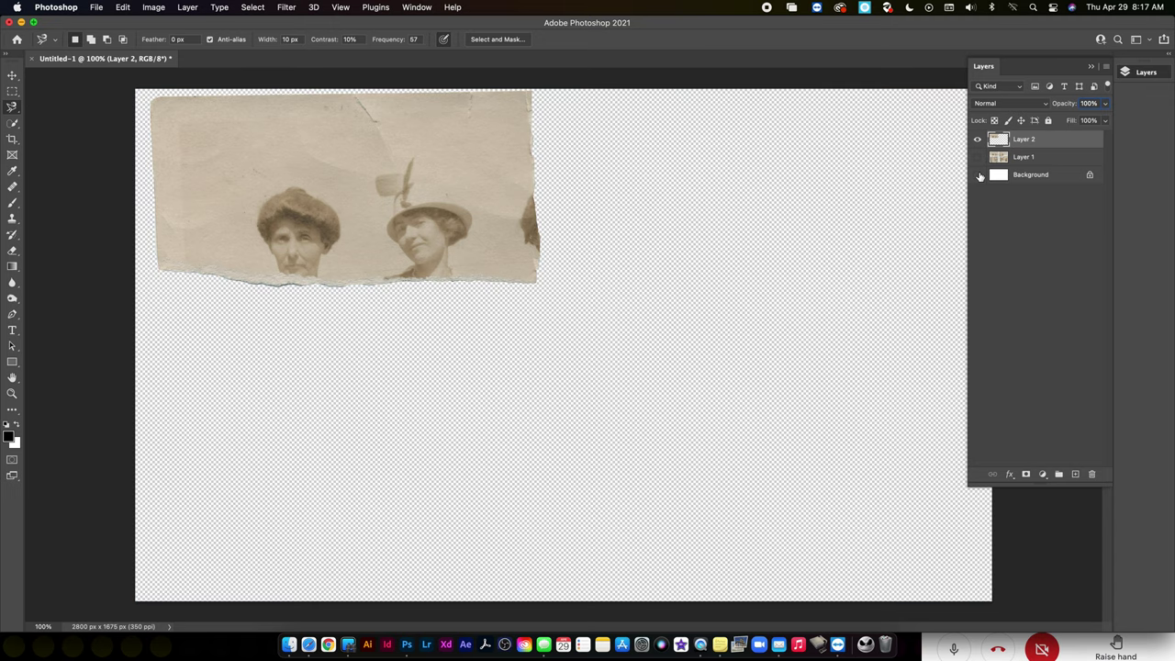
{"action": "left_click", "coordinate": [977, 174]}
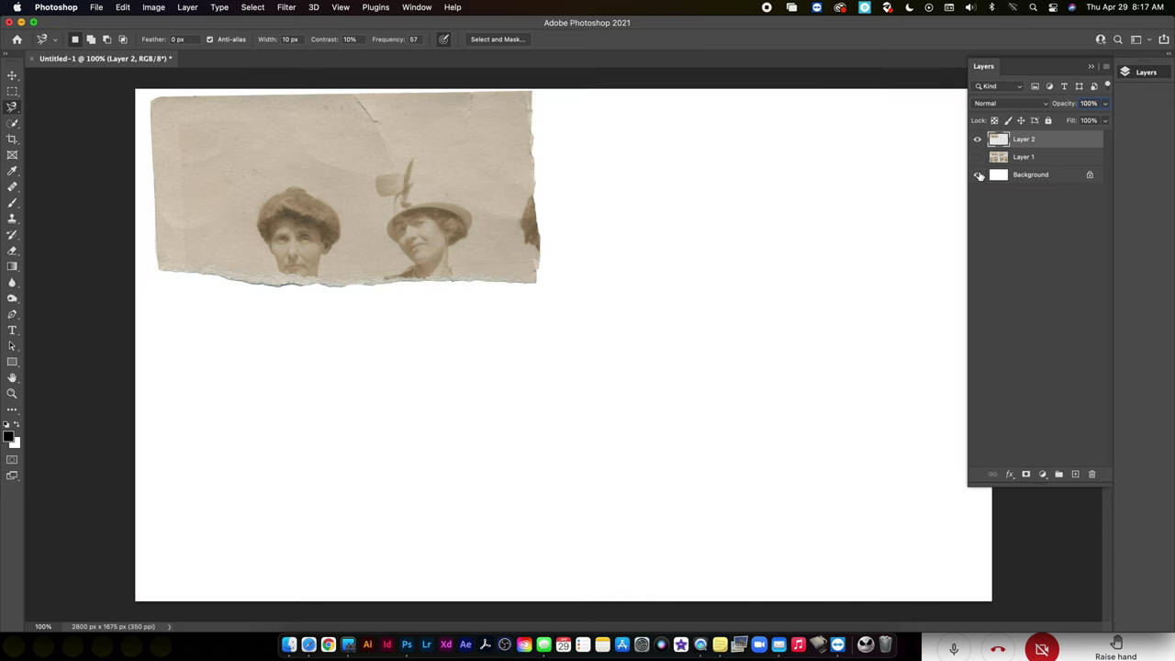
{"action": "left_click", "coordinate": [977, 157]}
{"action": "double_click", "coordinate": [1024, 140]}
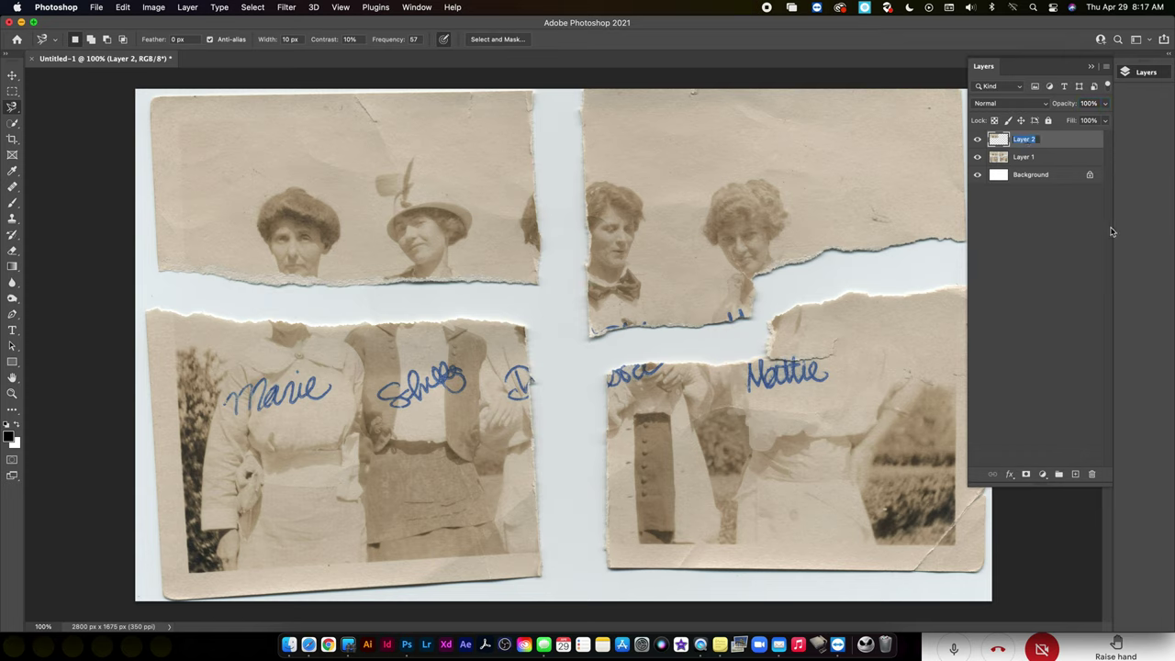
{"action": "type", "text": "Upper left"}
{"action": "key", "text": "Return"}
{"action": "left_click", "coordinate": [977, 138]}
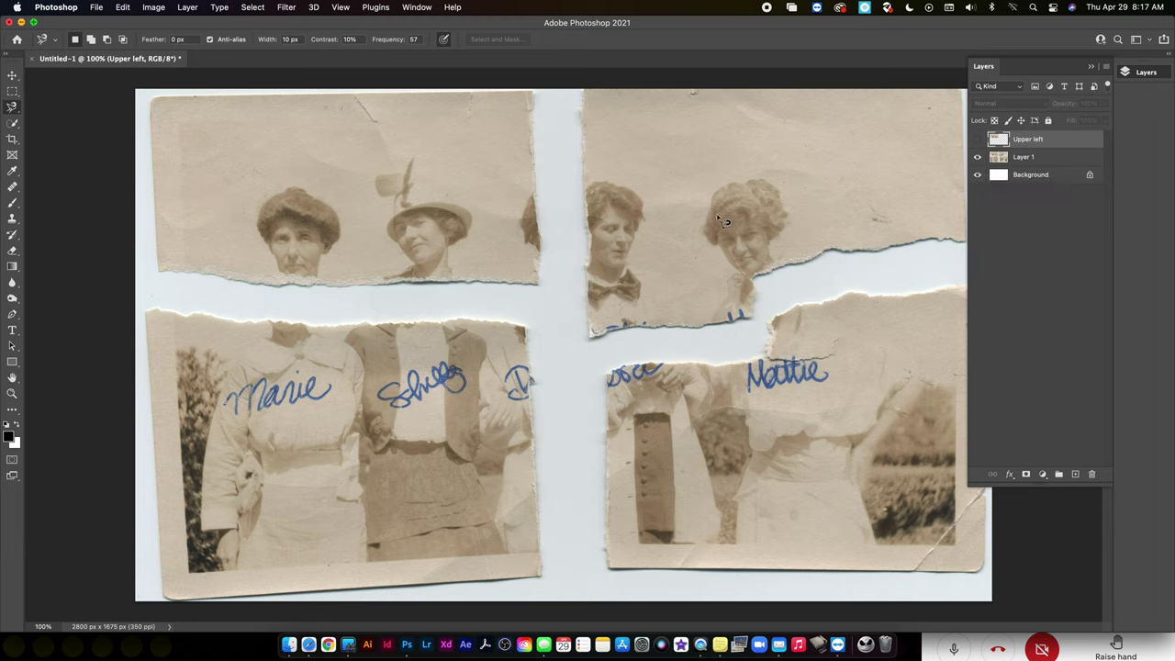
Trace the top-right piece with the Magnetic Lasso, dismissing the empty-selection error
{"action": "left_click", "coordinate": [1088, 68]}
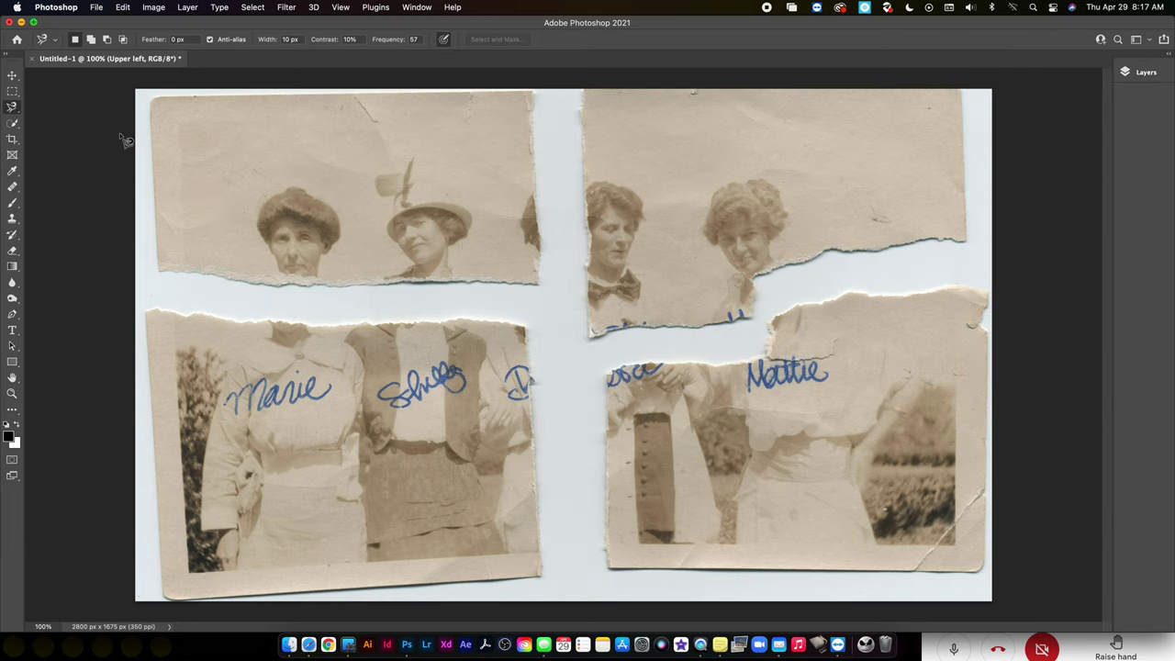
{"action": "left_click", "coordinate": [582, 92]}
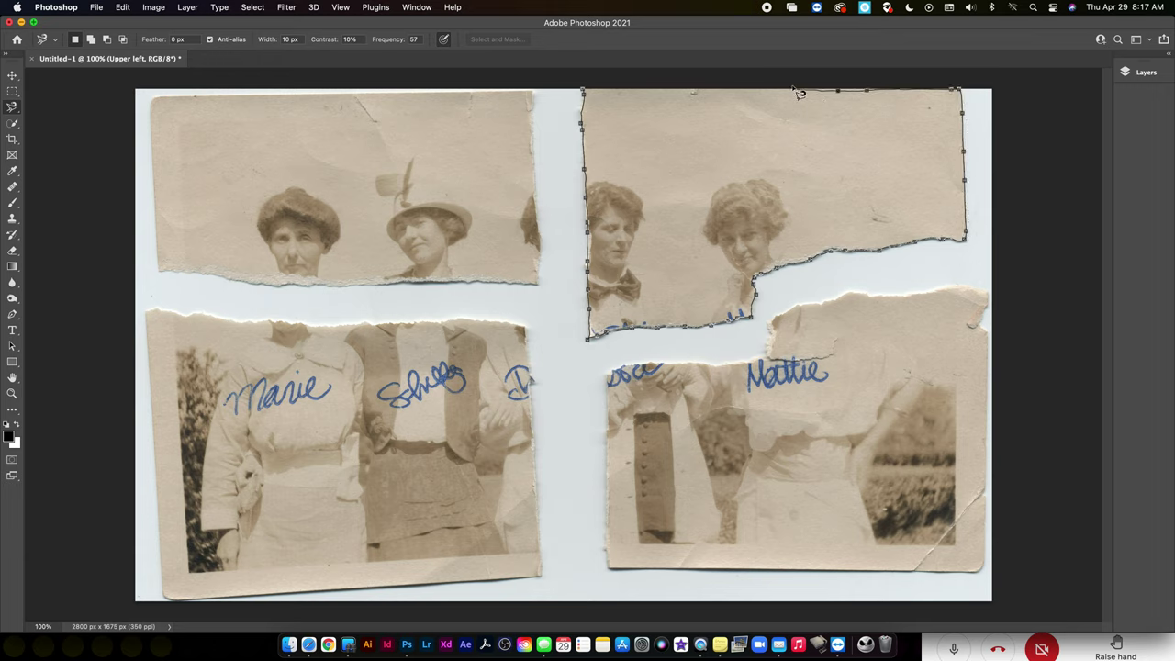
{"action": "left_click", "coordinate": [585, 94]}
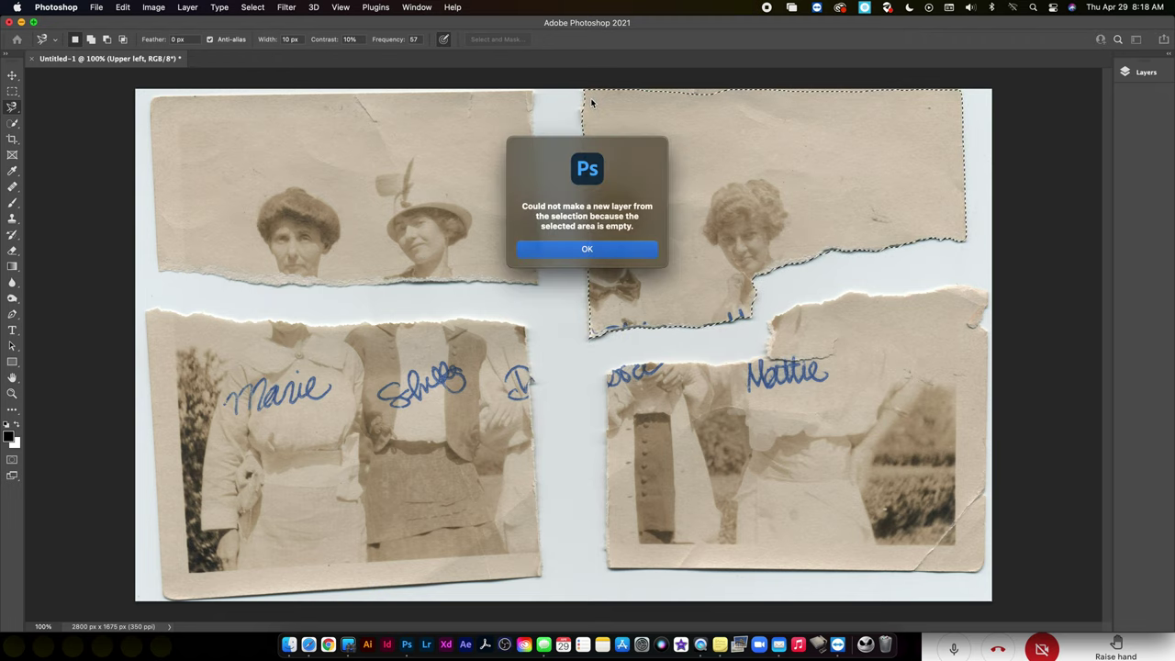
{"action": "left_click", "coordinate": [586, 248]}
Copy the top-right piece from Layer 1 to a new layer named 'Upper Right'
{"action": "left_click", "coordinate": [1138, 71]}
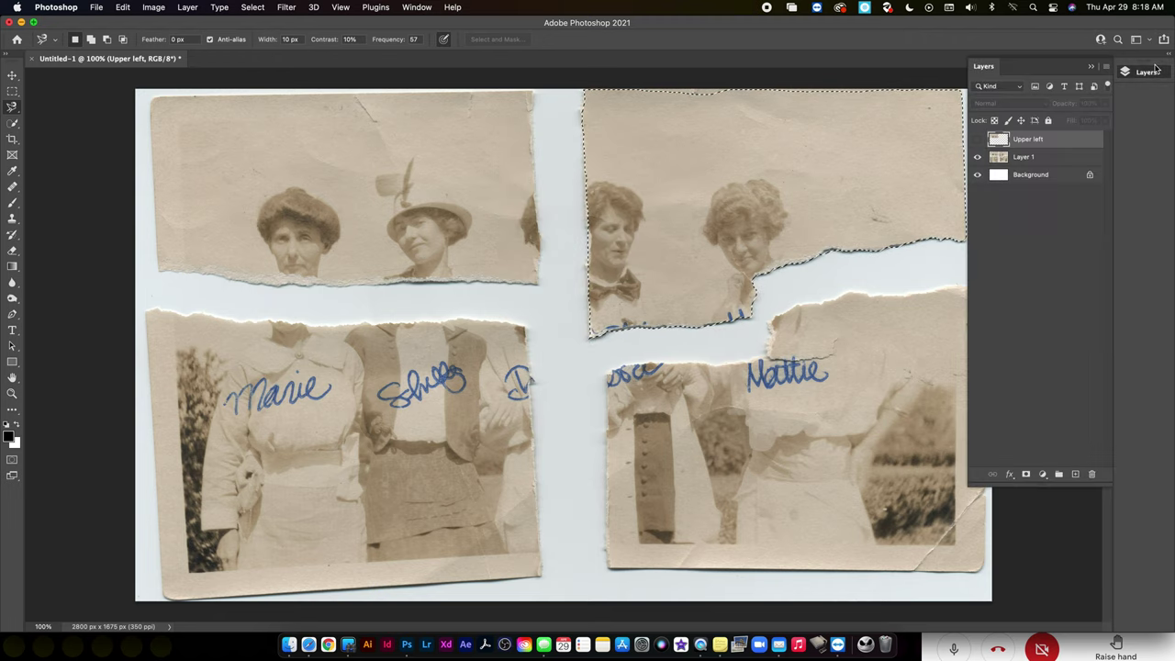
{"action": "left_click", "coordinate": [1026, 157]}
{"action": "key", "text": "super+j"}
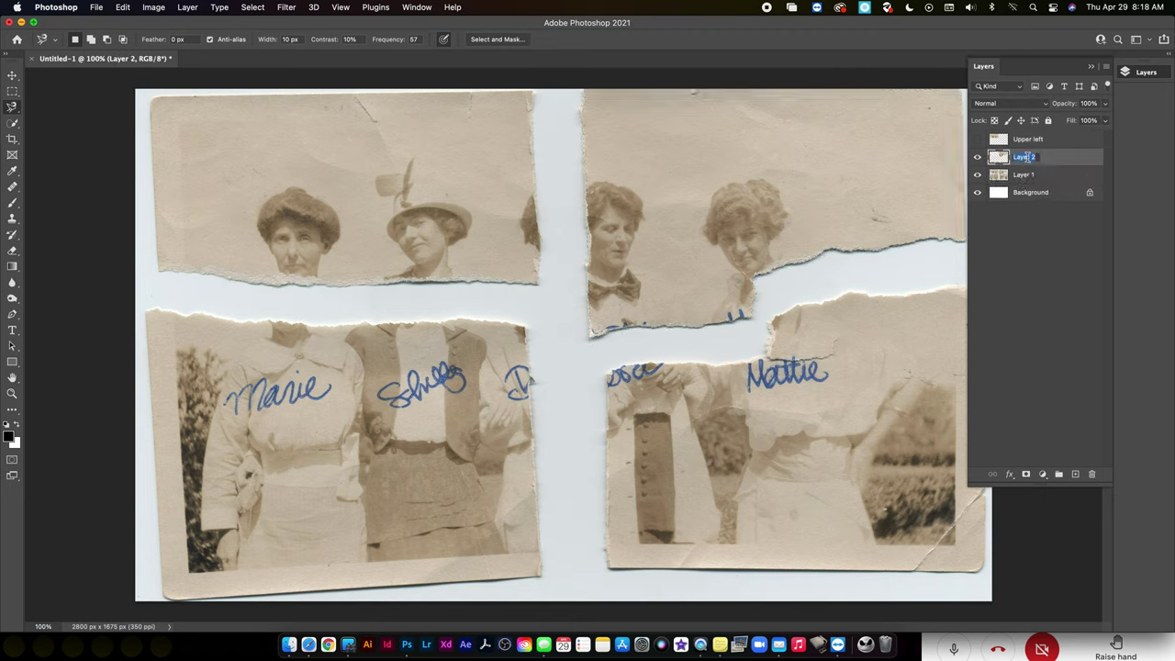
{"action": "type", "text": "Upper Right"}
{"action": "key", "text": "Return"}
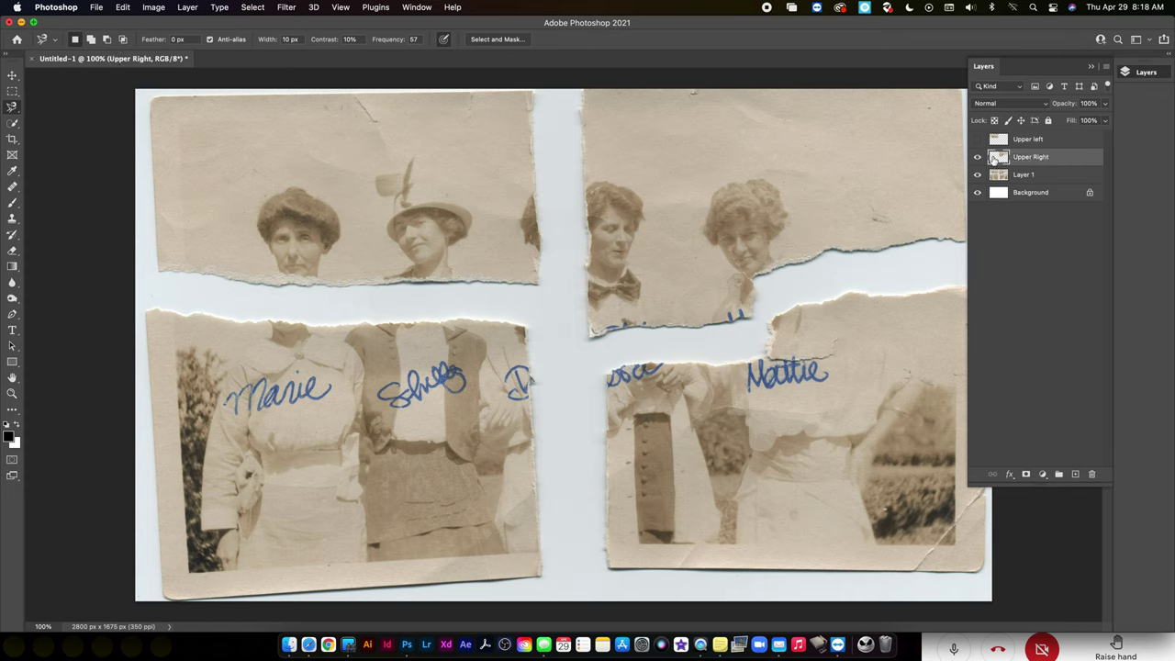
On Layer 1, trace a closed Magnetic Lasso outline around the lower-left piece, restarting once
{"action": "left_click", "coordinate": [1019, 174]}
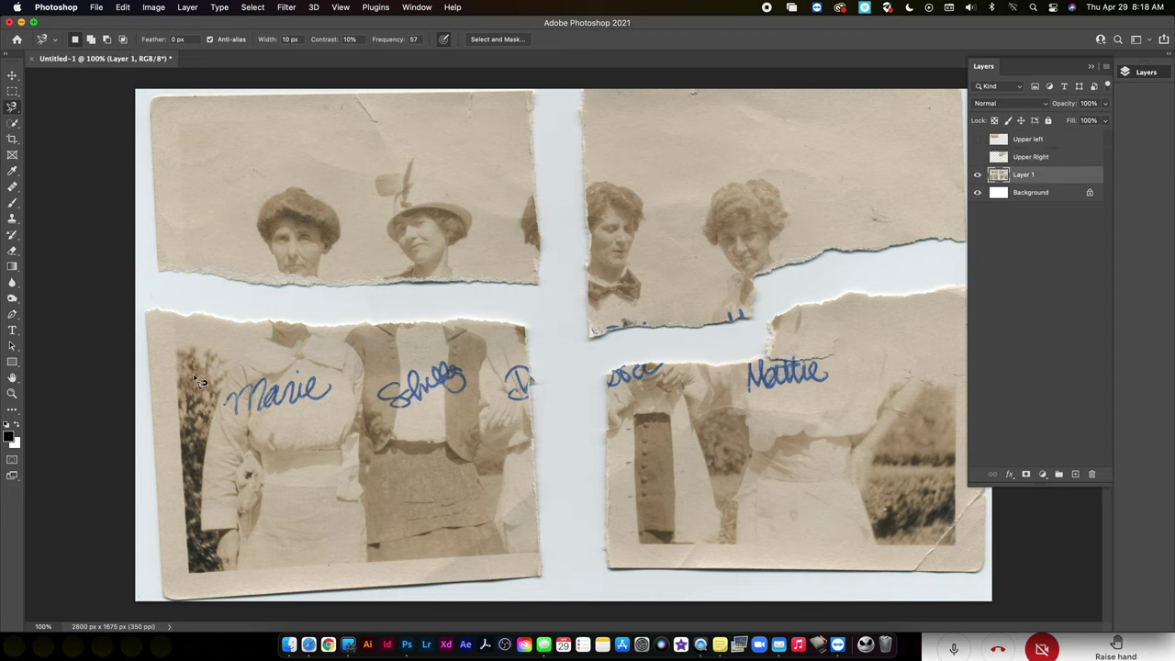
{"action": "left_click", "coordinate": [146, 314]}
{"action": "key", "text": "Escape"}
{"action": "left_click", "coordinate": [148, 313]}
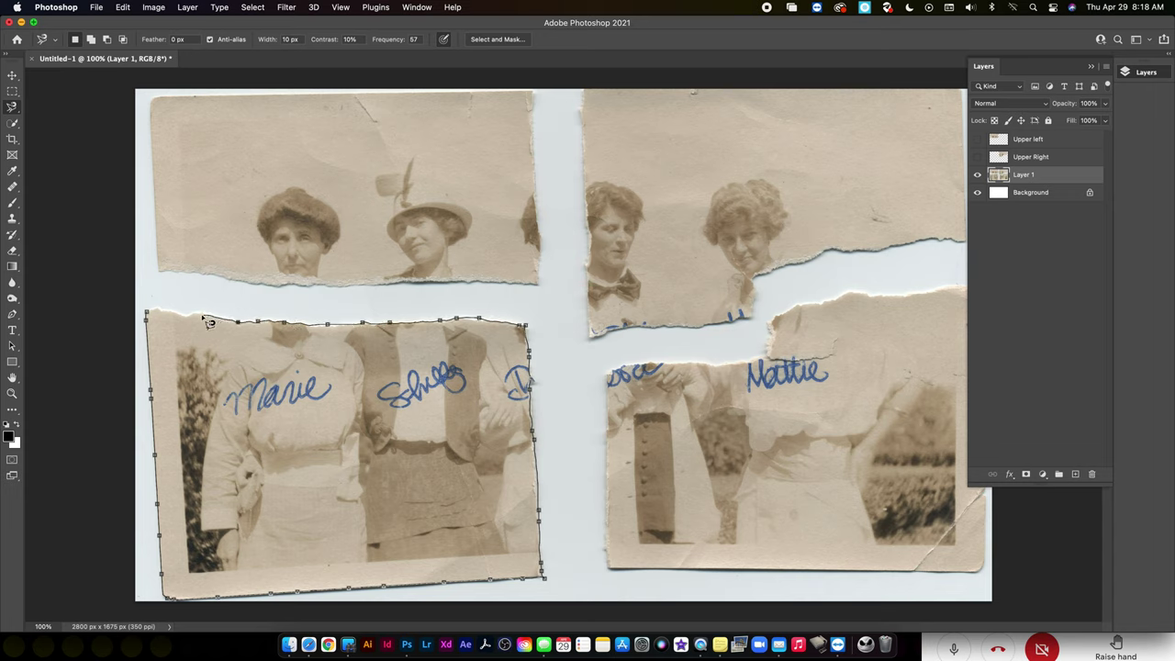
{"action": "left_click", "coordinate": [148, 313]}
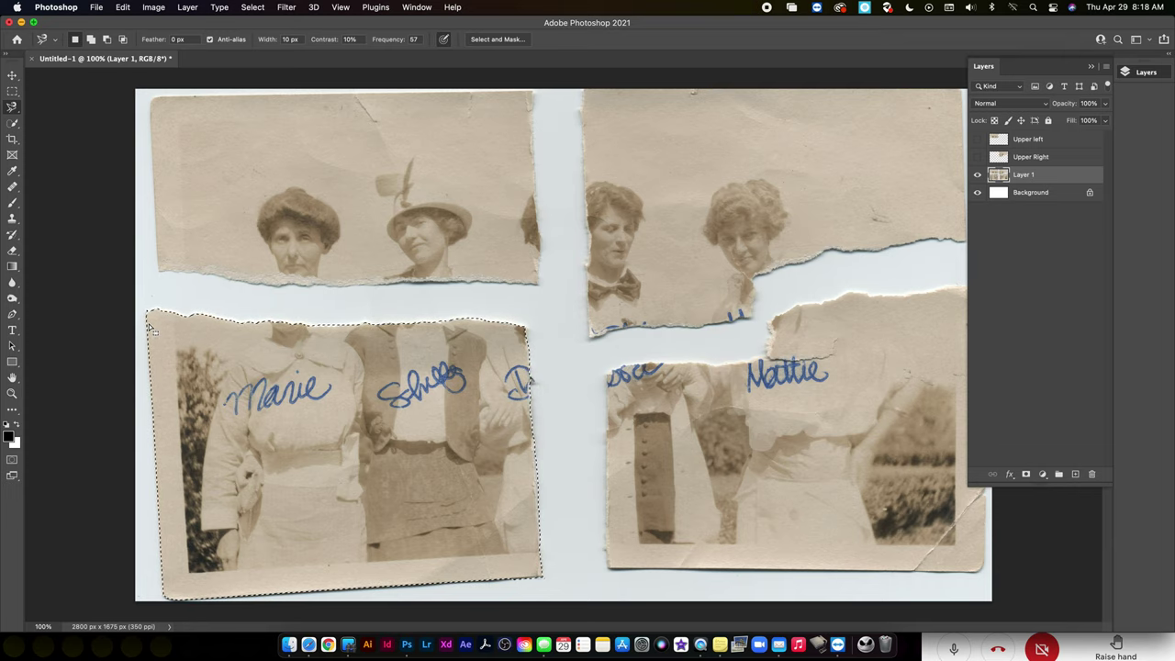
{"action": "left_click", "coordinate": [8, 395]}
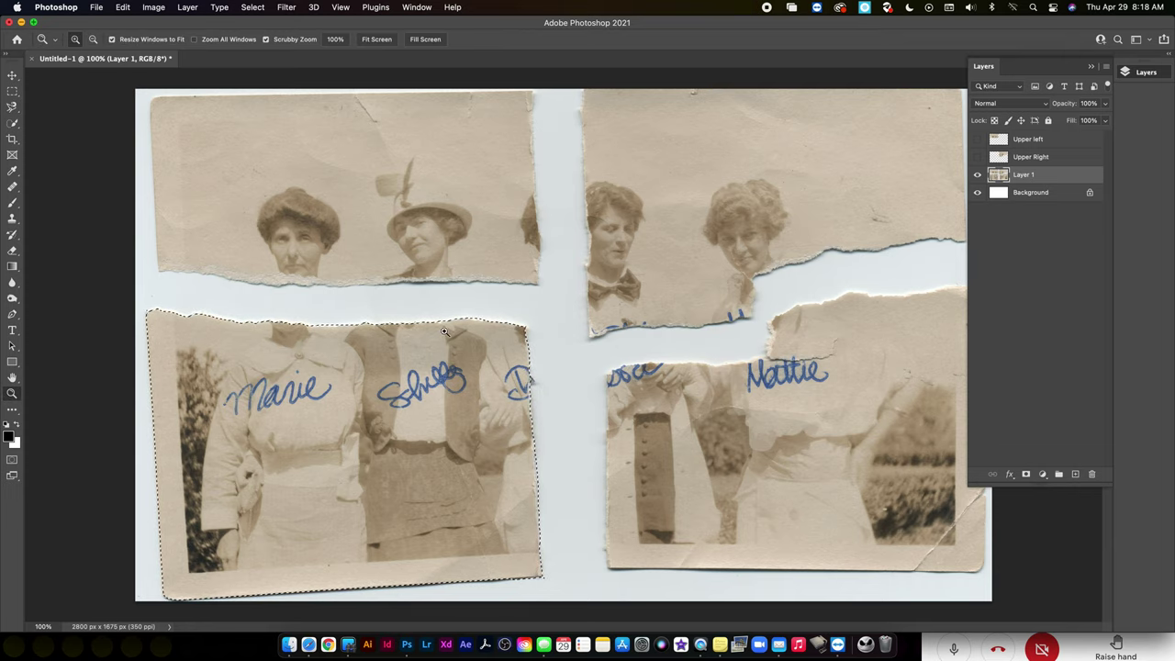
Zoom into the piece's top edge and paint out the white paper gap in Quick Mask
{"action": "left_click_drag", "start_coordinate": [439, 334], "coordinate": [523, 356]}
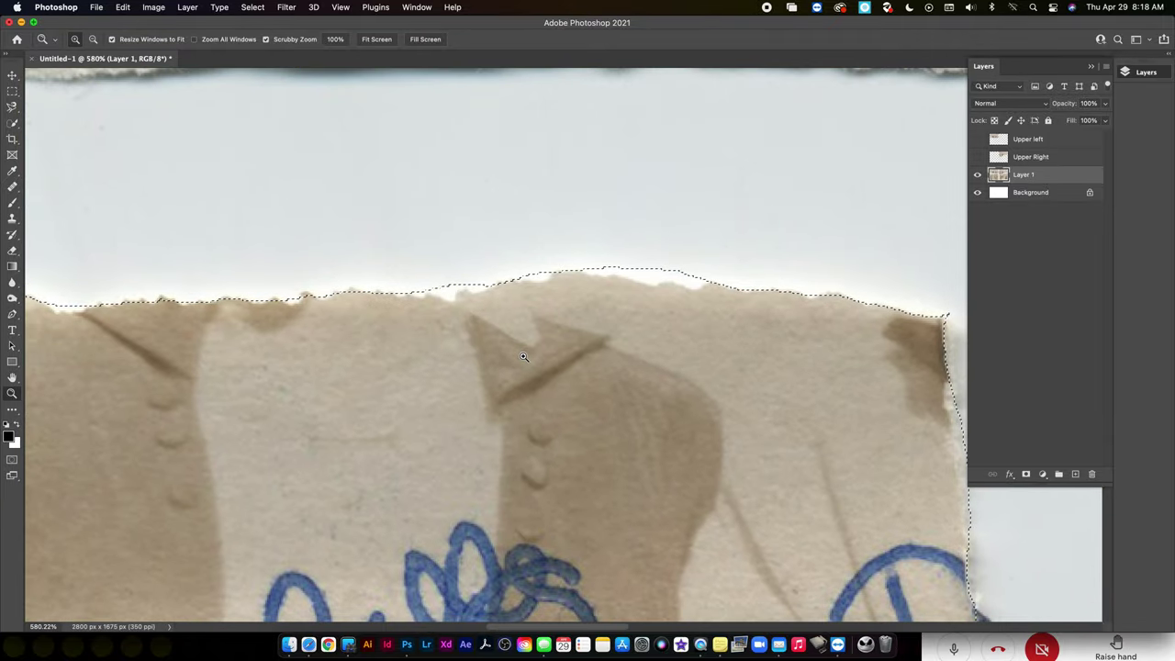
{"action": "left_click", "coordinate": [12, 459]}
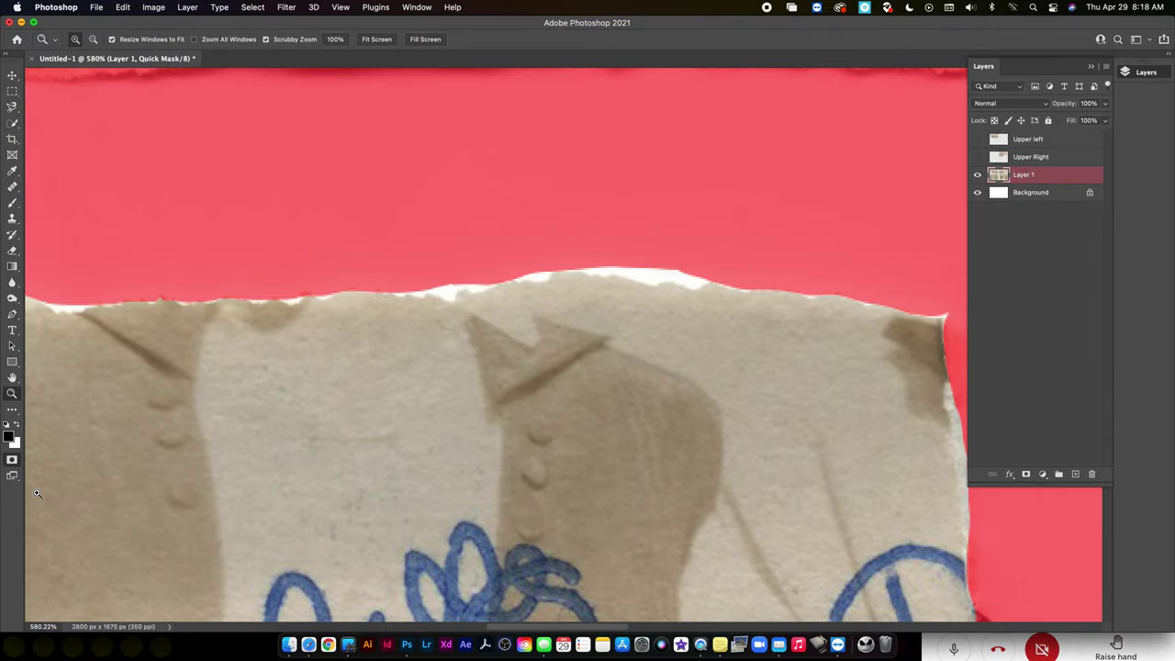
{"action": "left_click", "coordinate": [12, 201]}
{"action": "left_click_drag", "start_coordinate": [436, 279], "coordinate": [447, 285]}
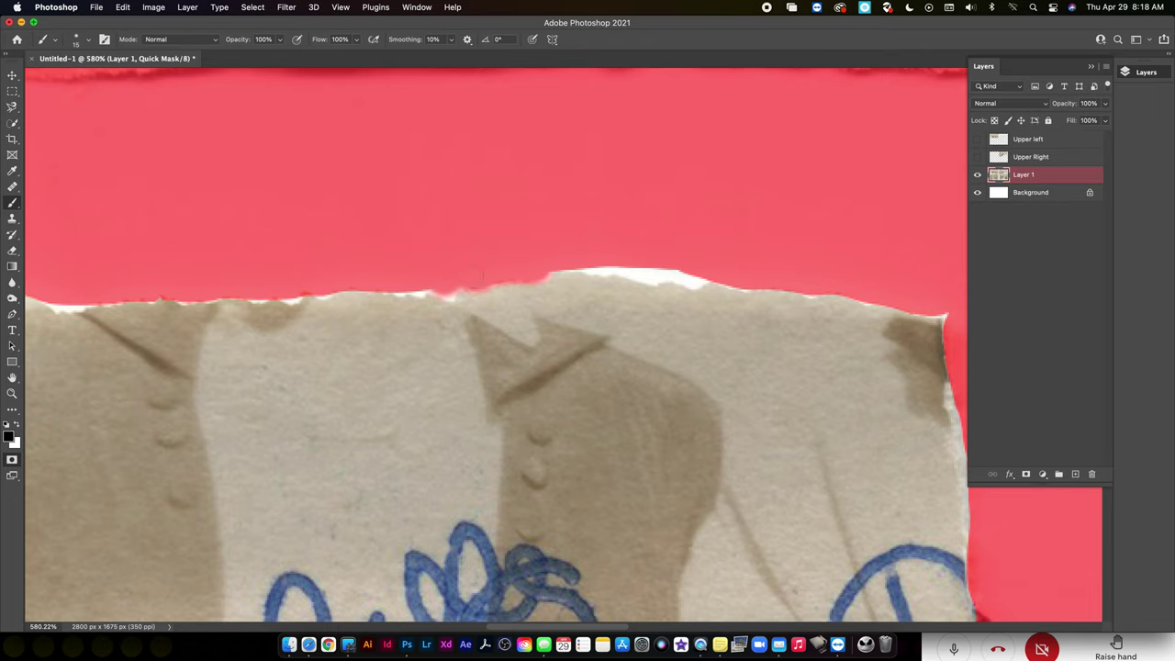
{"action": "left_click", "coordinate": [14, 459]}
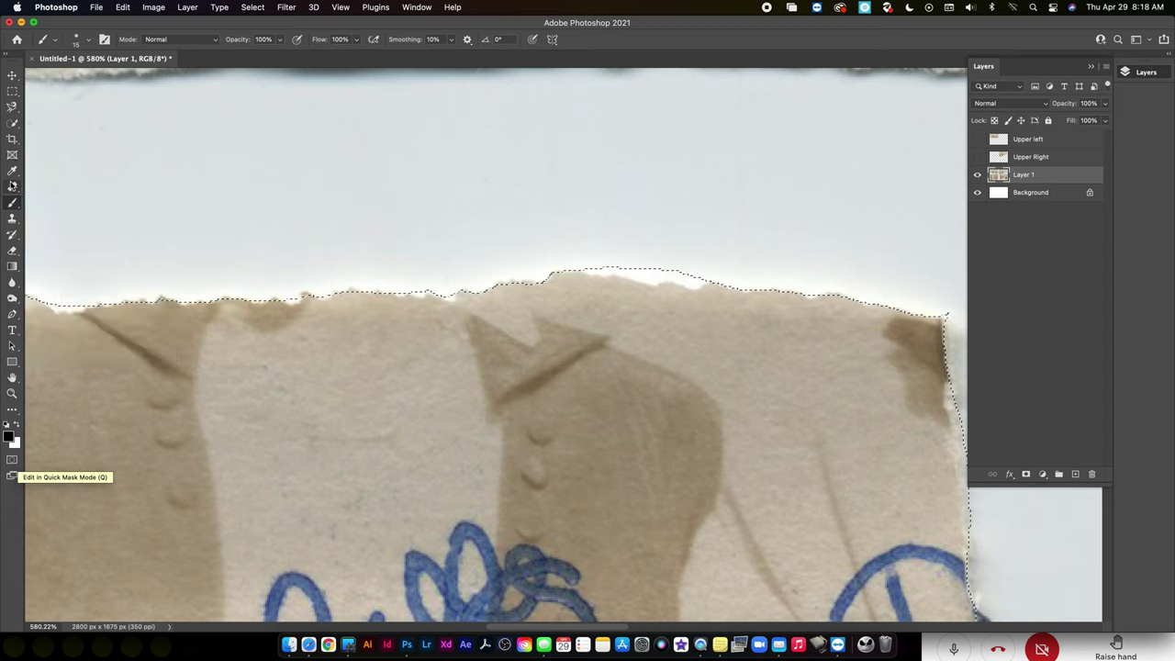
Add the missing areas along the torn edge to the selection with the freehand Lasso
{"action": "right_click", "coordinate": [12, 106]}
{"action": "left_click", "coordinate": [74, 102]}
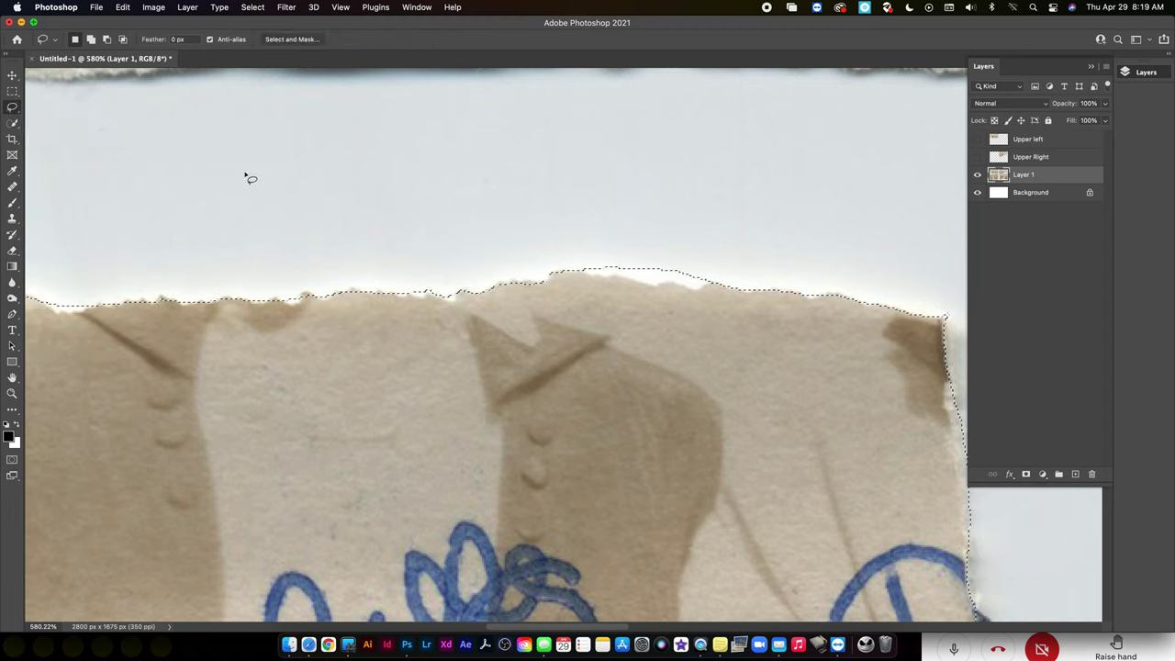
{"action": "key", "text": "shift"}
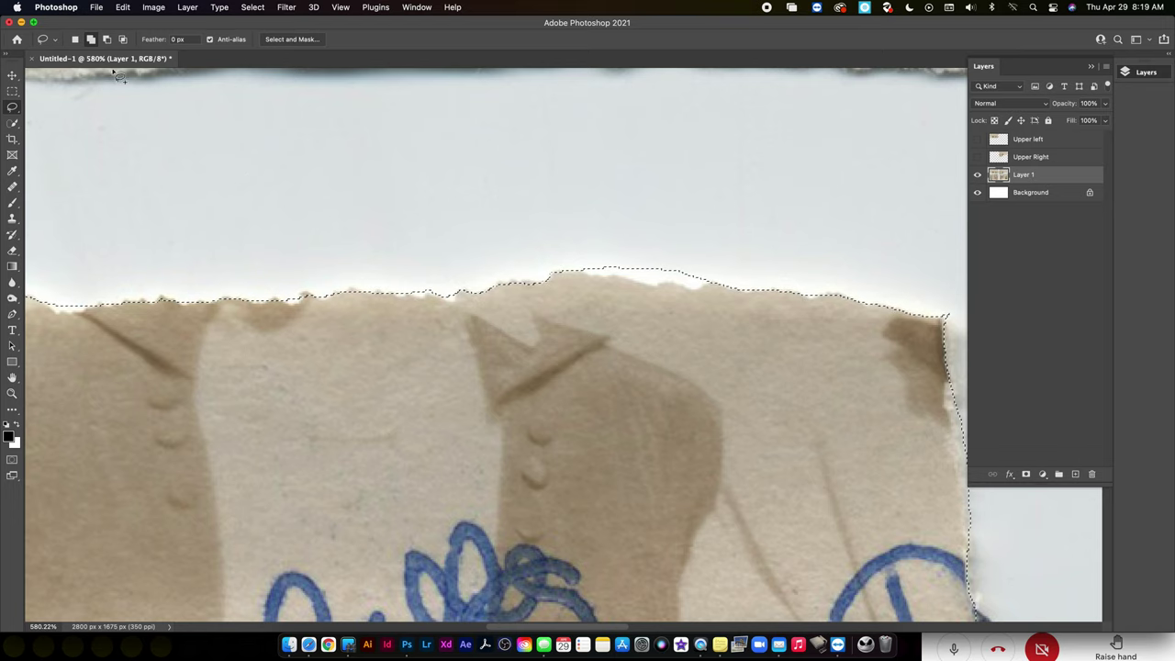
{"action": "left_click", "coordinate": [76, 39]}
{"action": "key", "text": "shift"}
{"action": "left_click_drag", "start_coordinate": [450, 297], "coordinate": [568, 347]}
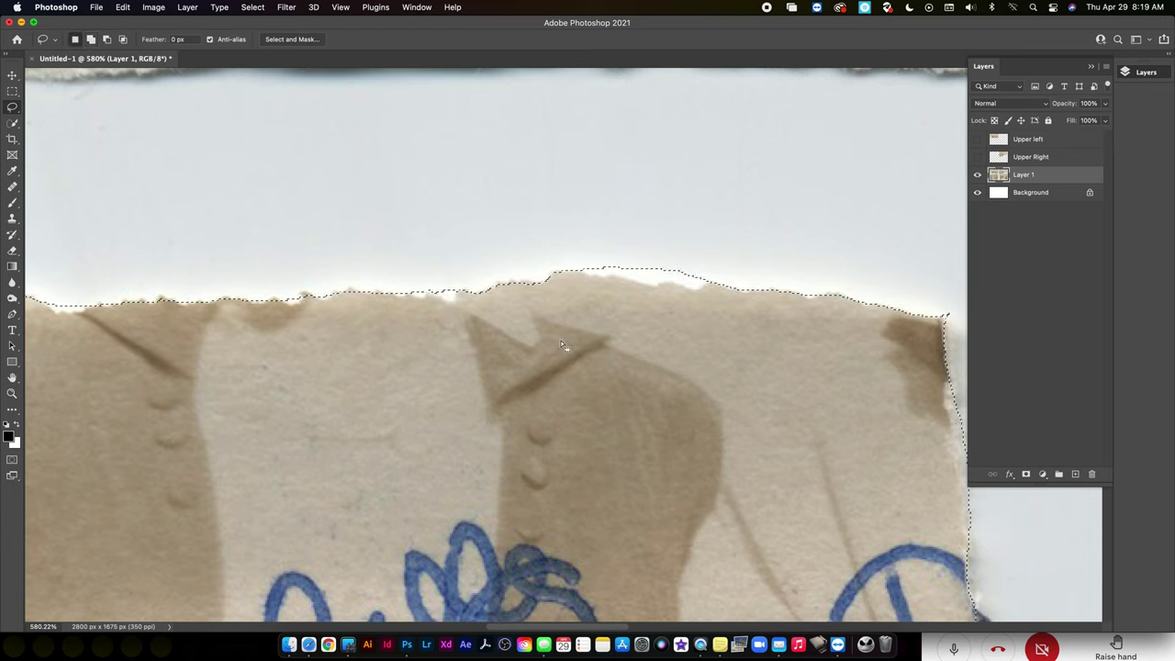
{"action": "mouse_move", "coordinate": [434, 293]}
{"action": "left_mouse_down"}
{"action": "mouse_move", "coordinate": [451, 305]}
{"action": "mouse_move", "coordinate": [461, 294]}
{"action": "left_mouse_up"}
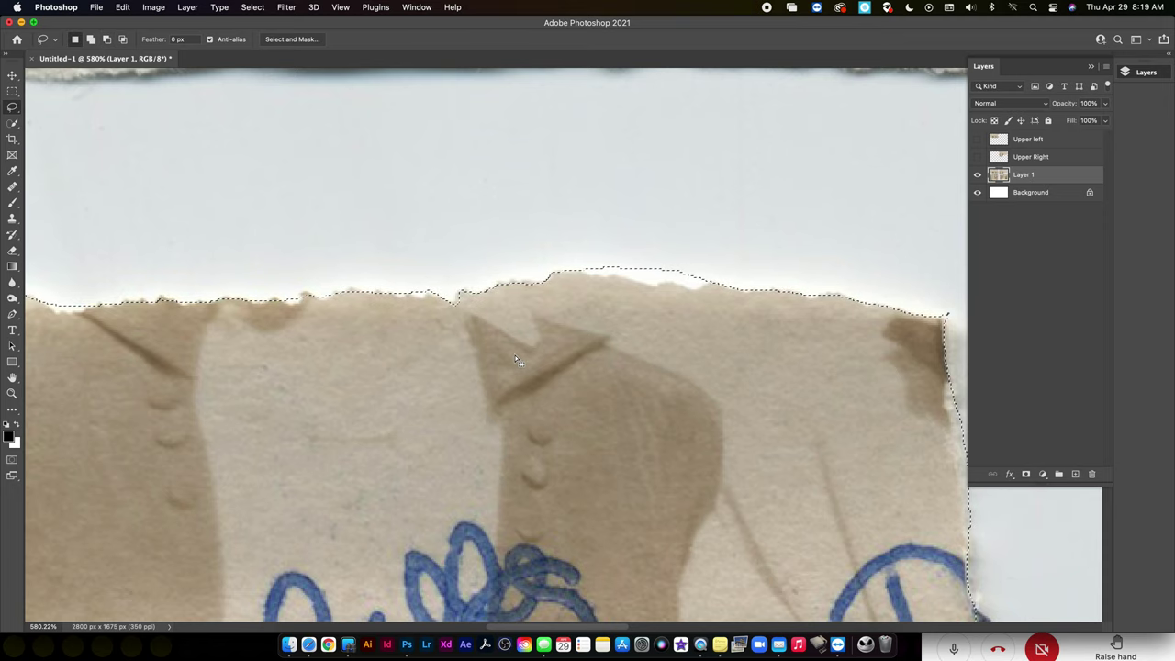
{"action": "key", "text": "super+0"}
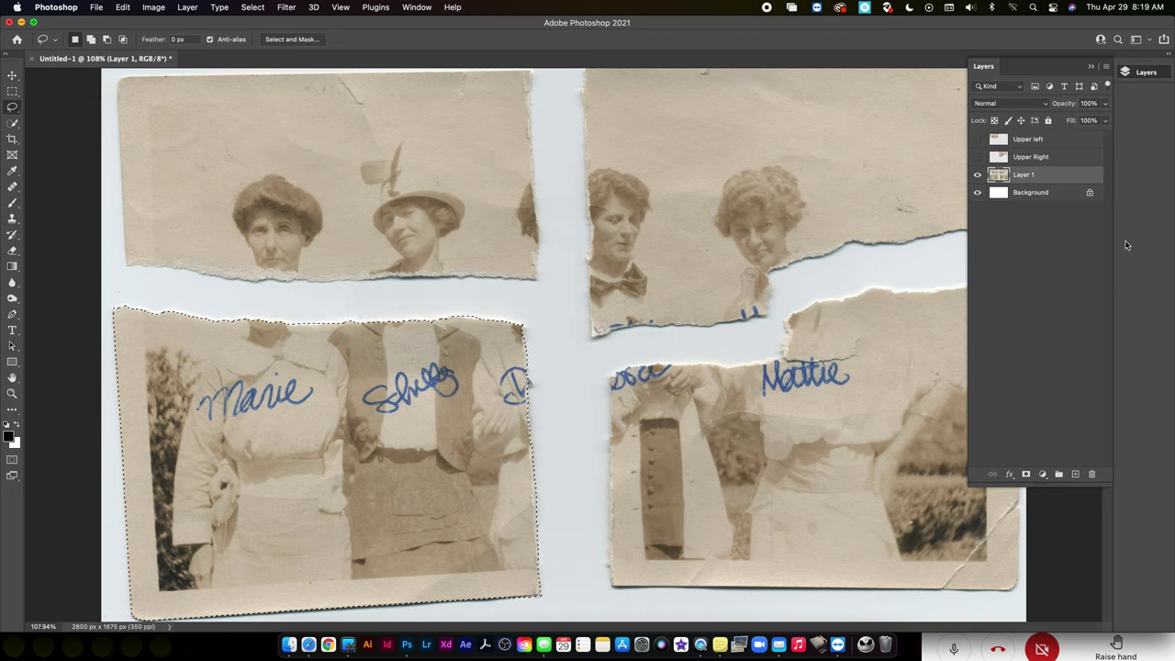
Copy the lower-left selection to a new layer named 'Lower left'
{"action": "key", "text": "super+j"}
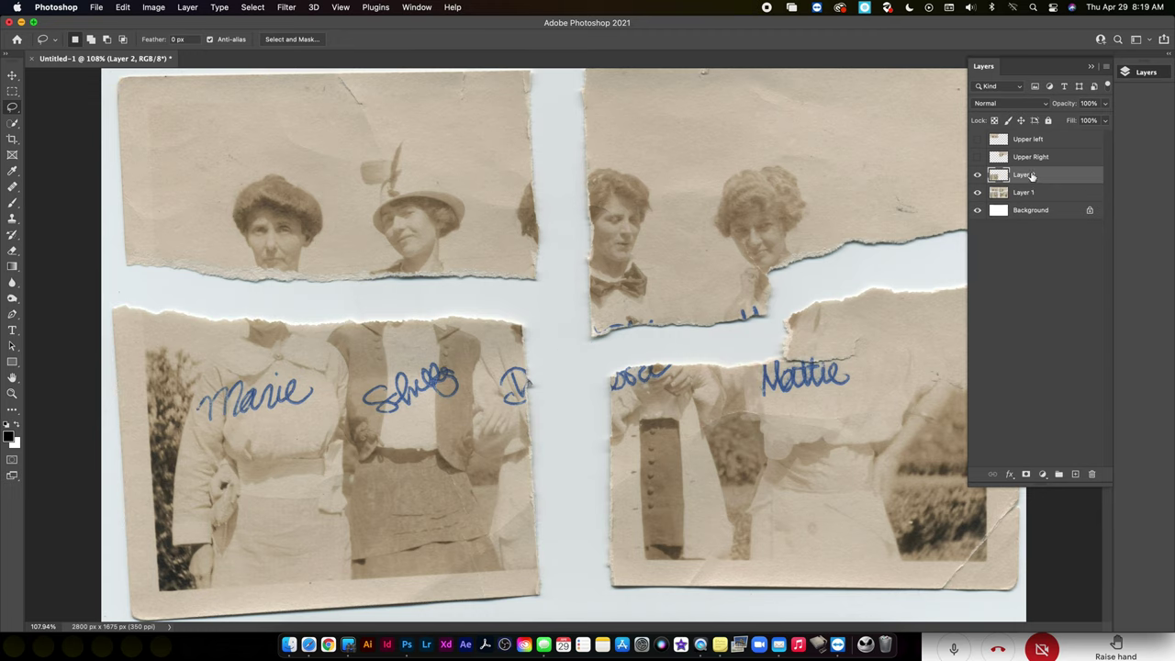
{"action": "type", "text": "Lower left"}
{"action": "key", "text": "Return"}
Trace the lower-right piece on Layer 1 and copy it to a new layer named 'Lower Right'
{"action": "left_click", "coordinate": [1056, 192]}
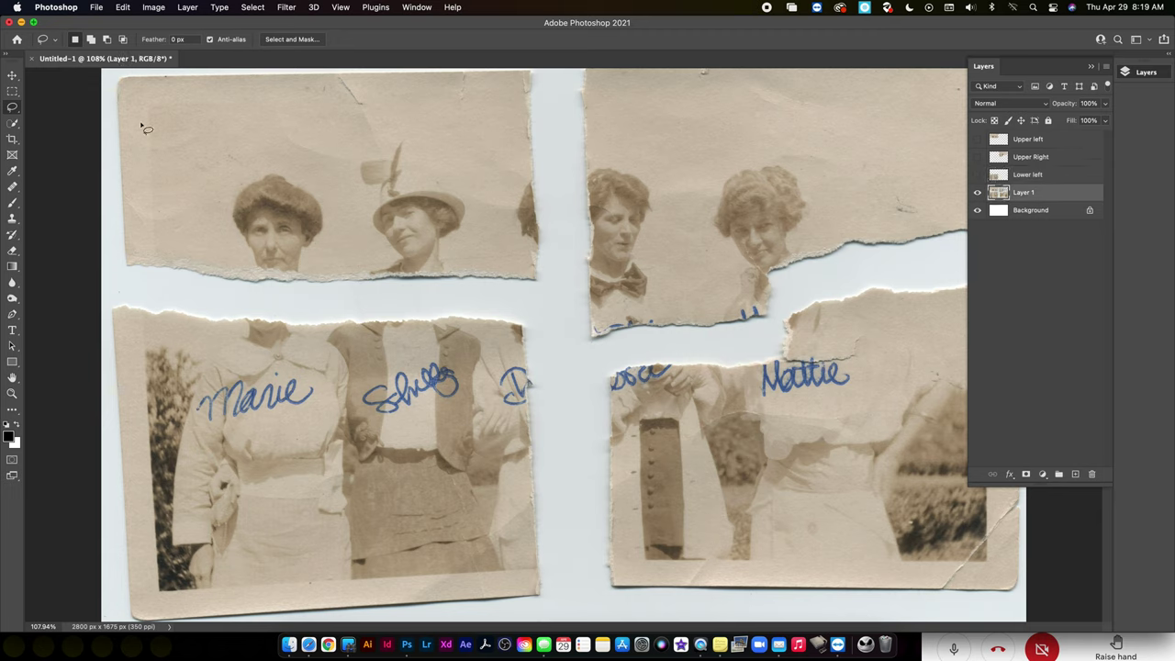
{"action": "left_click_drag", "start_coordinate": [12, 108], "coordinate": [55, 128]}
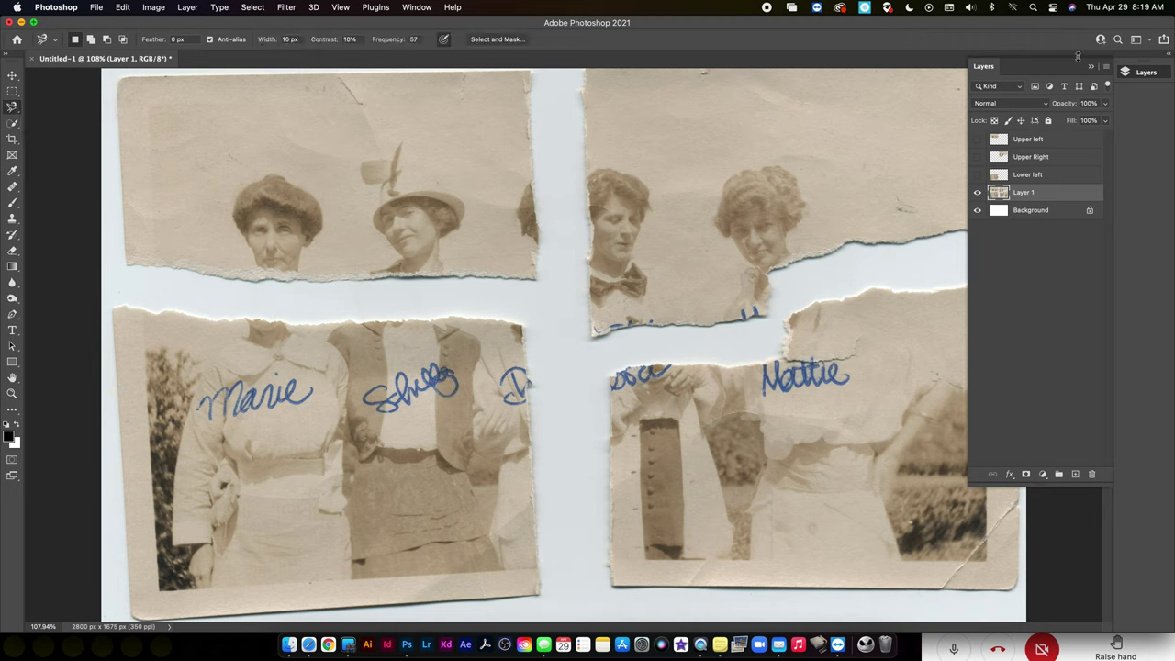
{"action": "left_click", "coordinate": [1090, 66]}
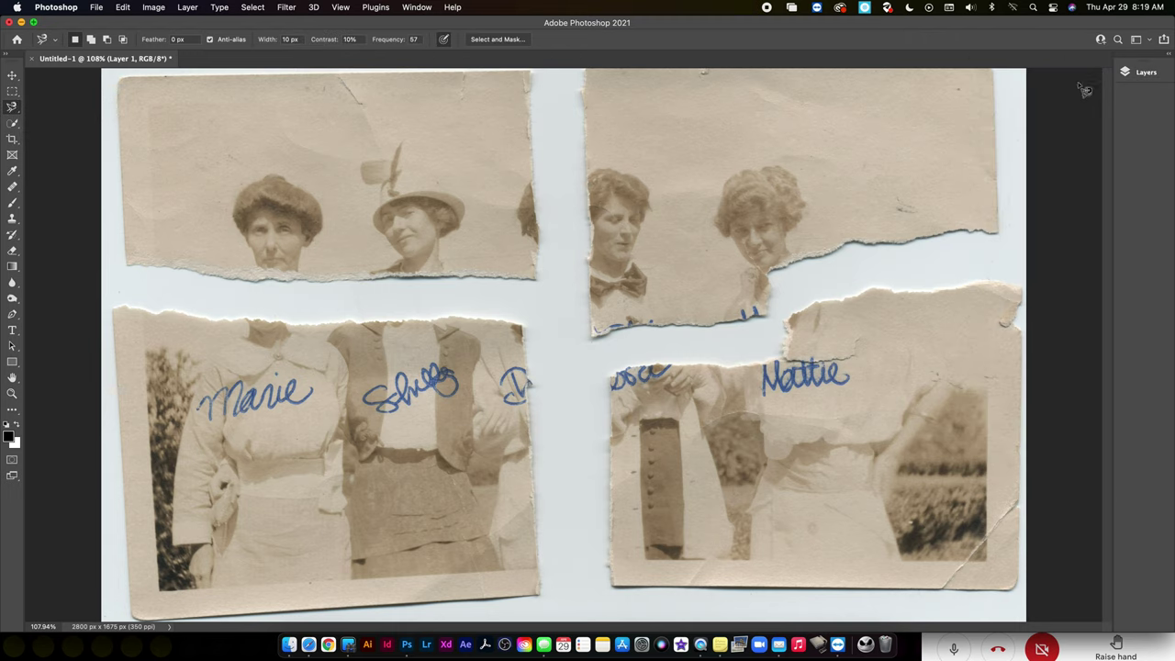
{"action": "left_click", "coordinate": [613, 374]}
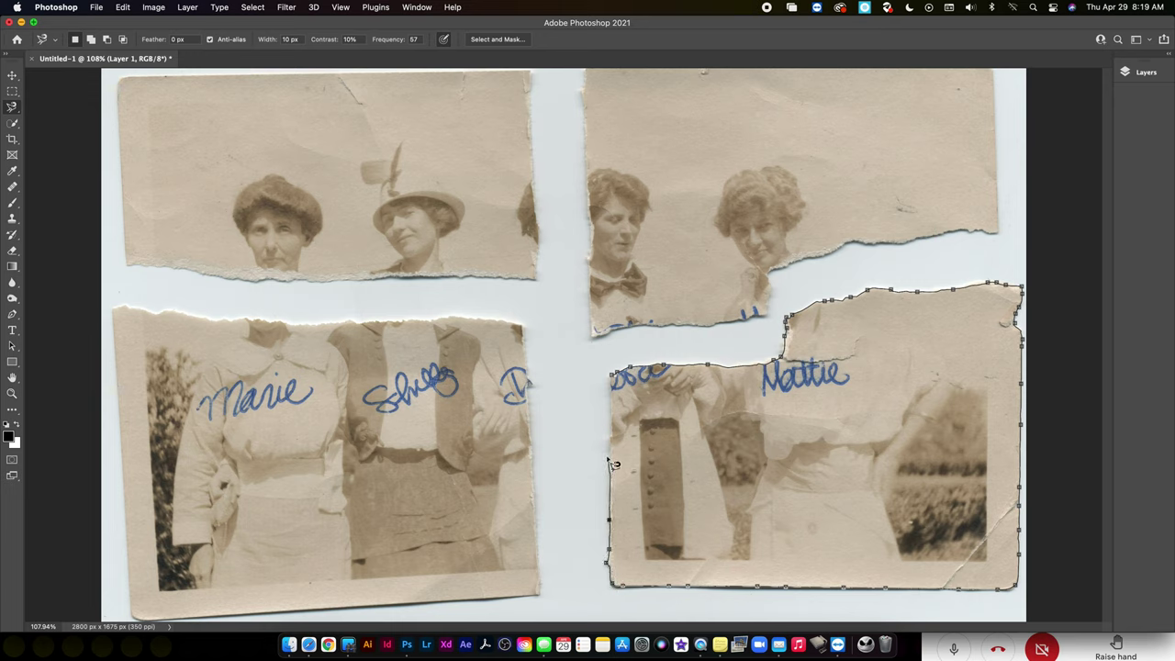
{"action": "left_click", "coordinate": [613, 379]}
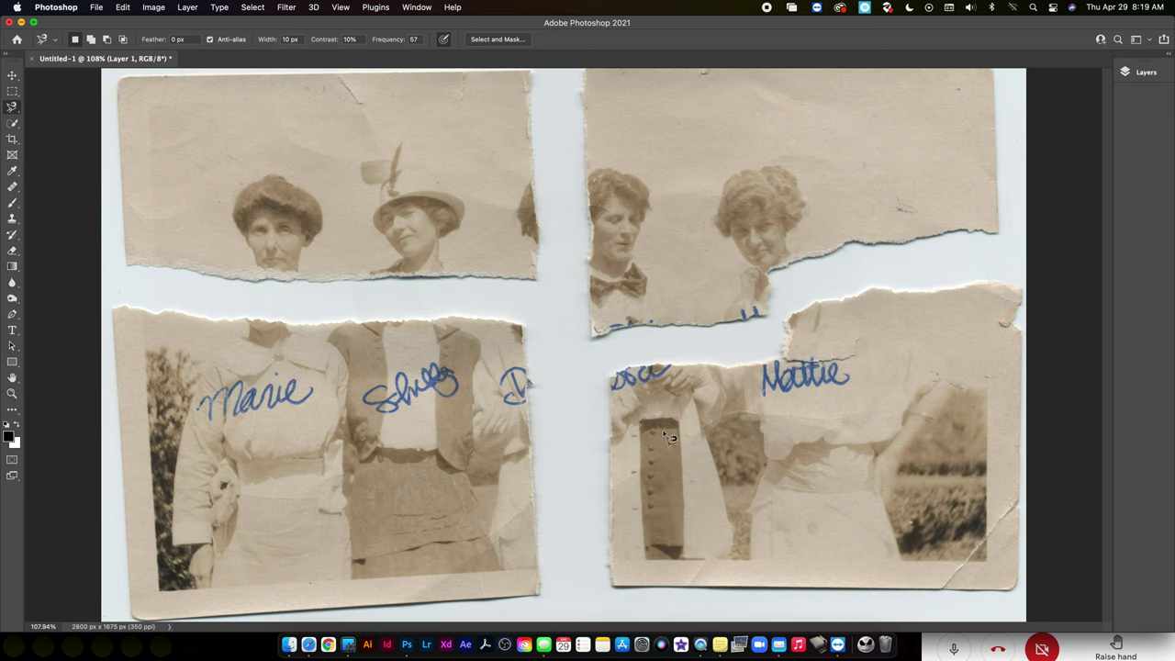
{"action": "key", "text": "ctrl+j"}
{"action": "left_click", "coordinate": [1140, 72]}
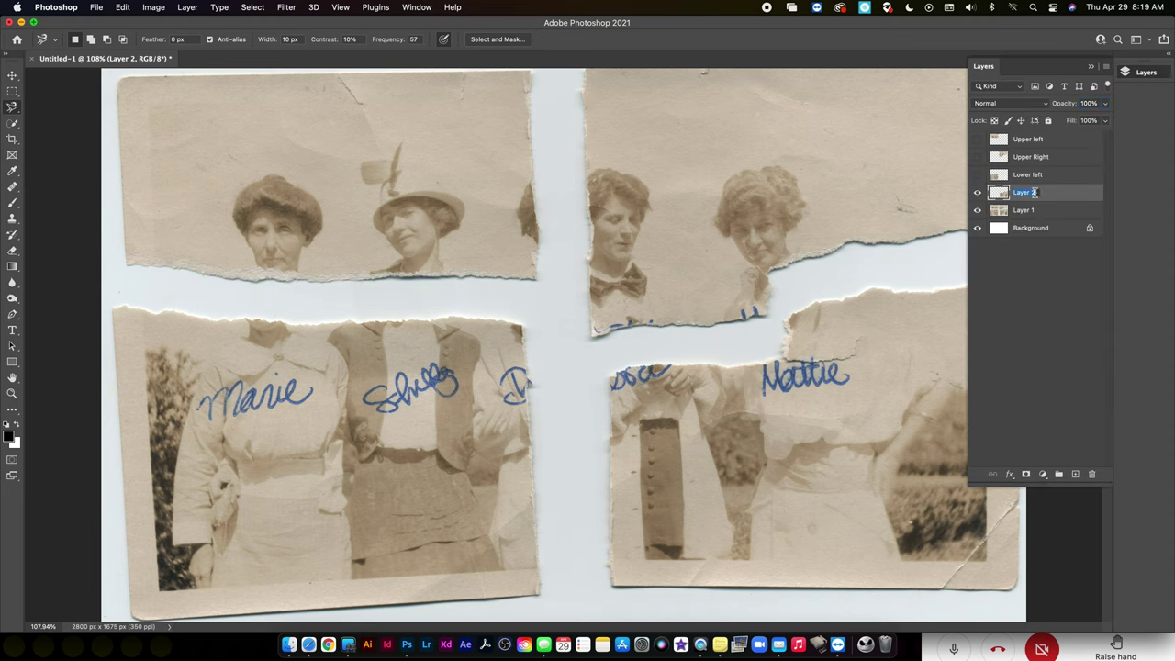
{"action": "type", "text": "Low"}
{"action": "key", "text": "Return"}
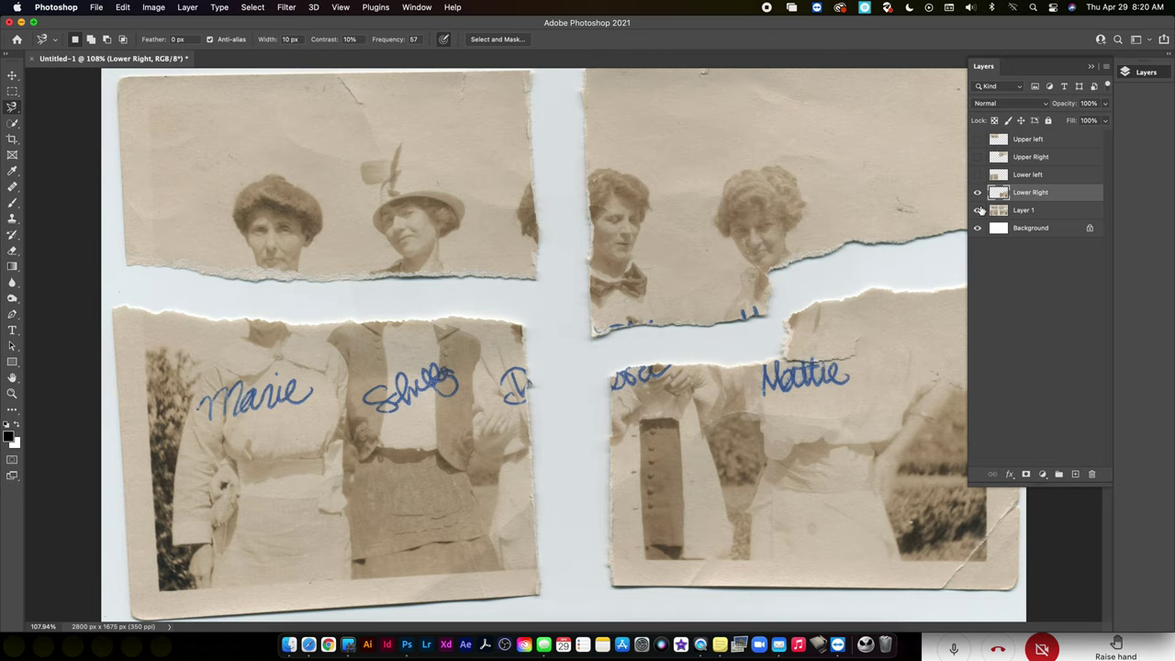
Hide Layer 1, show the four piece layers, and reposition the upper-left piece
{"action": "left_click", "coordinate": [977, 210]}
{"action": "left_click_drag", "start_coordinate": [978, 174], "coordinate": [978, 138]}
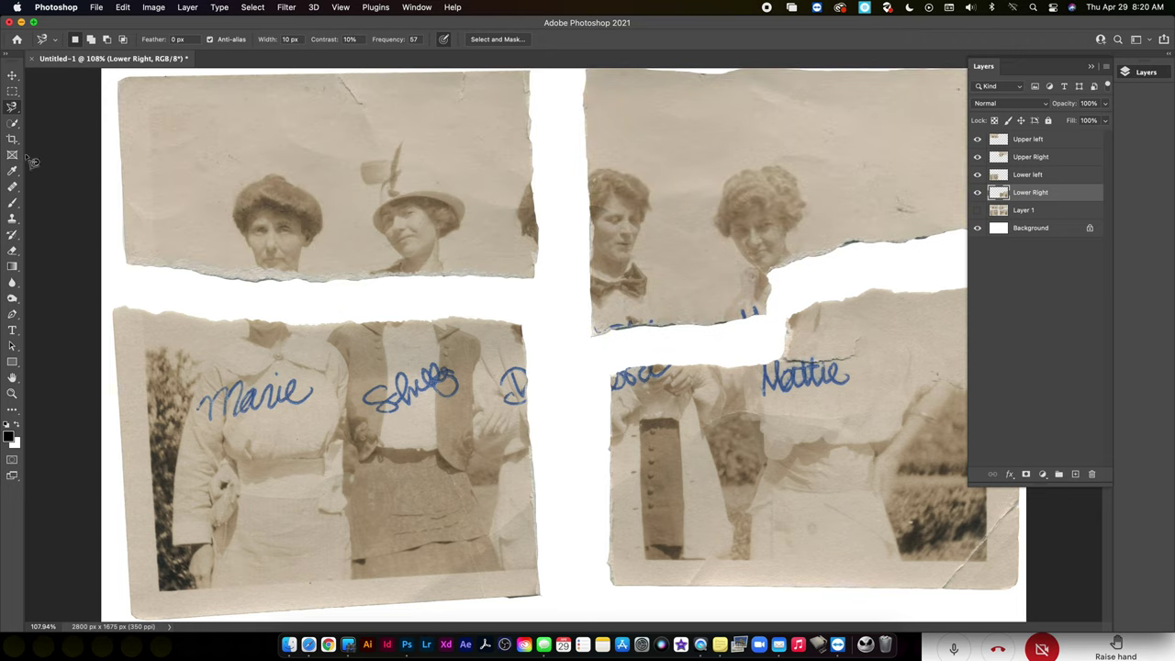
{"action": "left_click", "coordinate": [12, 75]}
{"action": "left_click_drag", "start_coordinate": [422, 174], "coordinate": [406, 219]}
{"action": "left_click_drag", "start_coordinate": [290, 212], "coordinate": [292, 190]}
Move the Lower left layer to the top of the stack and fit its piece against the tear
{"action": "left_click_drag", "start_coordinate": [321, 469], "coordinate": [312, 441]}
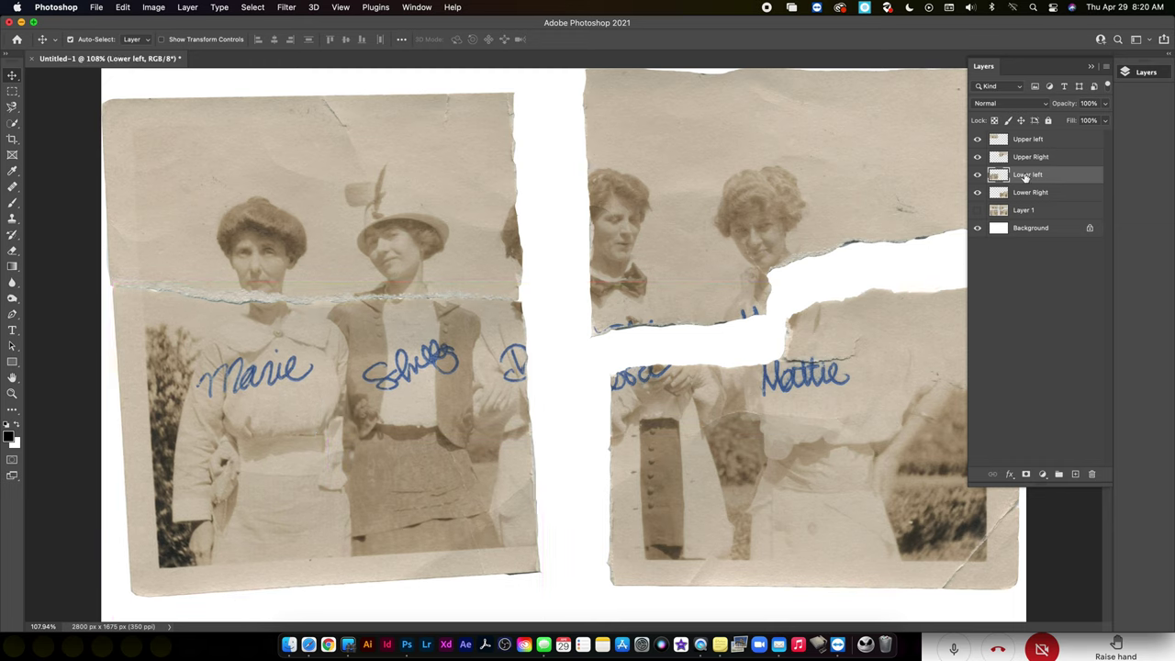
{"action": "left_click_drag", "start_coordinate": [1025, 177], "coordinate": [1025, 138]}
{"action": "left_click_drag", "start_coordinate": [297, 386], "coordinate": [287, 375]}
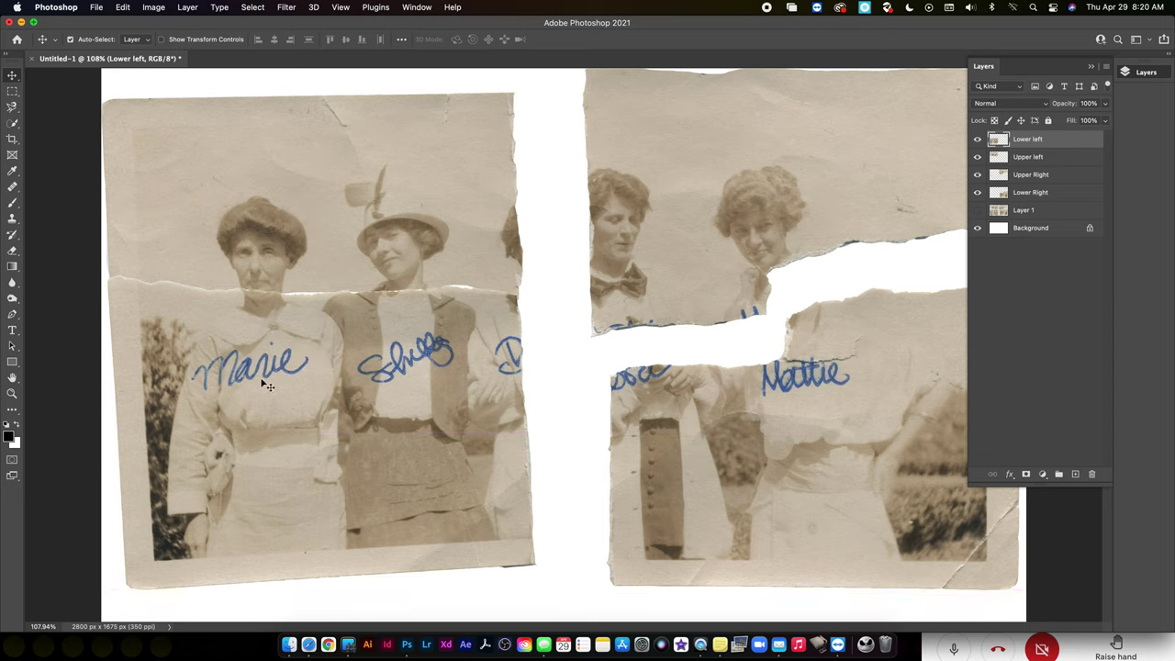
{"action": "key", "text": "Right"}
{"action": "key", "text": "Right"}
{"action": "key", "text": "Right"}
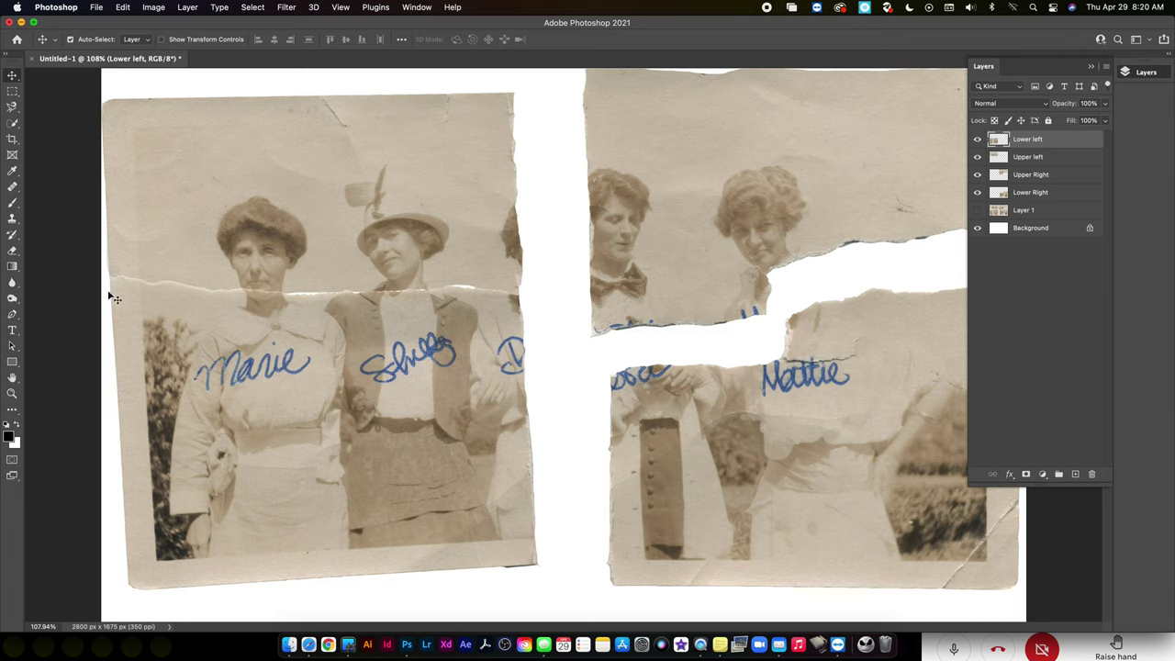
Free-transform the lower-left piece, rotating it 0.50° and shifting it to align with the tear
{"action": "key", "text": "super+t"}
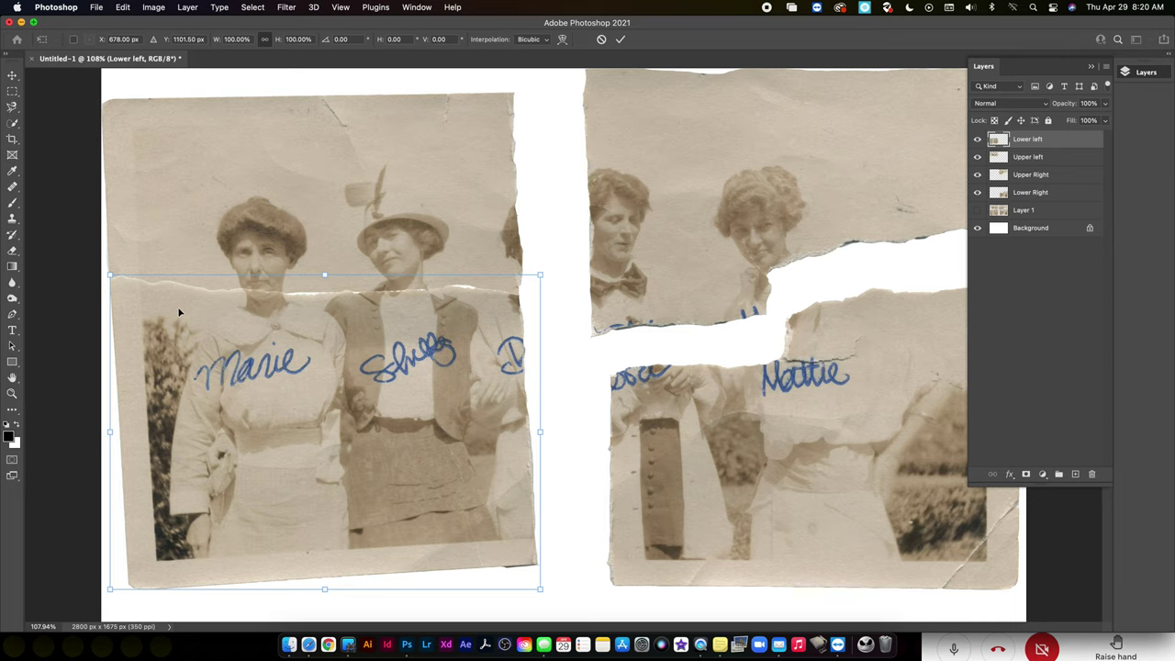
{"action": "scroll", "coordinate": [354, 312], "scroll_direction": "up", "scroll_amount": 5}
{"action": "left_click_drag", "start_coordinate": [355, 310], "coordinate": [978, 363]}
{"action": "key", "text": "super+minus"}
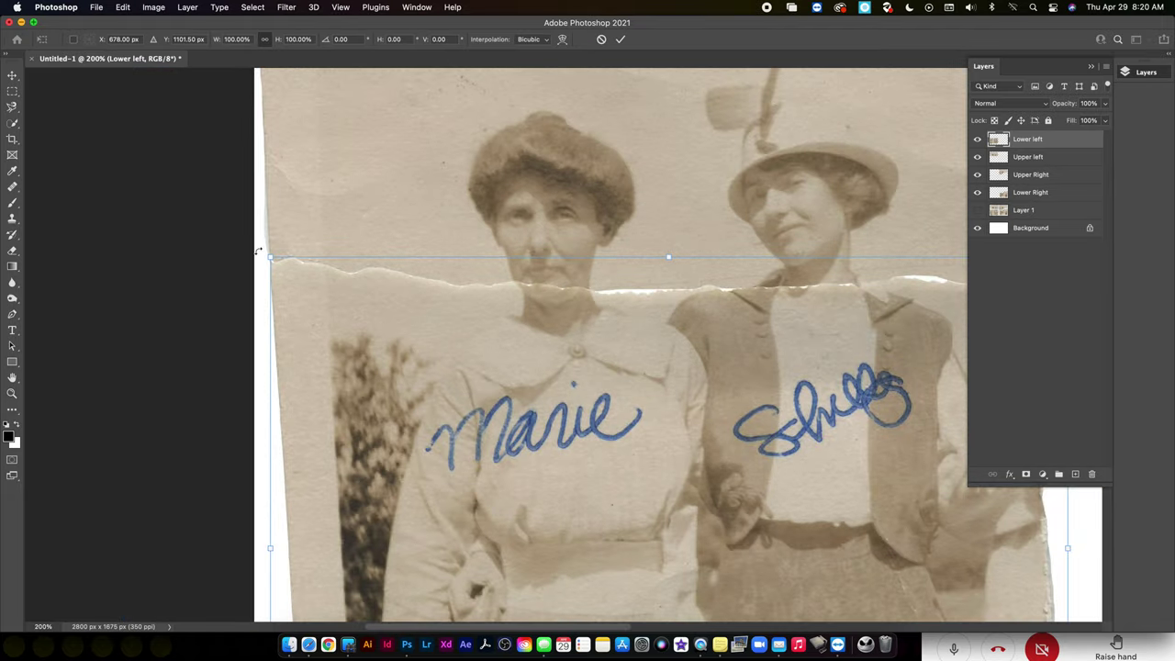
{"action": "left_click_drag", "start_coordinate": [258, 251], "coordinate": [261, 248]}
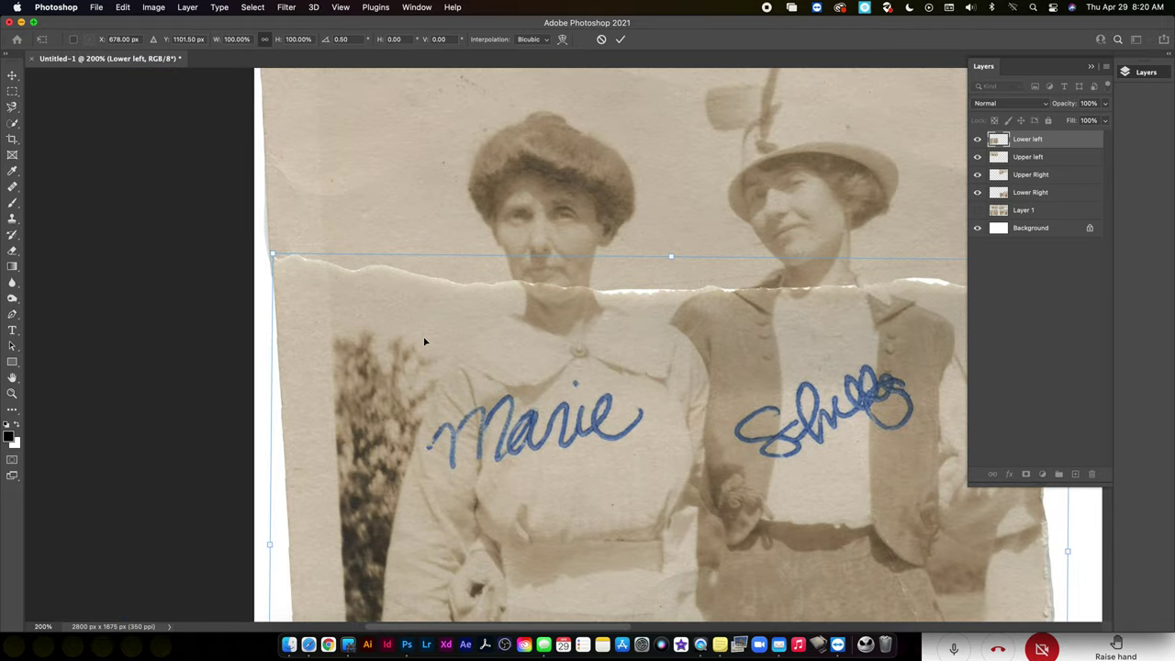
{"action": "left_click_drag", "start_coordinate": [424, 341], "coordinate": [422, 344]}
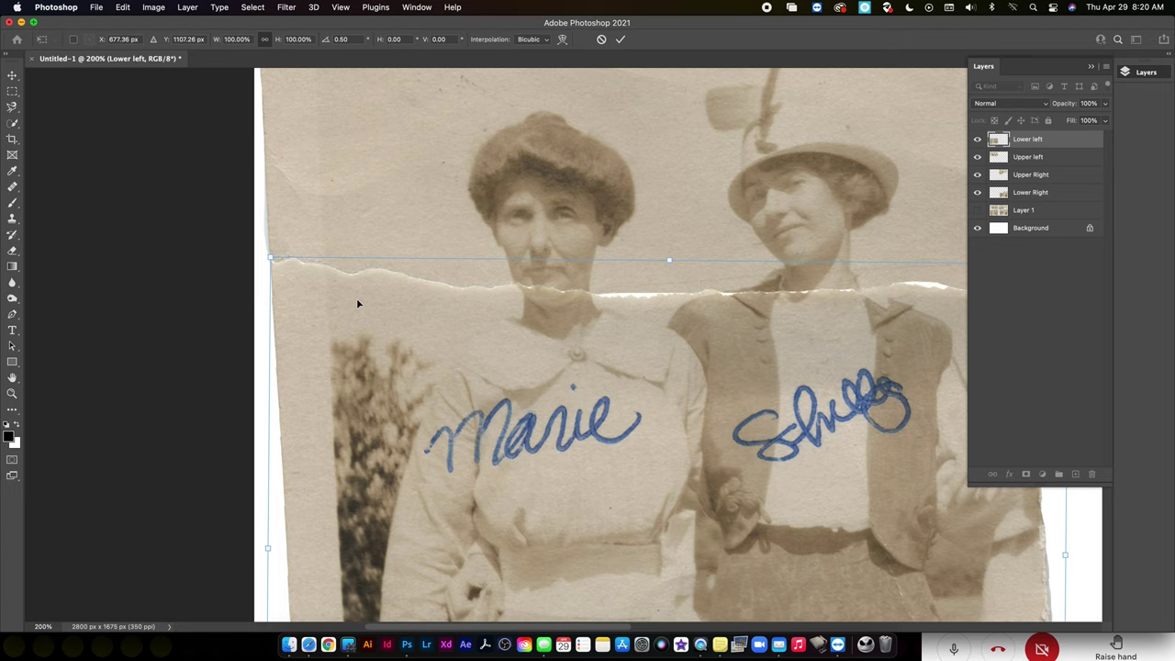
{"action": "left_click_drag", "start_coordinate": [349, 306], "coordinate": [346, 303]}
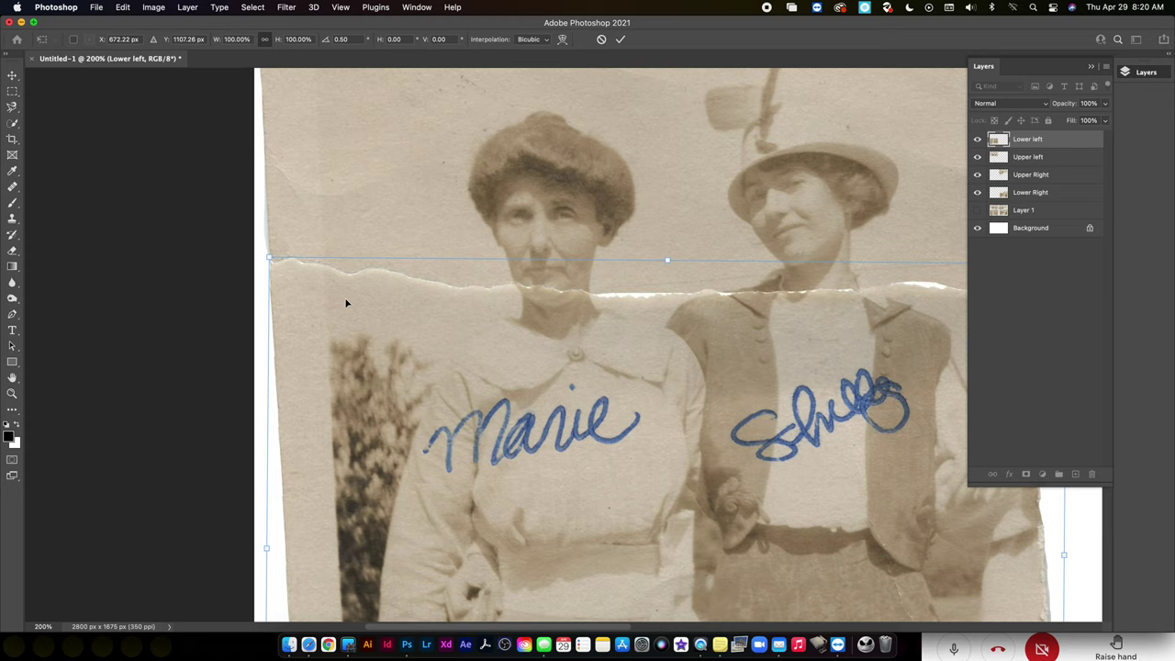
Turn off View > Snap and drag the lower-left piece into closer alignment
{"action": "left_click", "coordinate": [332, 6]}
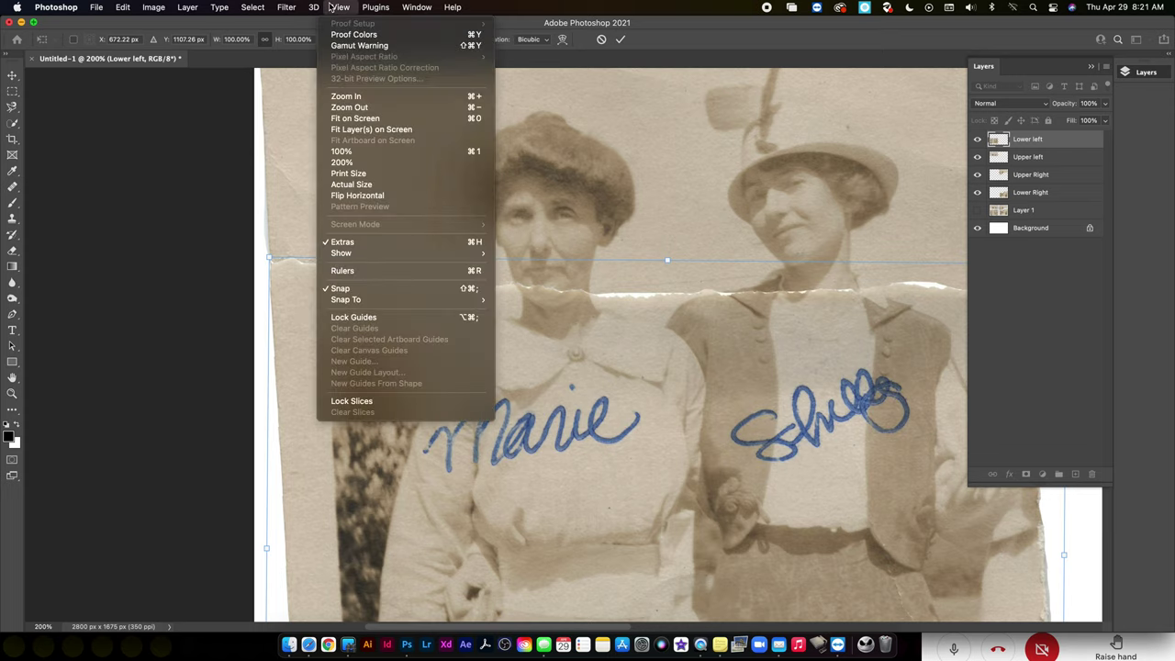
{"action": "left_click", "coordinate": [385, 288]}
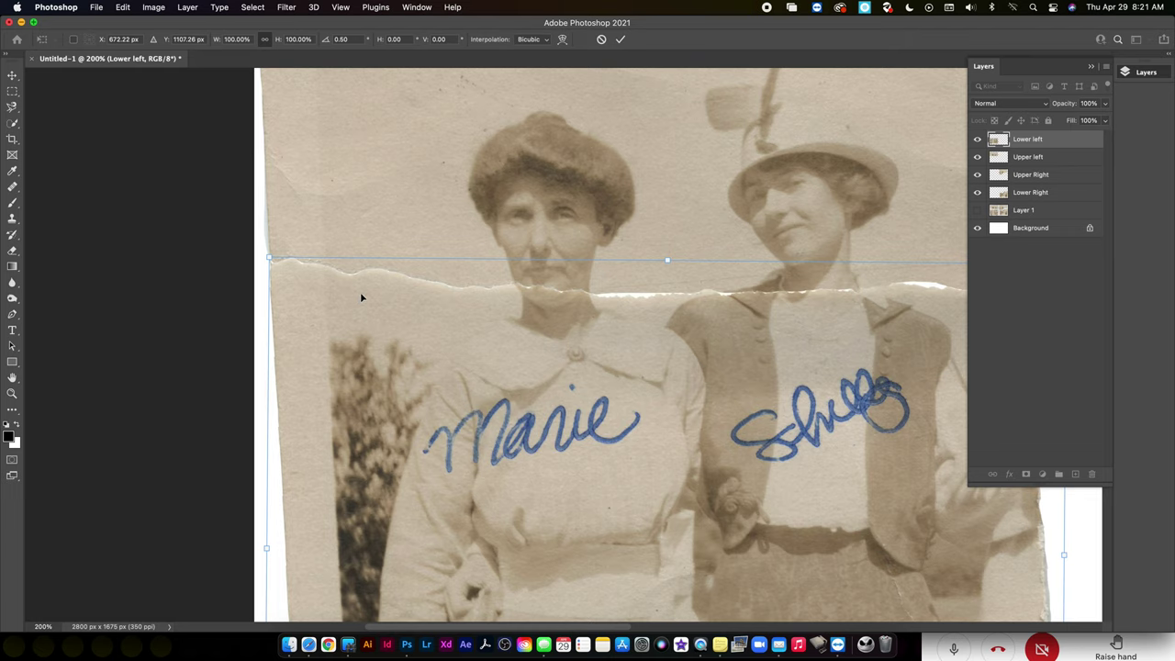
{"action": "mouse_move", "coordinate": [361, 297]}
{"action": "left_mouse_down"}
{"action": "mouse_move", "coordinate": [359, 307]}
{"action": "mouse_move", "coordinate": [361, 292]}
{"action": "left_mouse_up"}
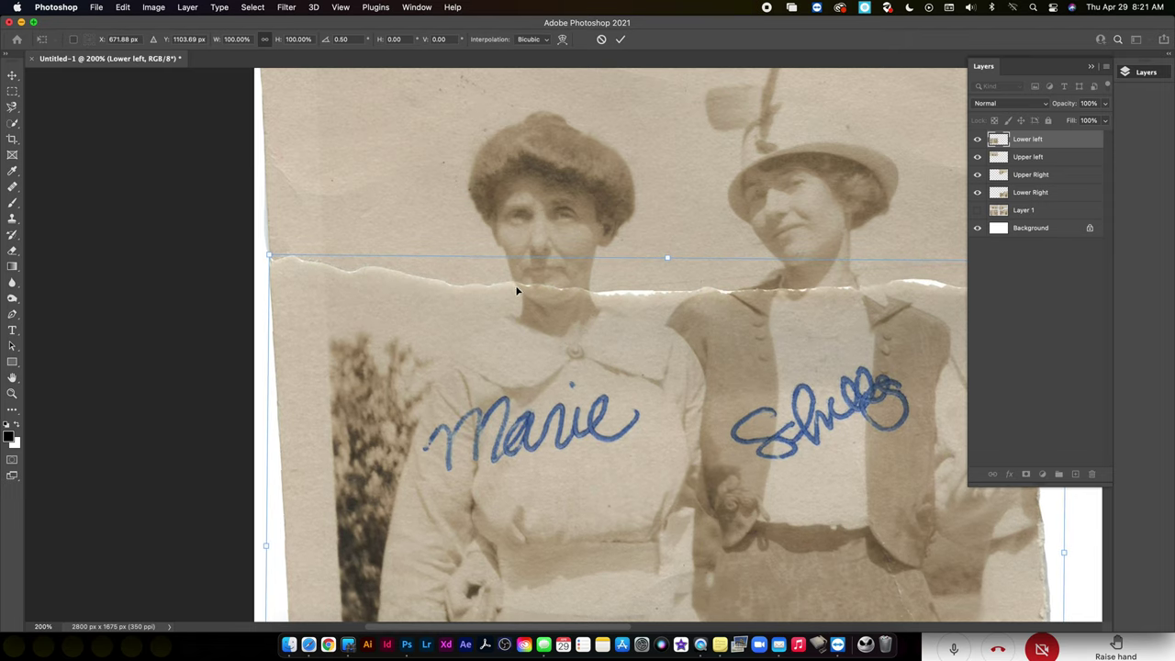
{"action": "left_click_drag", "start_coordinate": [509, 307], "coordinate": [511, 307]}
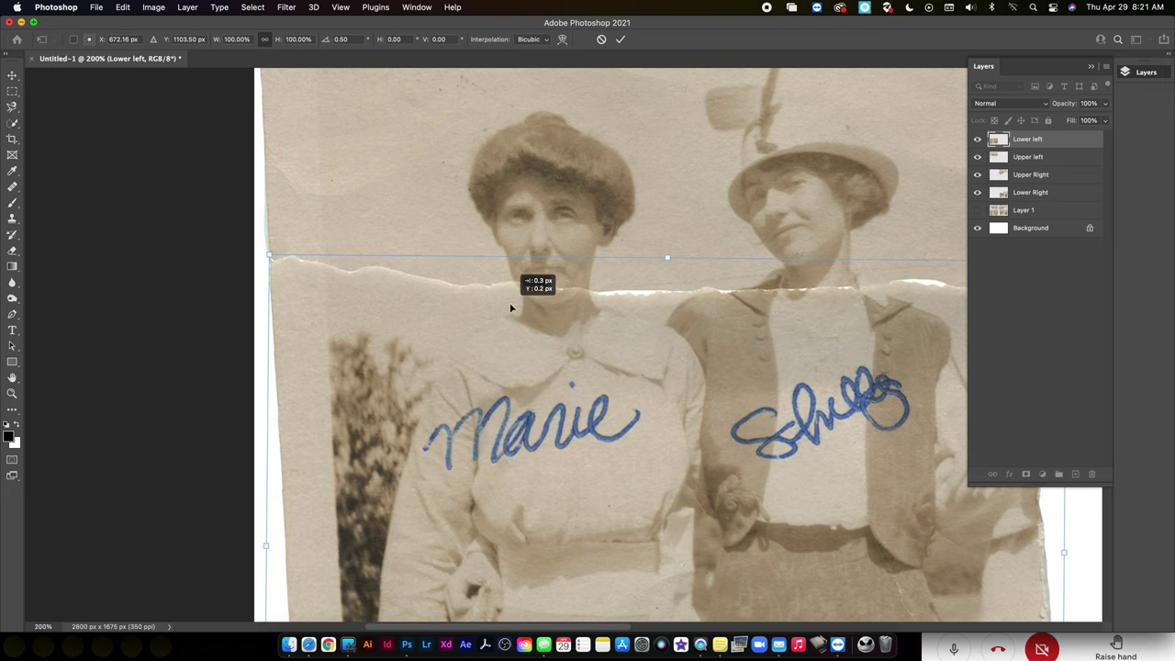
{"action": "left_click_drag", "start_coordinate": [511, 307], "coordinate": [512, 308]}
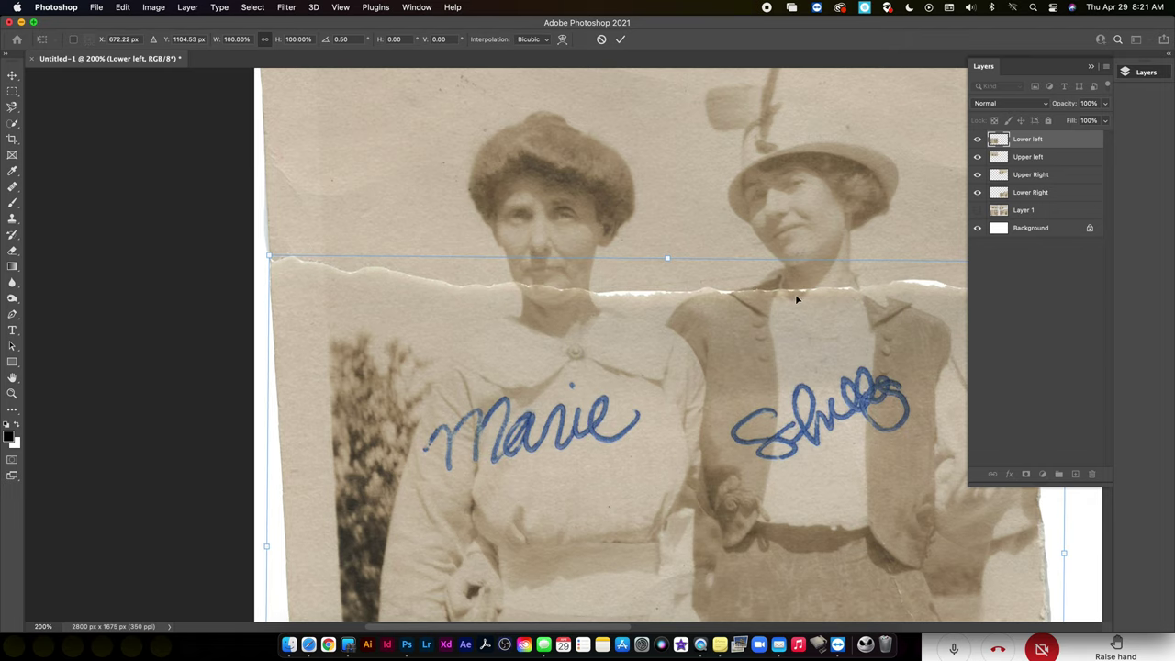
{"action": "left_click_drag", "start_coordinate": [791, 307], "coordinate": [793, 316]}
Nudge the lower-left piece with arrow keys to X 677.13 px, closing the tear
{"action": "key", "text": "Right"}
{"action": "key", "text": "Right"}
{"action": "key", "text": "Right"}
{"action": "key", "text": "Right"}
{"action": "key", "text": "Right"}
{"action": "key", "text": "Right"}
{"action": "key", "text": "Right"}
{"action": "key", "text": "Right"}
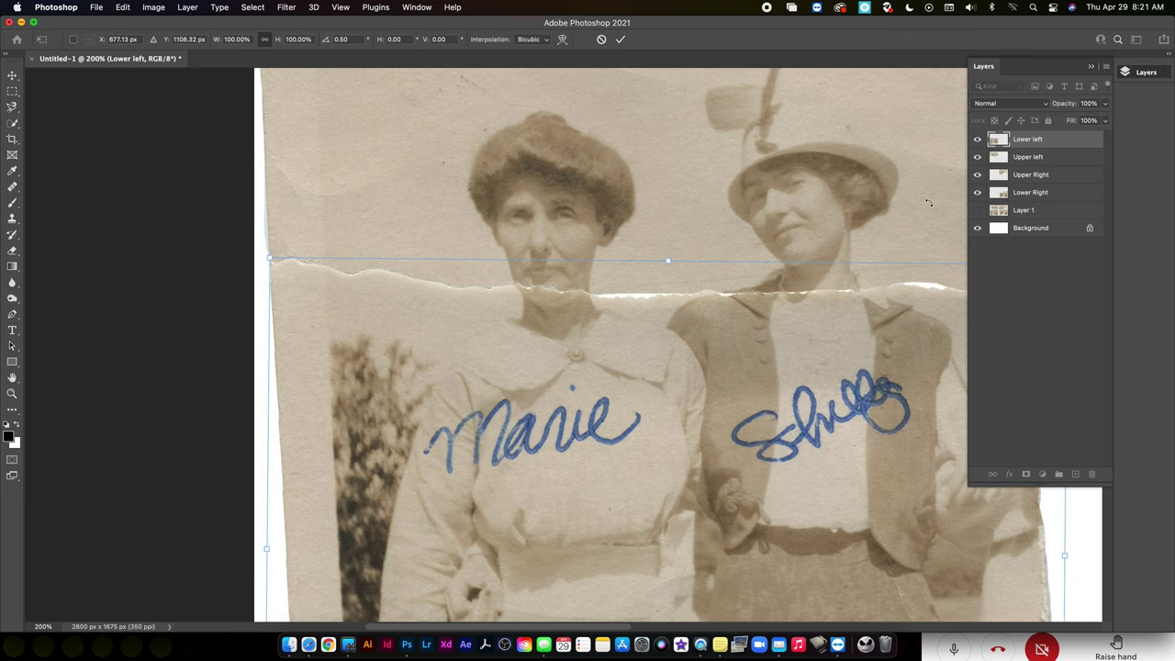
{"action": "key", "text": "Left"}
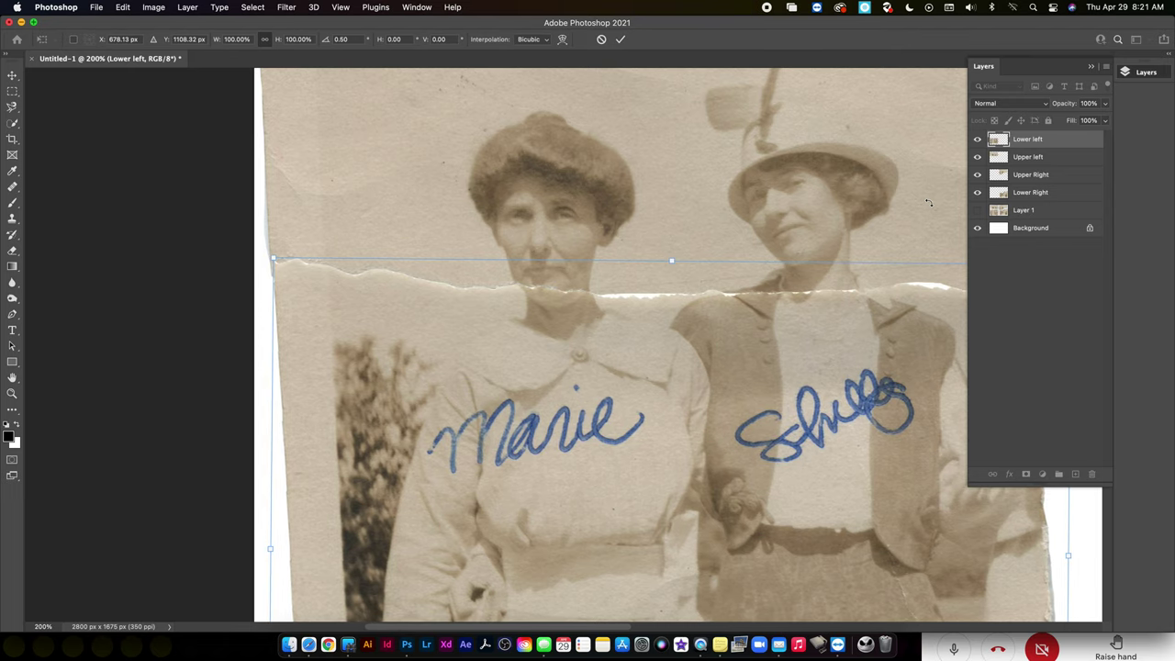
{"action": "key", "text": "Left"}
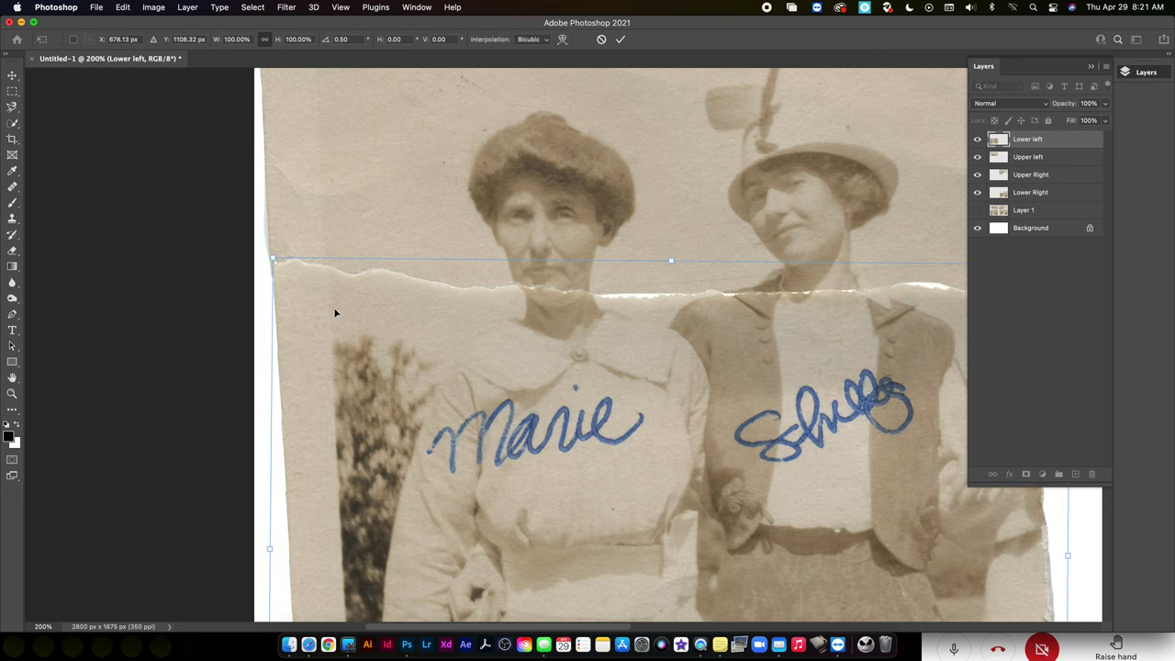
{"action": "key", "text": "Left"}
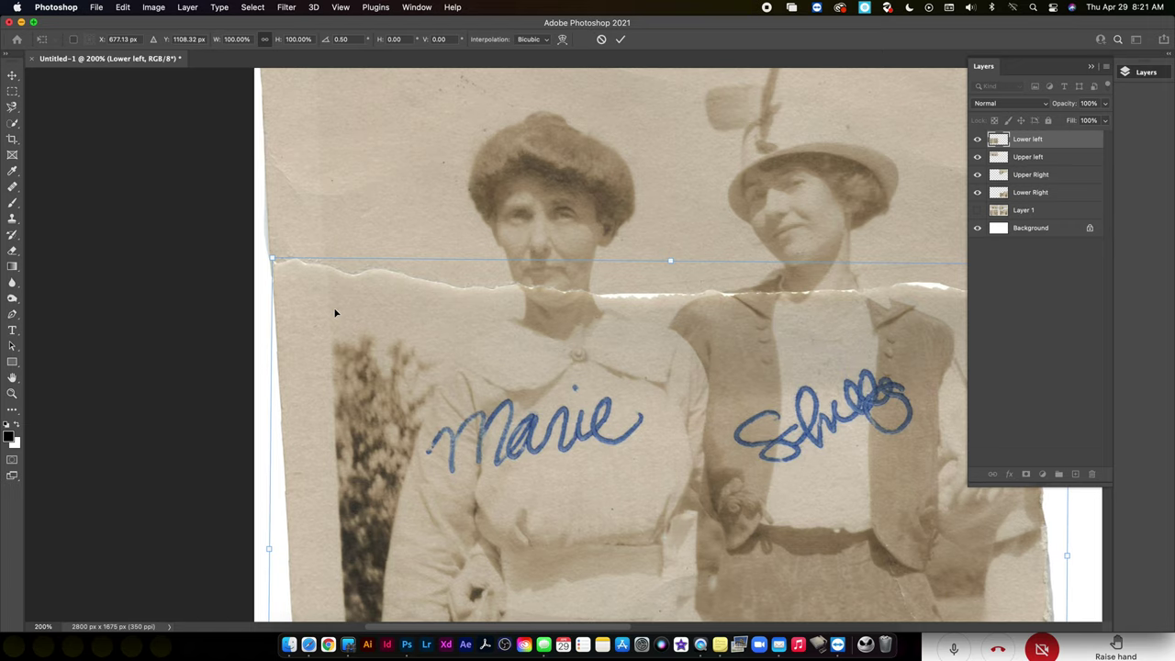
{"action": "key", "text": "Left"}
{"action": "key", "text": "super+0"}
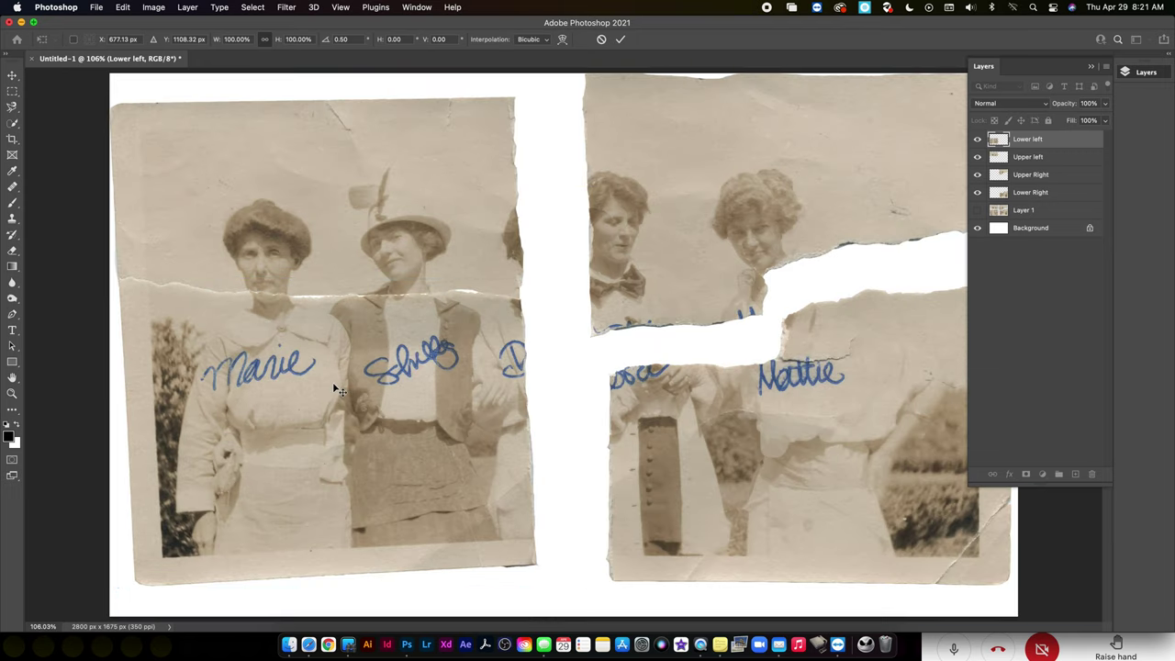
Commit the 0.50° transform and slide the upper-right and lower-right pieces left to join the left half
{"action": "key", "text": "Return"}
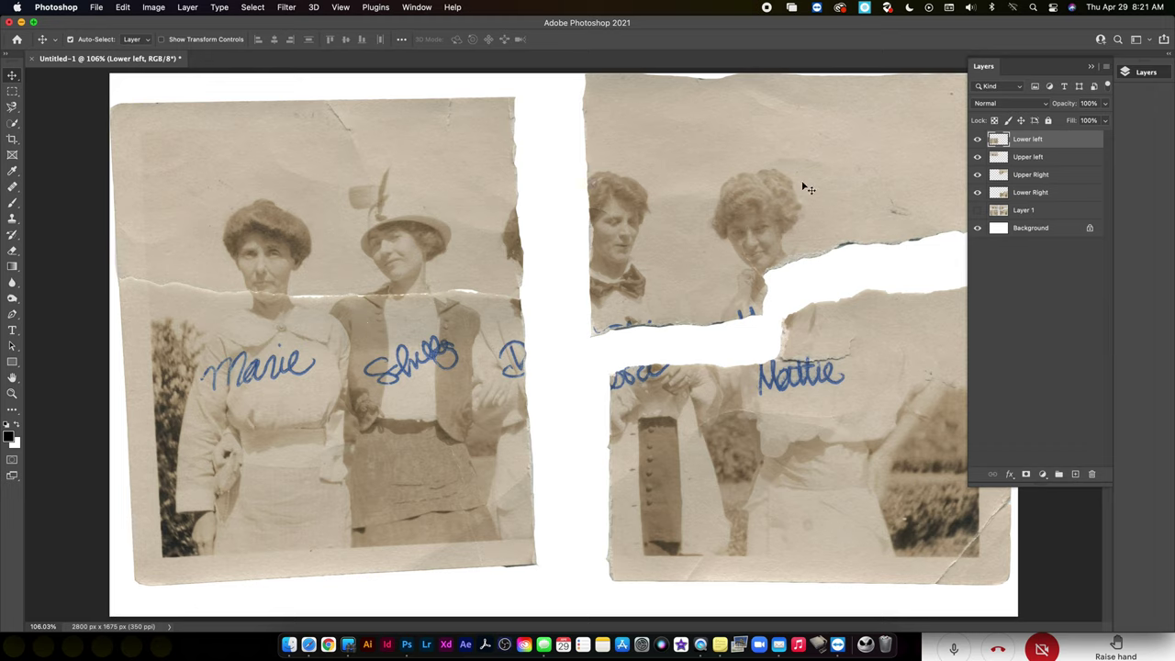
{"action": "left_click", "coordinate": [720, 206]}
{"action": "left_click_drag", "start_coordinate": [745, 175], "coordinate": [669, 194]}
{"action": "left_click", "coordinate": [1019, 195]}
{"action": "left_click_drag", "start_coordinate": [866, 362], "coordinate": [773, 346]}
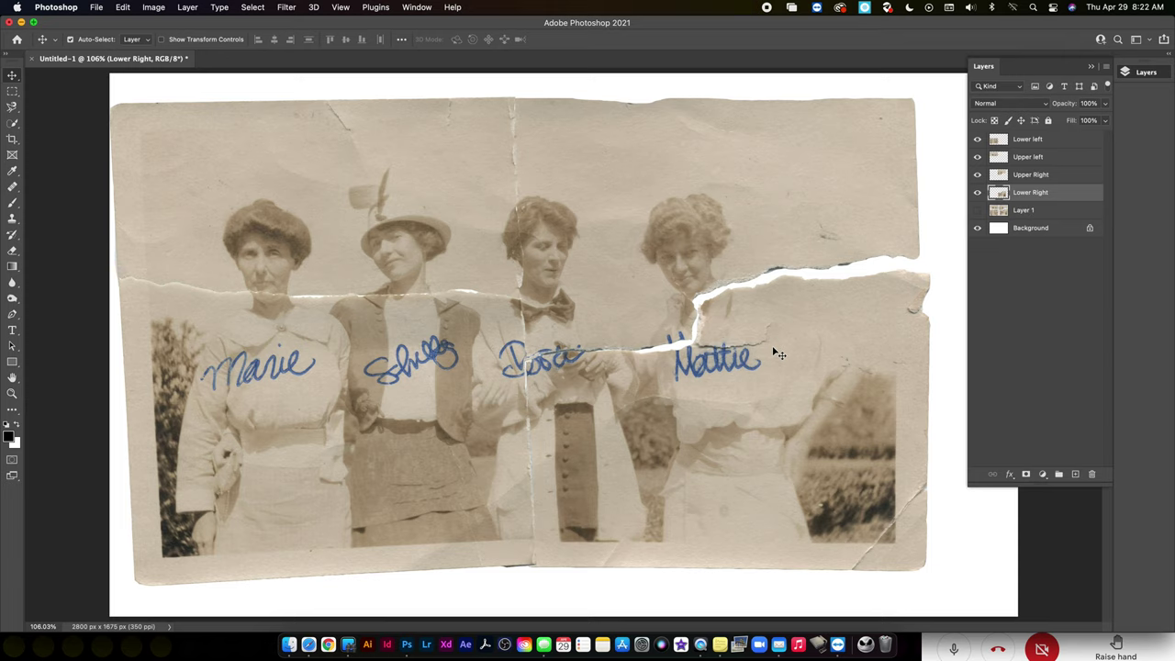
{"action": "left_click_drag", "start_coordinate": [691, 225], "coordinate": [676, 225]}
At 300% zoom, nudge the Upper Right piece down and left until its torn edges meet the neighbours
{"action": "key", "text": "super+equal"}
{"action": "key", "text": "super+equal"}
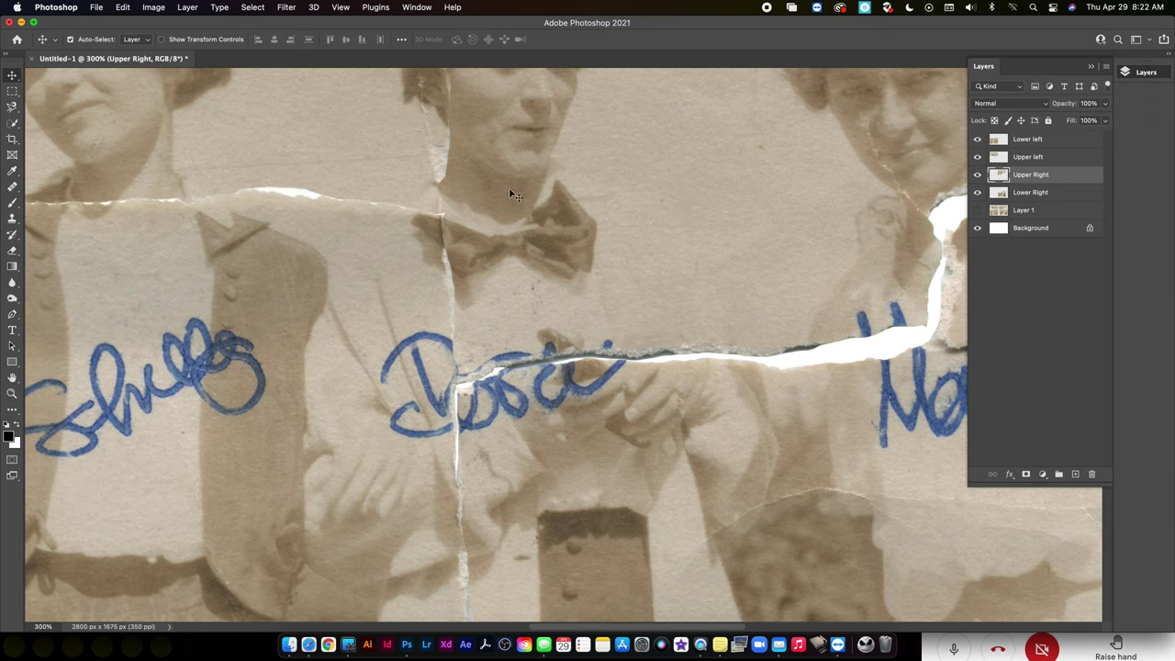
{"action": "left_click_drag", "start_coordinate": [530, 196], "coordinate": [554, 201]}
{"action": "scroll", "coordinate": [564, 206], "scroll_direction": "up", "scroll_amount": 5}
{"action": "scroll", "coordinate": [563, 202], "scroll_direction": "up", "scroll_amount": 4}
{"action": "scroll", "coordinate": [640, 225], "scroll_direction": "down", "scroll_amount": 5}
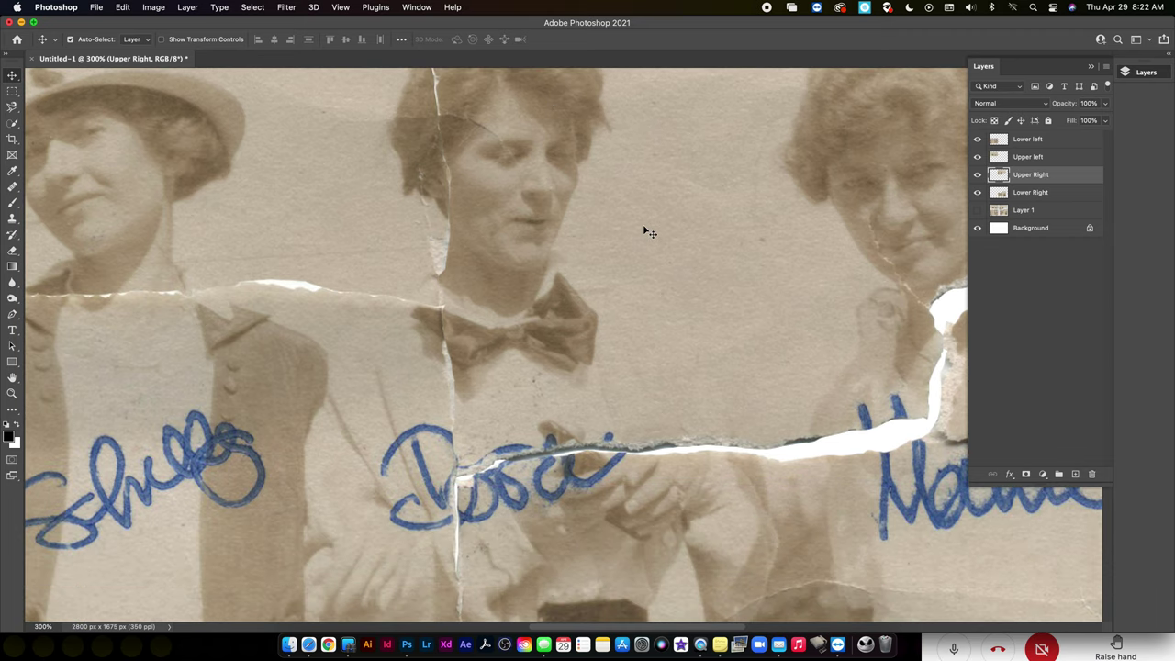
{"action": "scroll", "coordinate": [645, 232], "scroll_direction": "down", "scroll_amount": 2}
{"action": "mouse_move", "coordinate": [587, 309]}
{"action": "left_mouse_down"}
{"action": "mouse_move", "coordinate": [567, 297]}
{"action": "mouse_move", "coordinate": [566, 317]}
{"action": "left_mouse_up"}
{"action": "scroll", "coordinate": [637, 331], "scroll_direction": "up", "scroll_amount": 2}
{"action": "scroll", "coordinate": [621, 334], "scroll_direction": "up", "scroll_amount": 5}
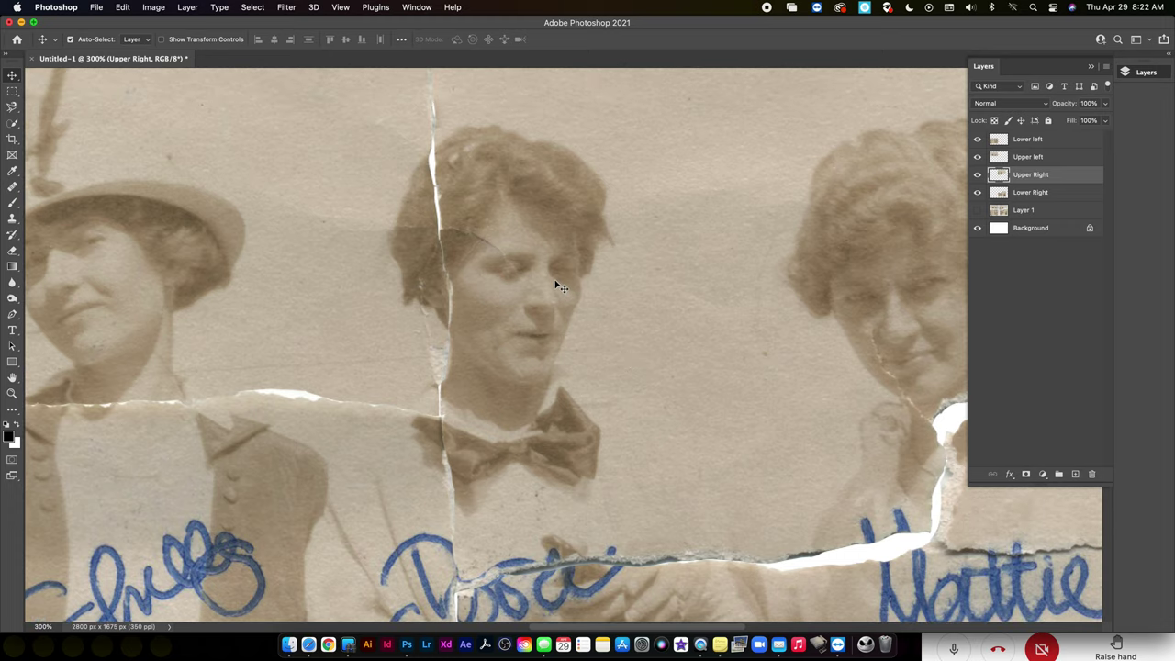
{"action": "left_click_drag", "start_coordinate": [555, 281], "coordinate": [554, 284]}
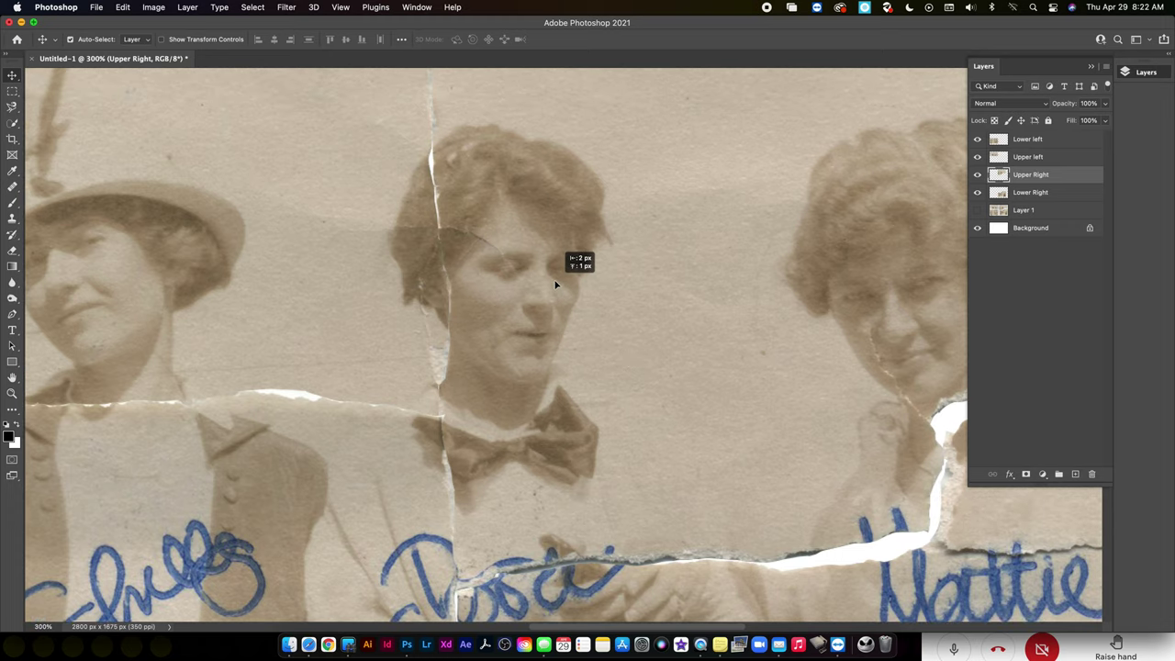
{"action": "key", "text": "super+minus"}
{"action": "key", "text": "super+minus"}
{"action": "key", "text": "super+minus"}
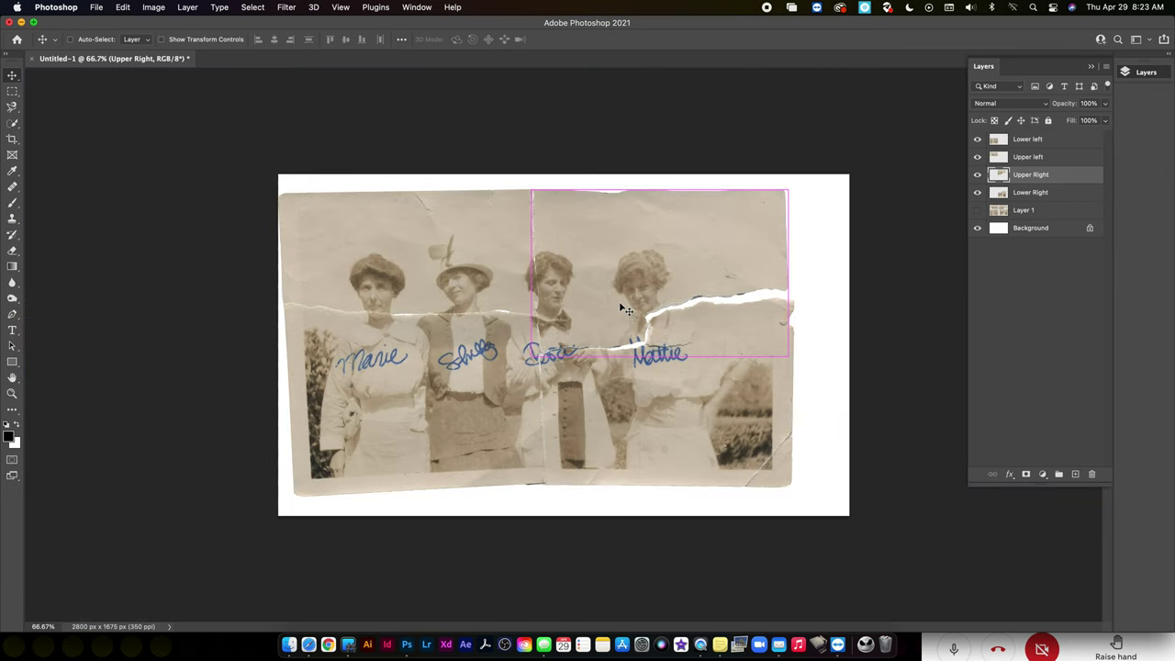
{"action": "left_click", "coordinate": [752, 368]}
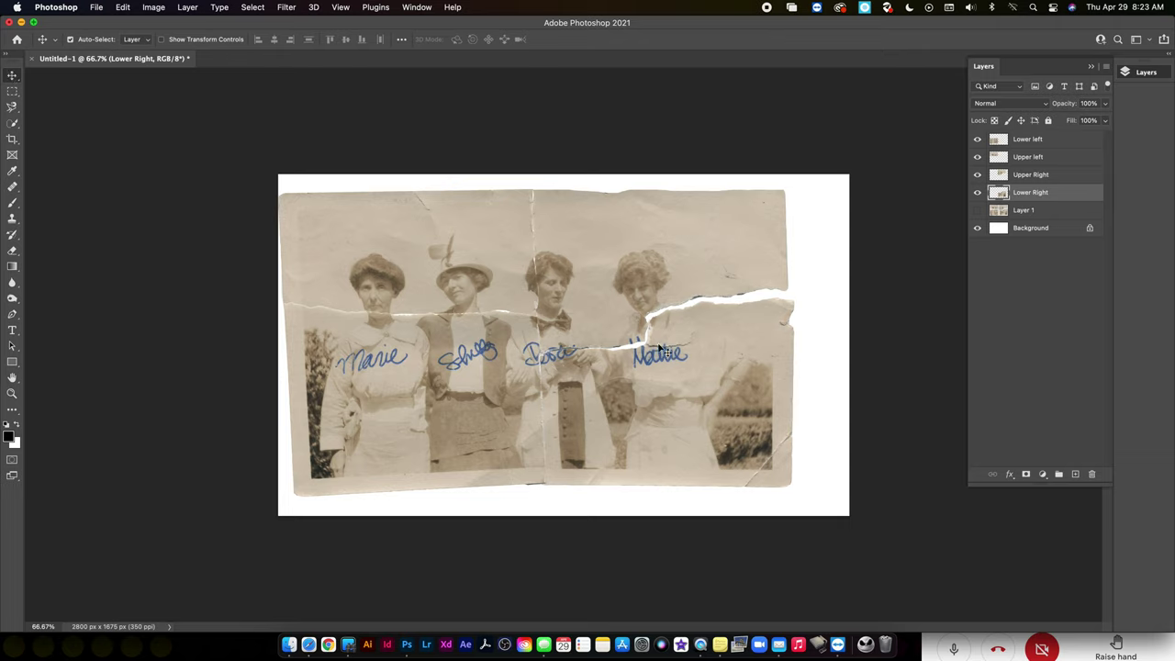
{"action": "left_click", "coordinate": [694, 278]}
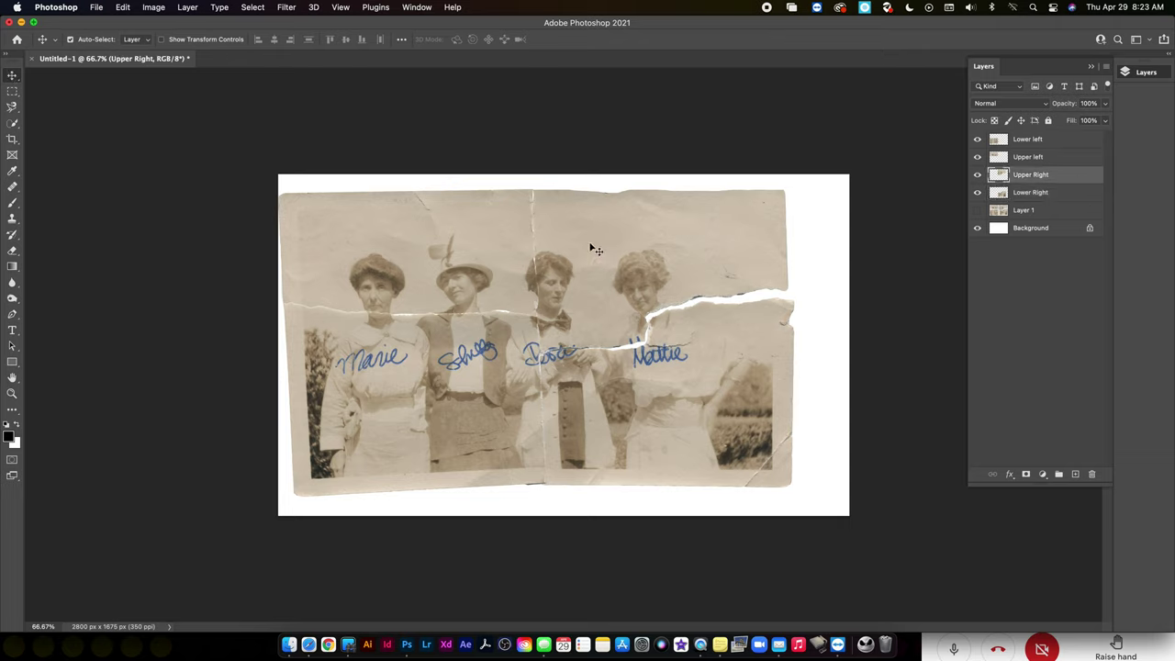
{"action": "left_click", "coordinate": [475, 254]}
{"action": "left_click", "coordinate": [435, 349]}
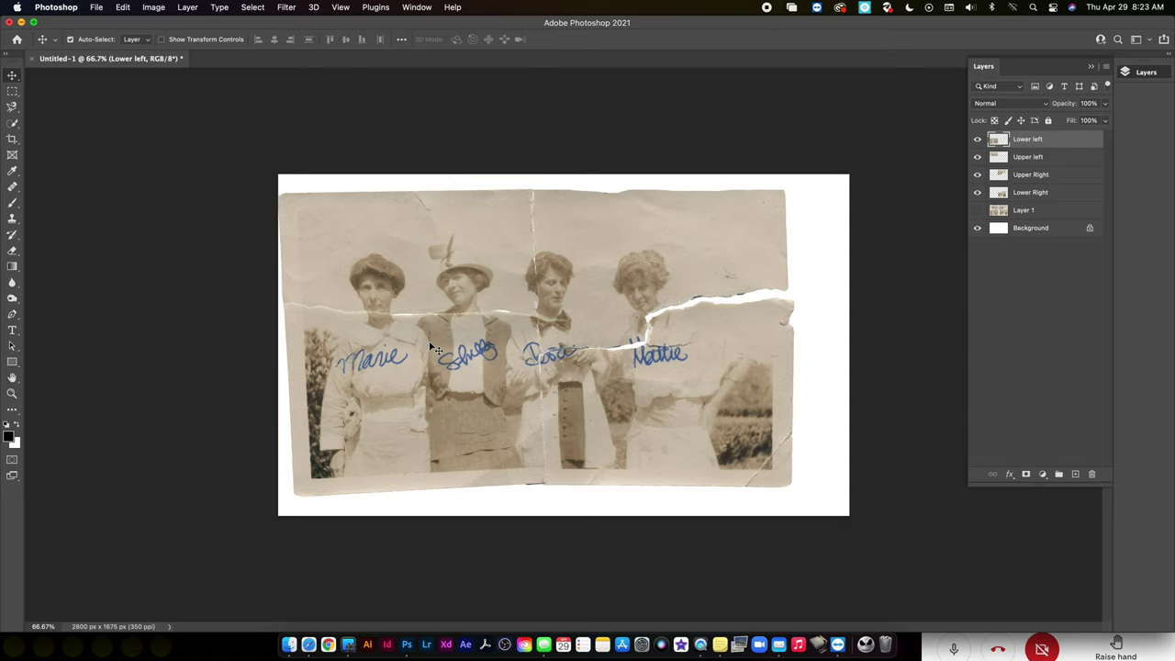
Rotate the Lower Right piece about -3.4° and move it to meet the upper-right tear
{"action": "left_click", "coordinate": [663, 401]}
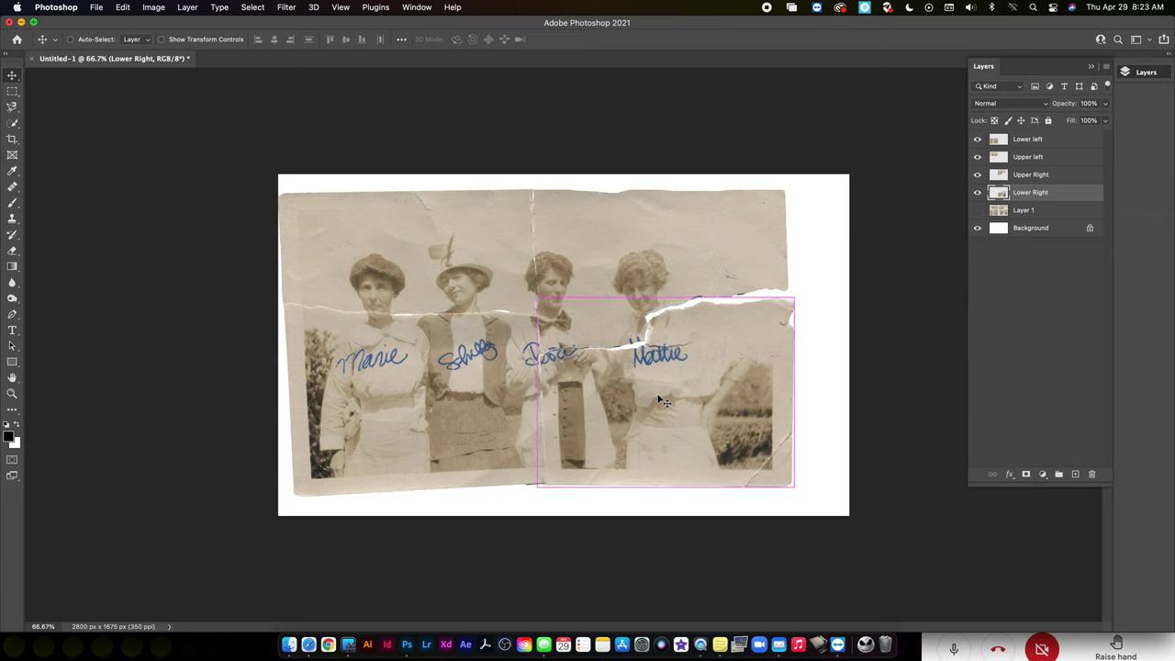
{"action": "key", "text": "super+t"}
{"action": "key", "text": "super+equal"}
{"action": "key", "text": "super+equal"}
{"action": "left_click_drag", "start_coordinate": [759, 316], "coordinate": [344, 321]}
{"action": "left_click_drag", "start_coordinate": [864, 206], "coordinate": [837, 175]}
{"action": "left_click_drag", "start_coordinate": [696, 270], "coordinate": [697, 246]}
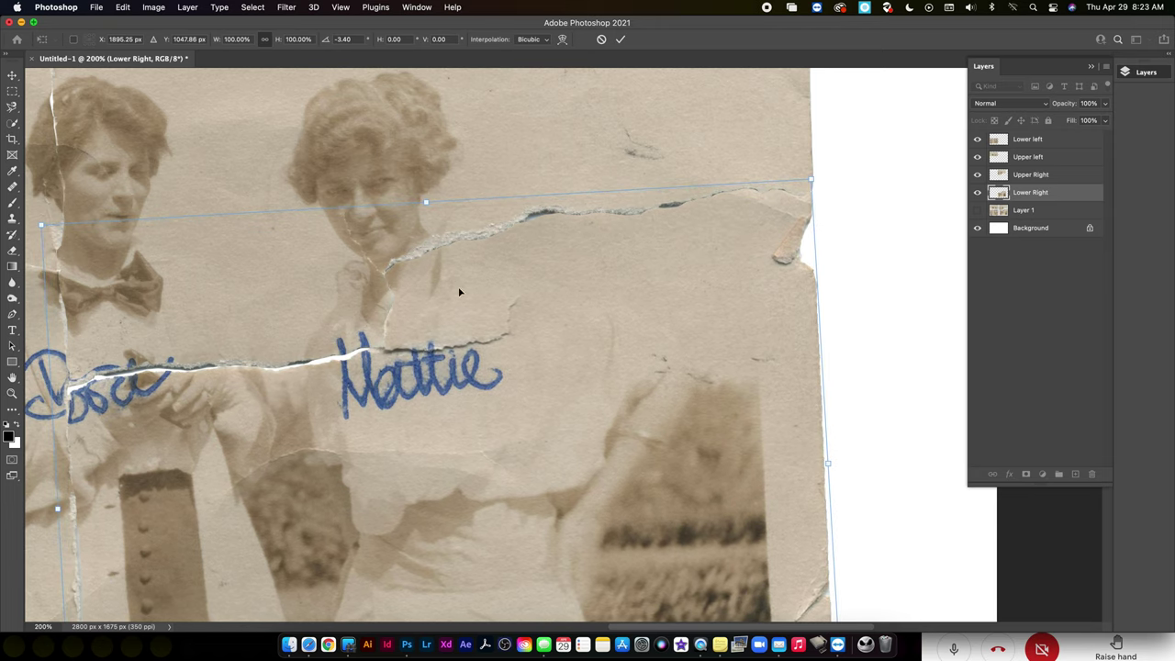
{"action": "key", "text": "Return"}
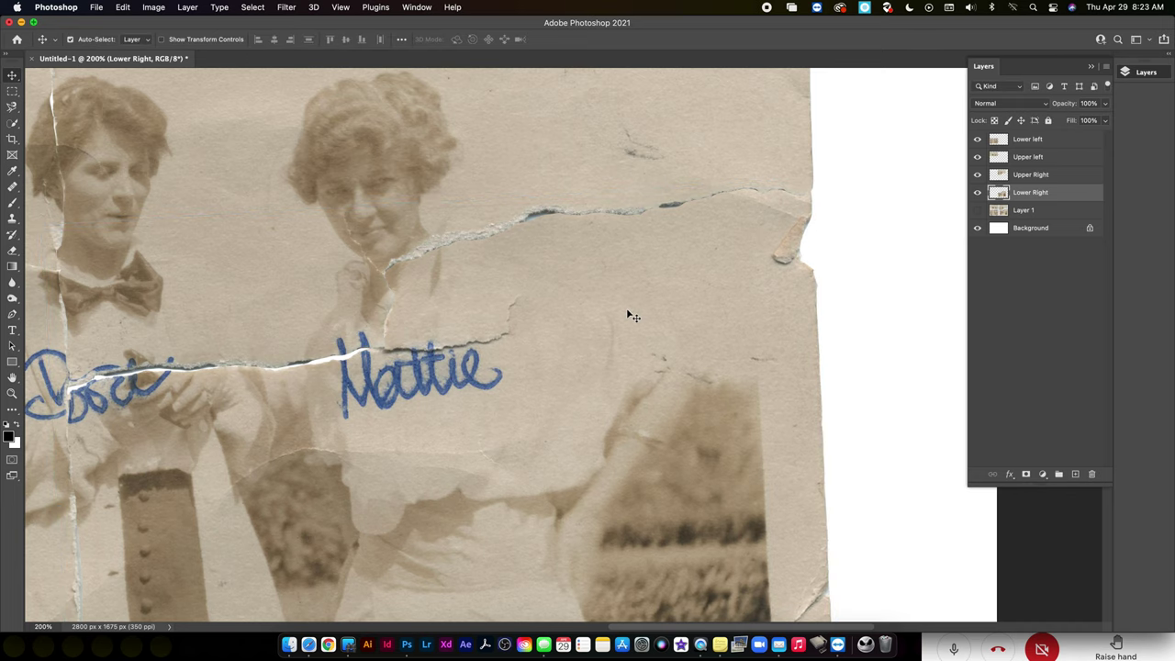
Nudge the Lower Right piece up and back down; try restacking it, then undo the reorder
{"action": "key", "text": "Up"}
{"action": "key", "text": "Up"}
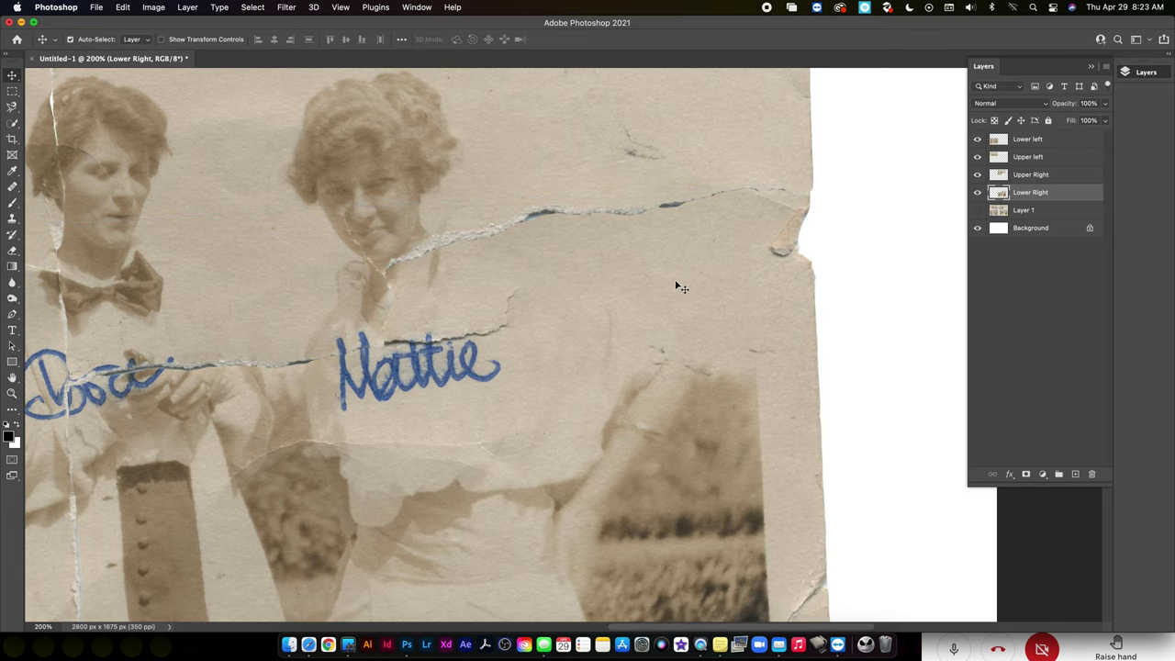
{"action": "key", "text": "Down"}
{"action": "key", "text": "Down"}
{"action": "key", "text": "Down"}
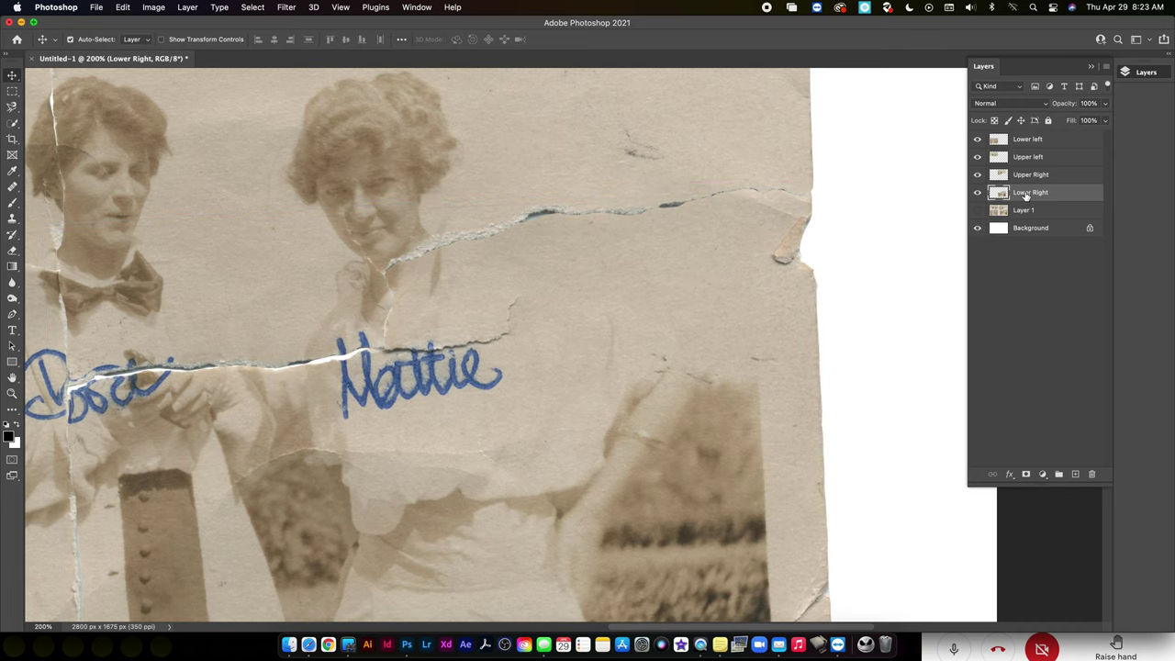
{"action": "left_click_drag", "start_coordinate": [1026, 194], "coordinate": [1026, 172]}
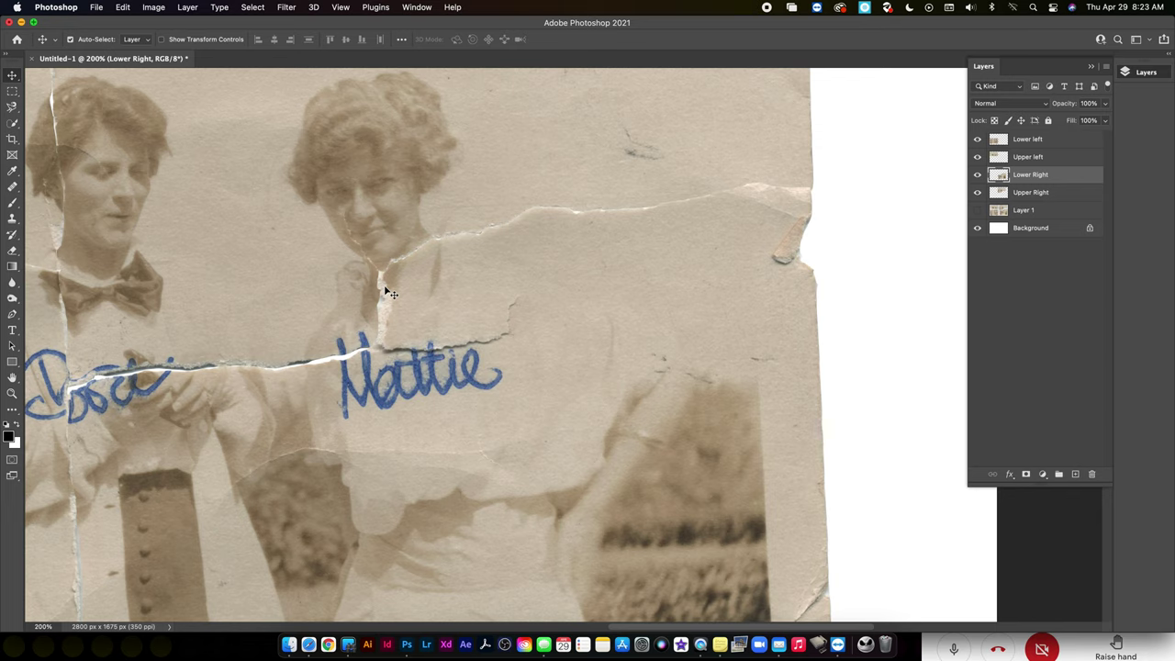
{"action": "key", "text": "super+z"}
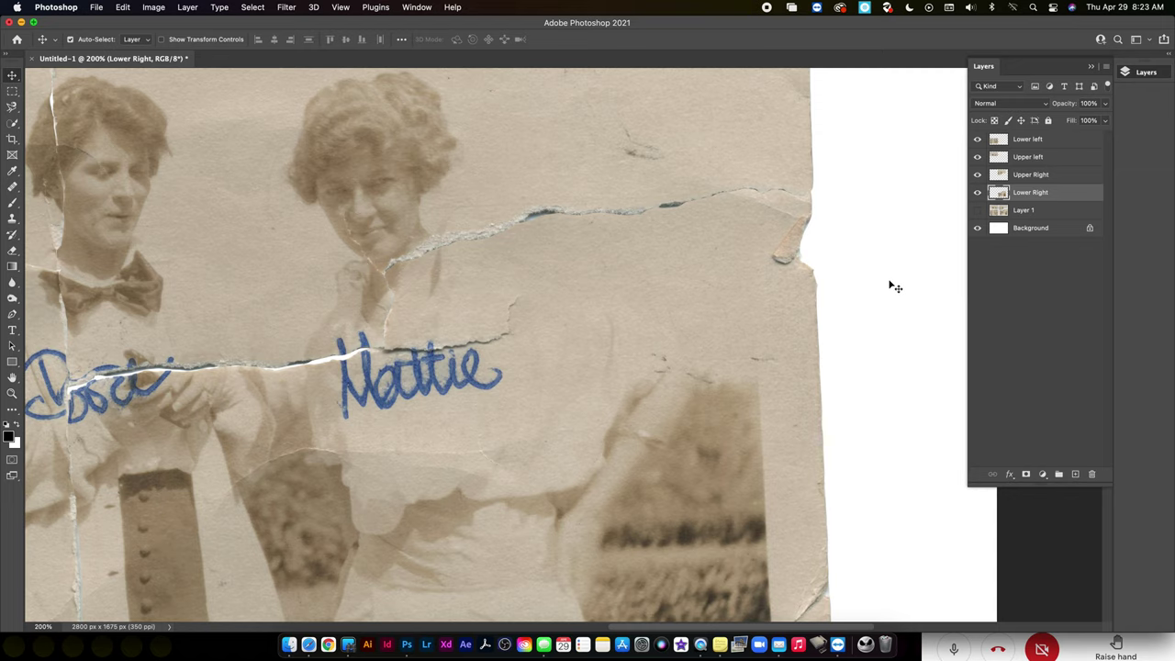
View the photo at 100% and rename the hidden full-scan Layer 1 to 'Original'
{"action": "key", "text": "super+0"}
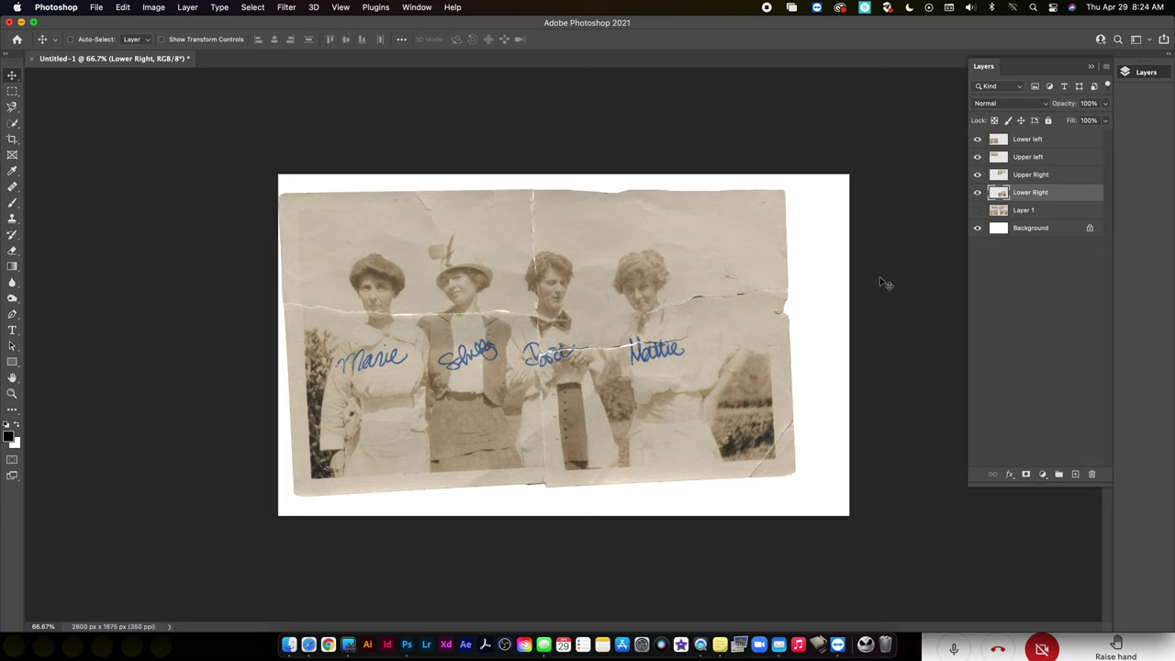
{"action": "key", "text": "super+1"}
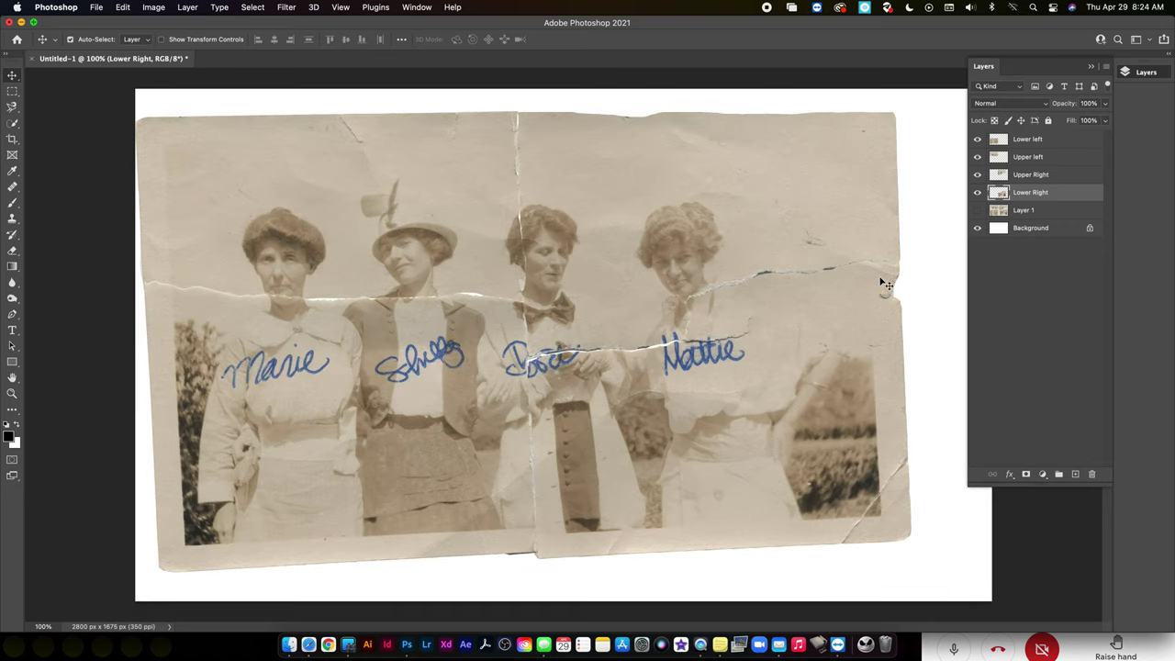
{"action": "double_click", "coordinate": [1024, 211]}
{"action": "type", "text": "Original"}
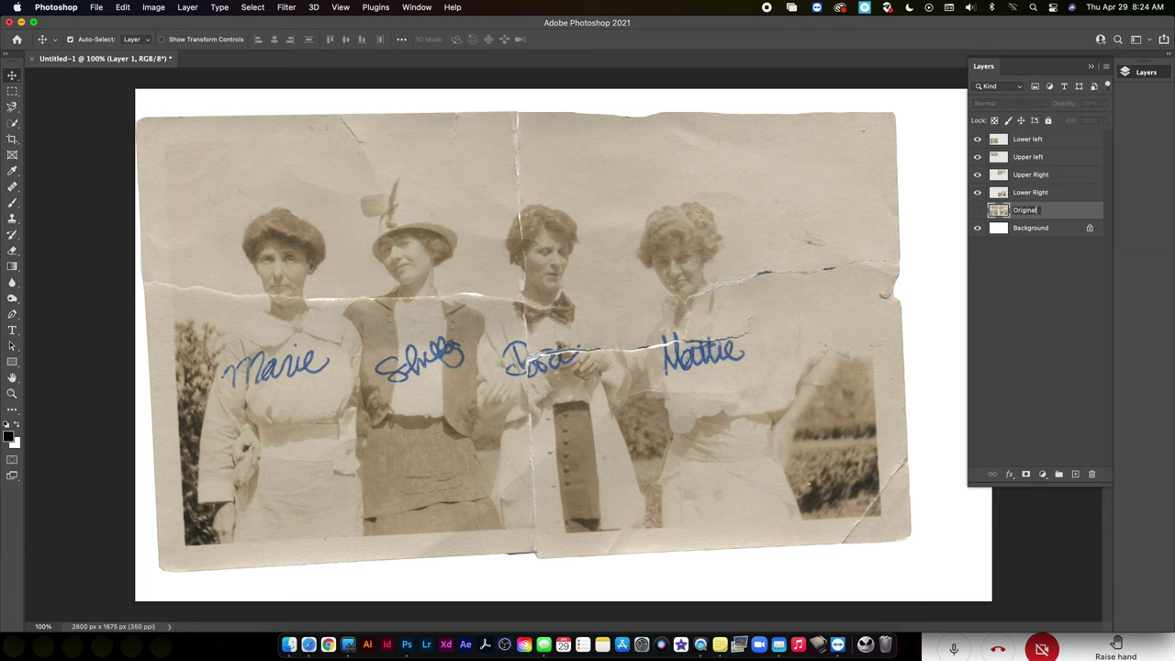
{"action": "key", "text": "Return"}
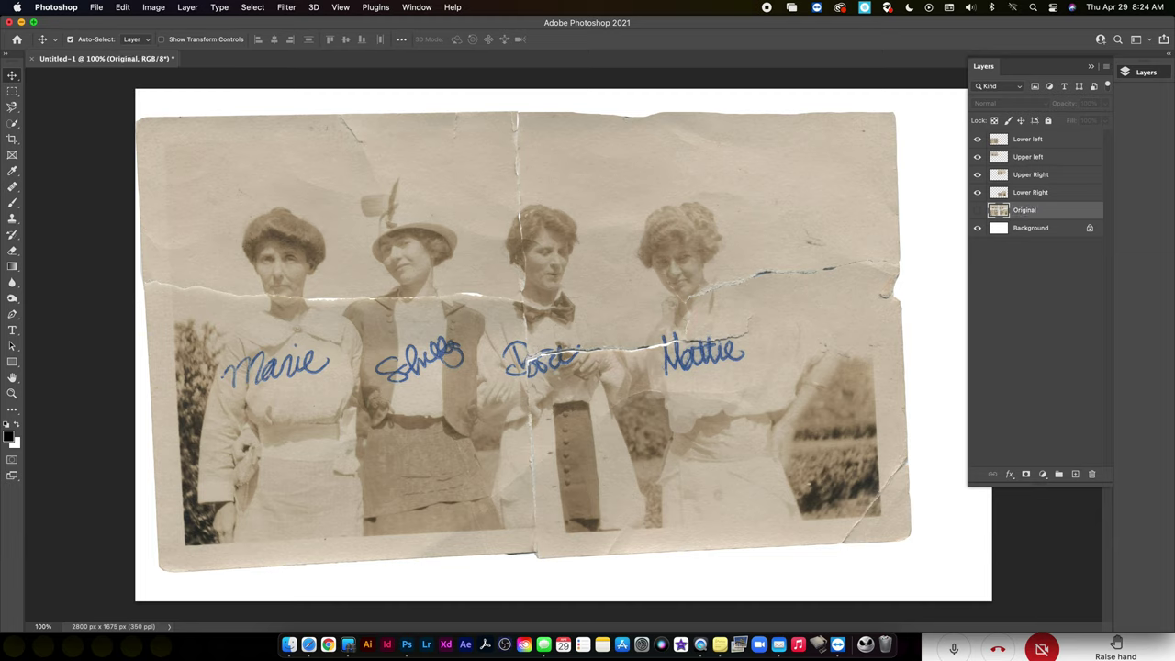
Duplicate Lower left through Lower Right, group the copies as Group 1, and move it below Original
{"action": "left_click", "coordinate": [1020, 140]}
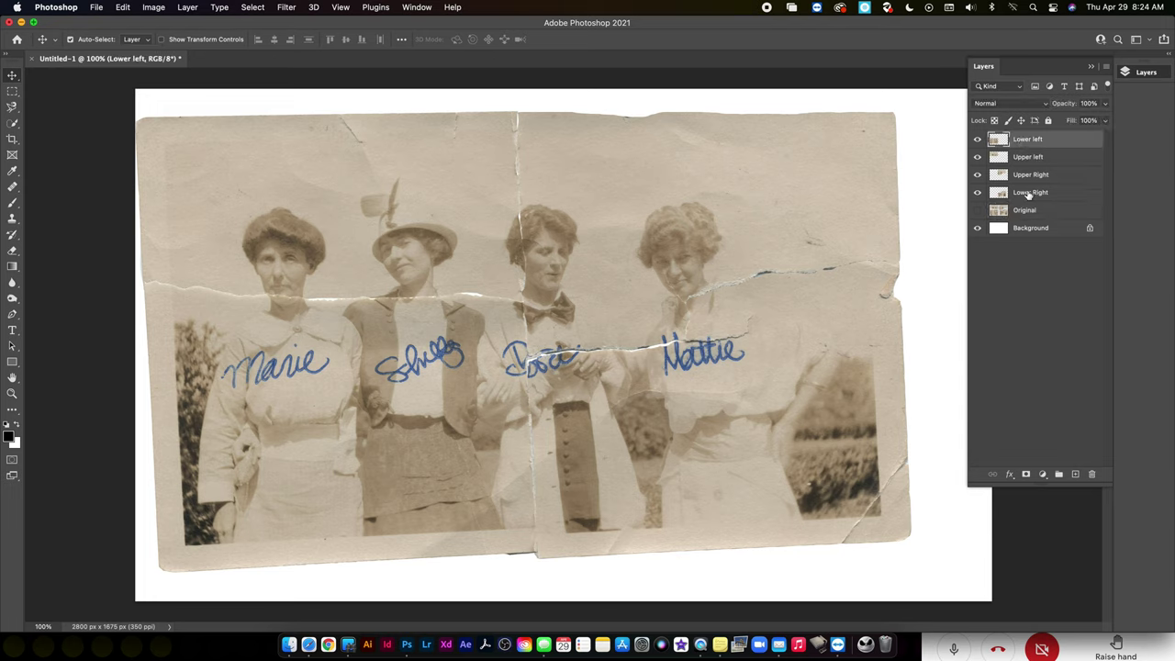
{"action": "left_click", "coordinate": [1028, 193], "text": "shift"}
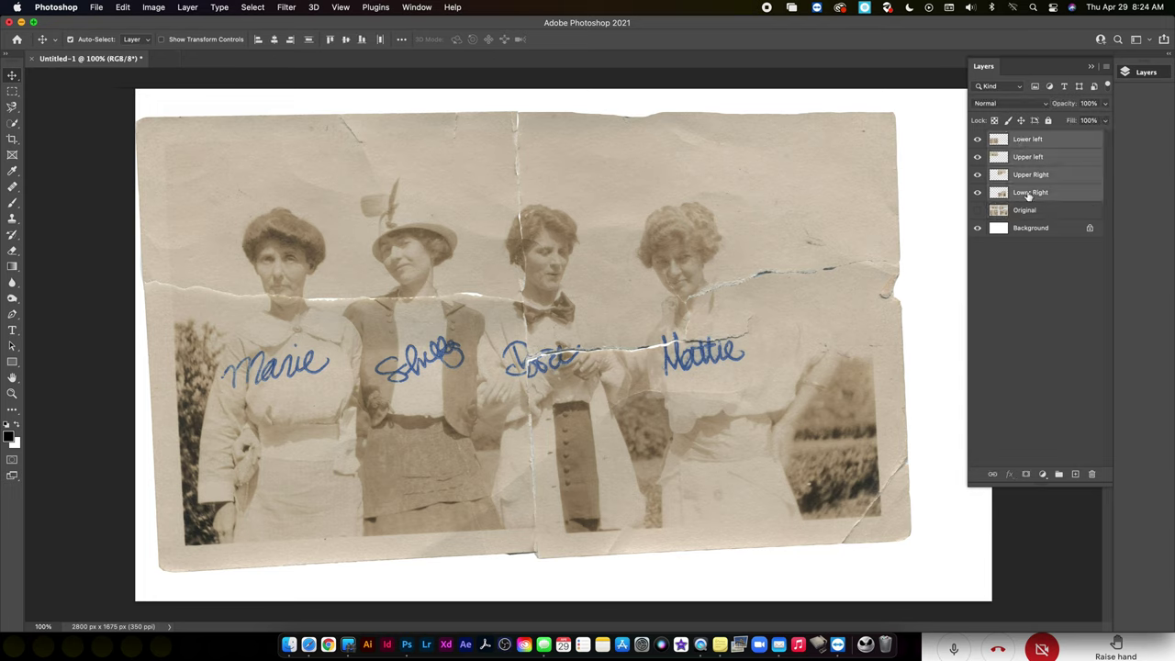
{"action": "right_click", "coordinate": [1028, 193]}
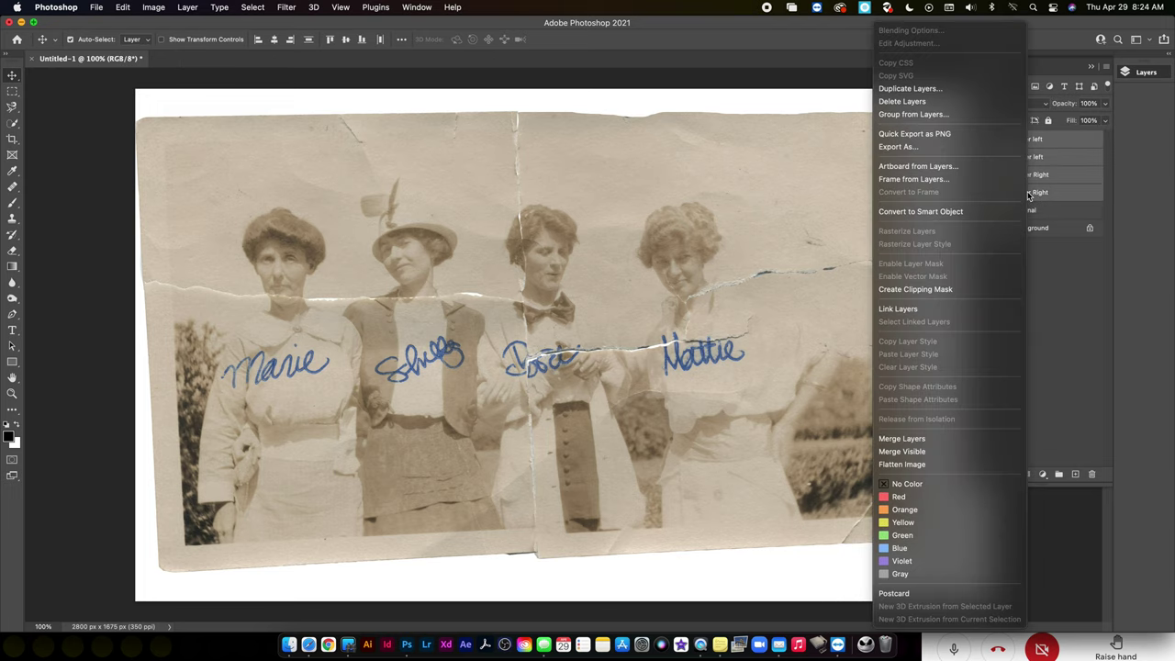
{"action": "left_click", "coordinate": [927, 90]}
{"action": "left_click", "coordinate": [897, 395]}
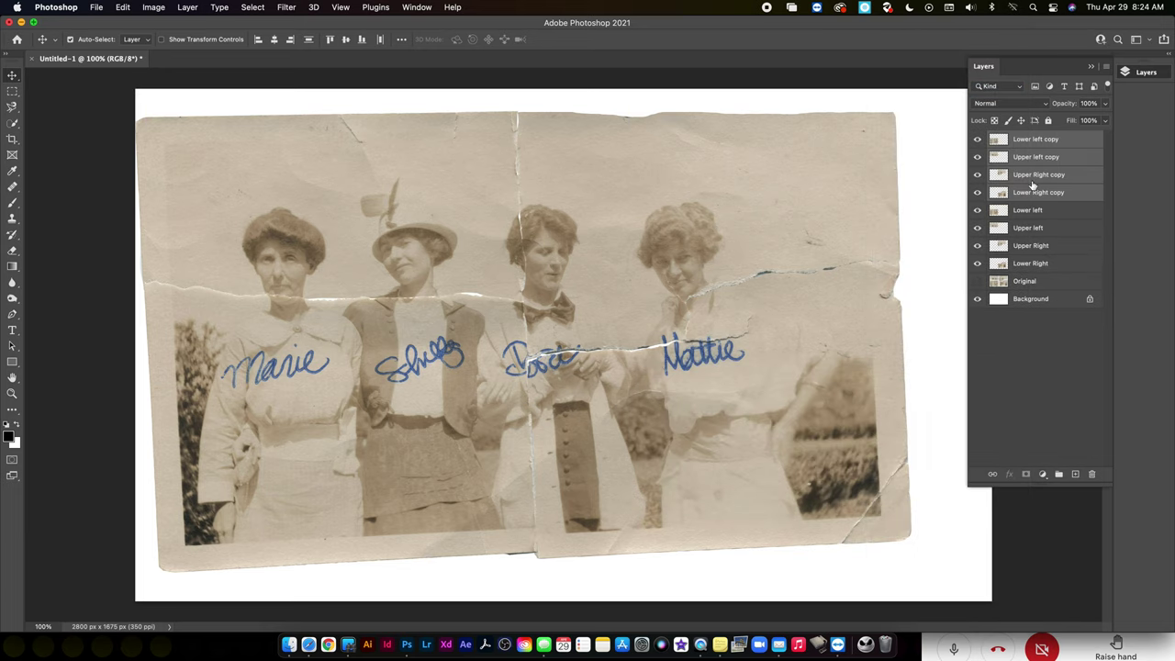
{"action": "left_click", "coordinate": [1058, 473]}
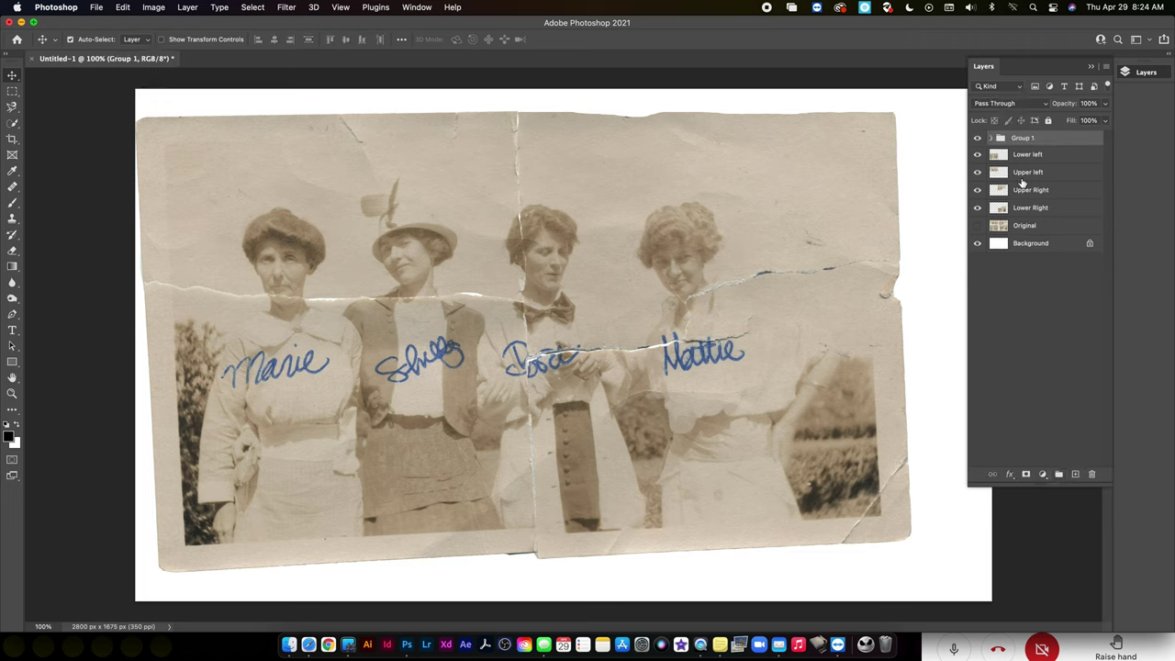
{"action": "left_click_drag", "start_coordinate": [1013, 137], "coordinate": [1020, 236]}
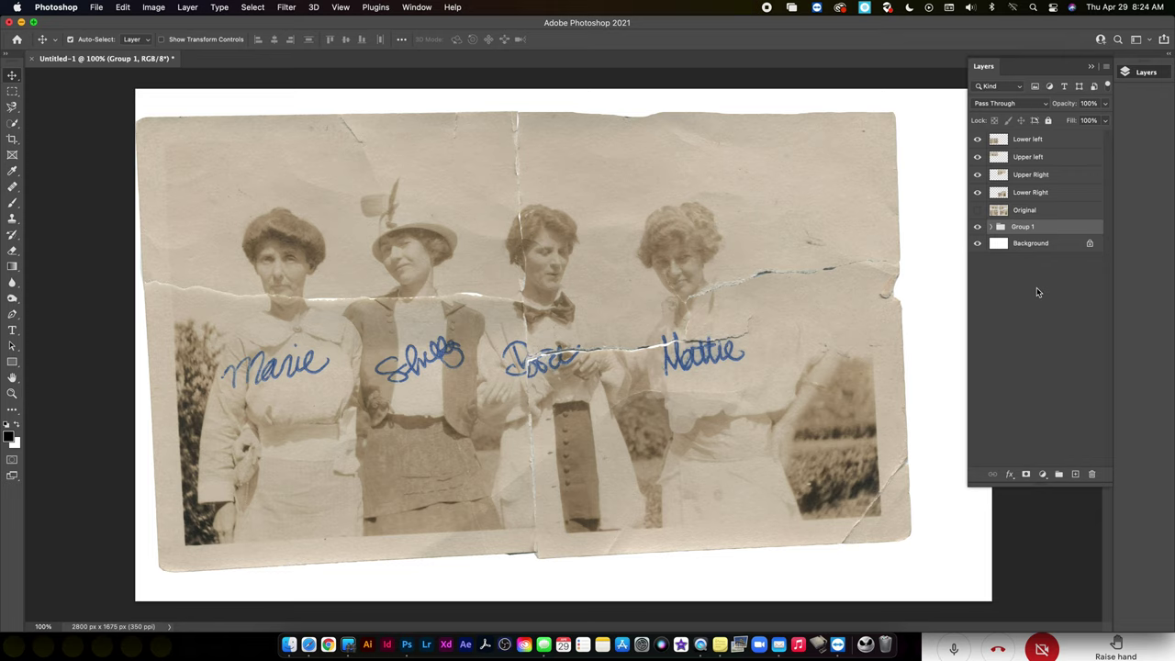
Merge Lower left through Lower Right into a single 'Lower left' layer
{"action": "left_click", "coordinate": [1021, 142]}
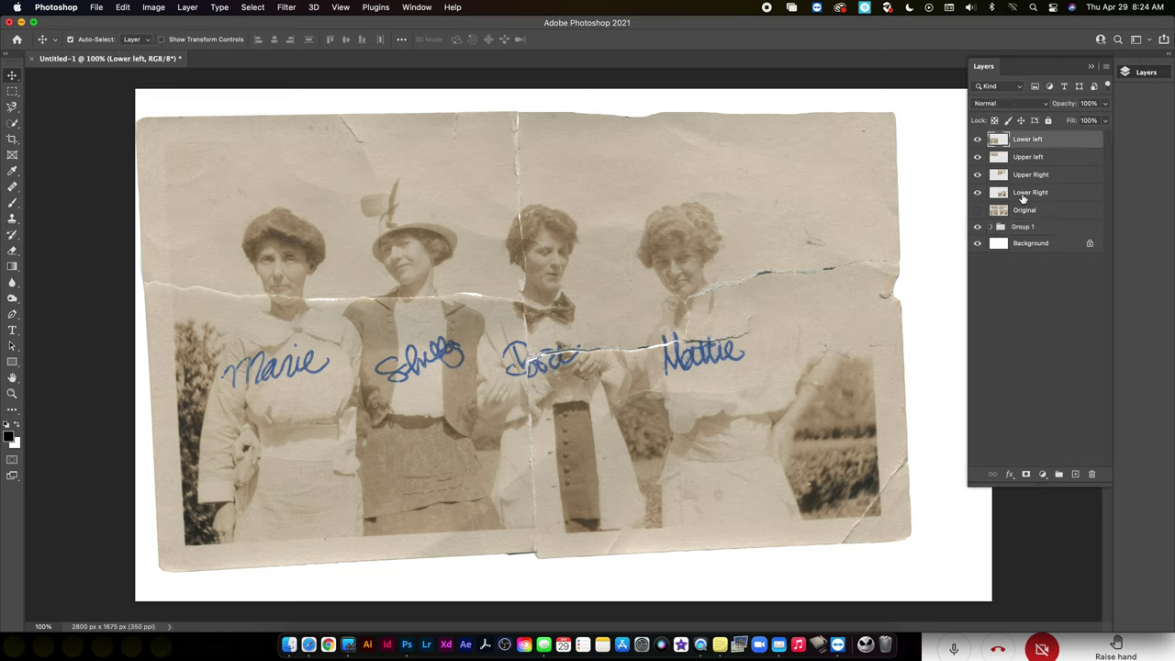
{"action": "left_click", "coordinate": [1023, 194], "text": "shift"}
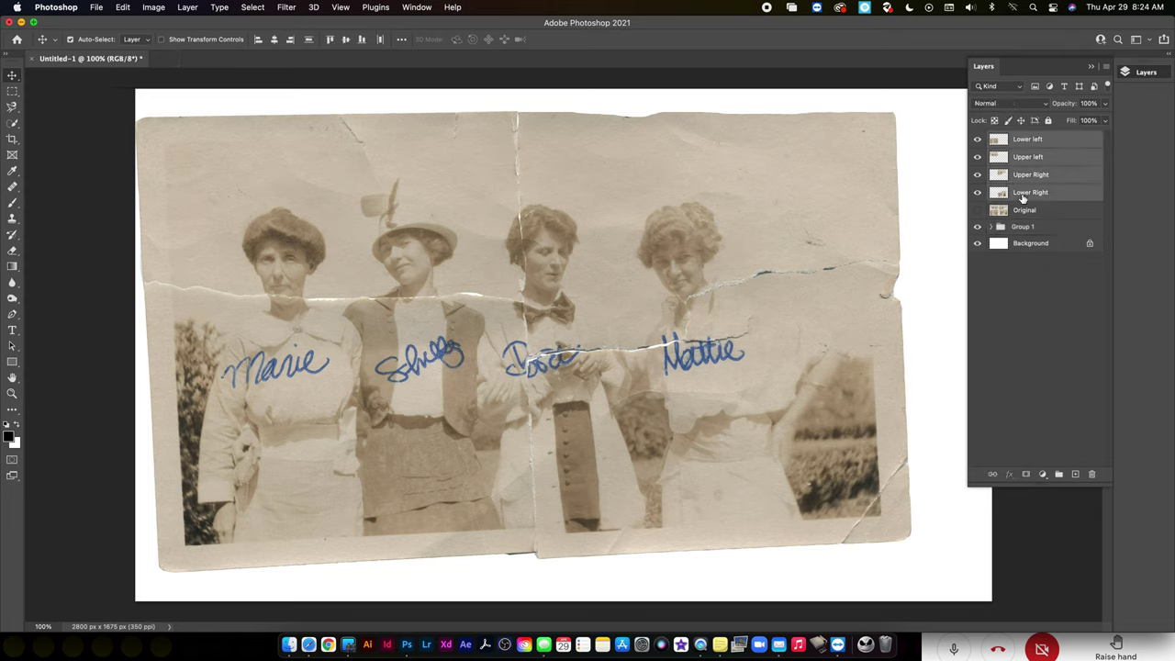
{"action": "right_click", "coordinate": [1029, 200]}
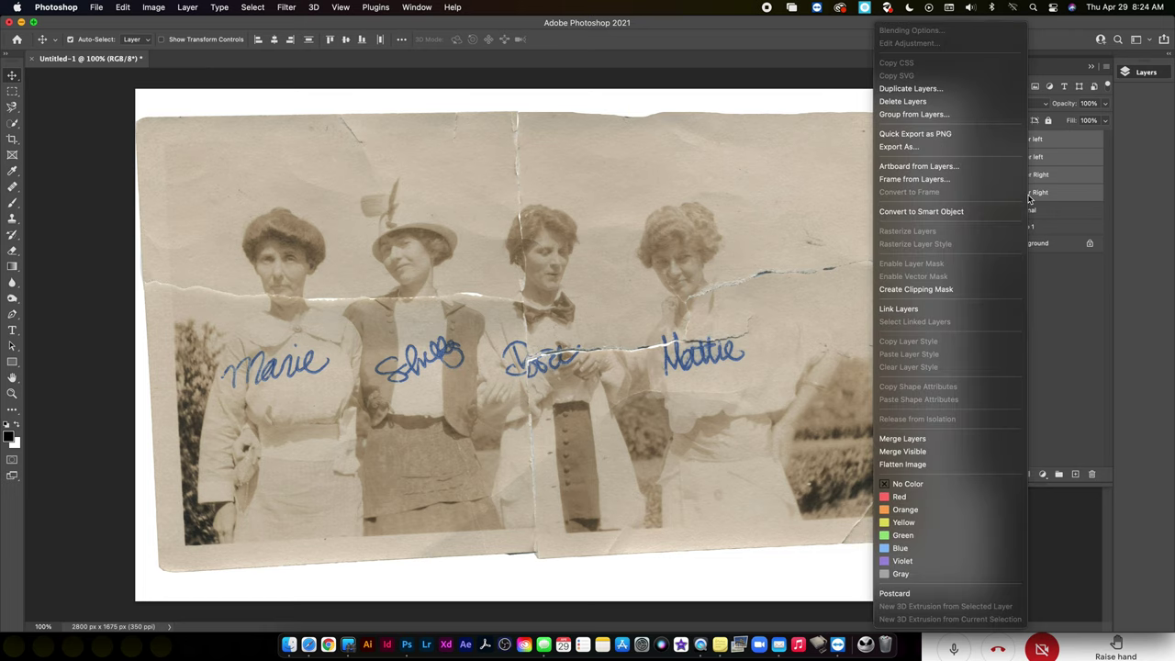
{"action": "left_click", "coordinate": [942, 438]}
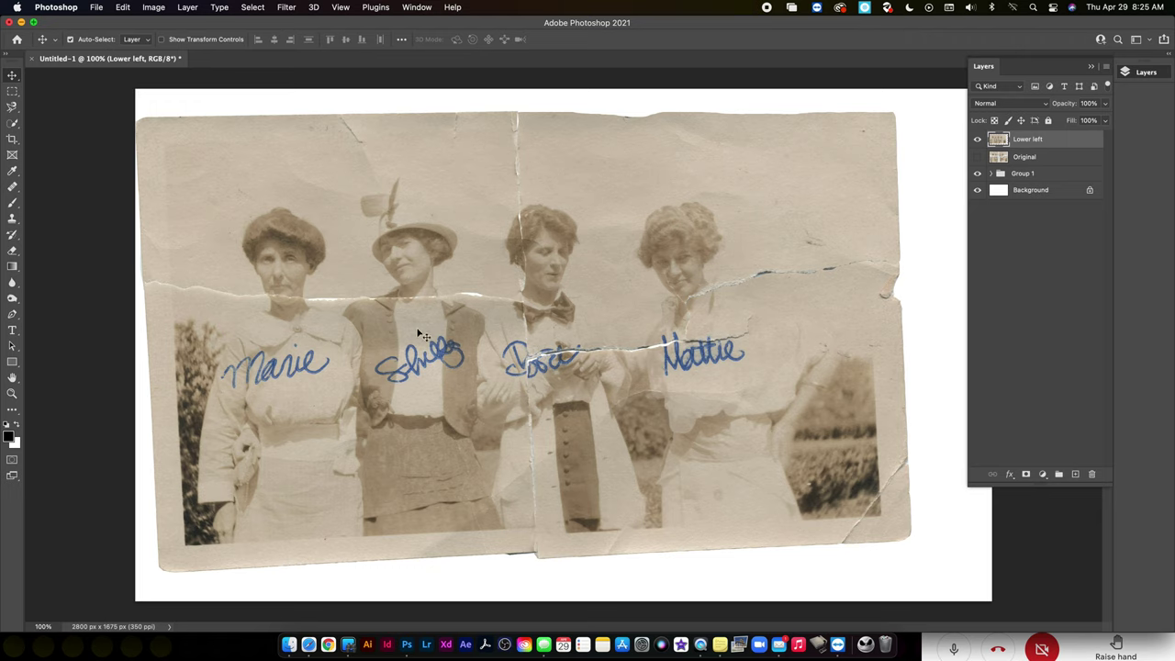
Zoom in on the tear's left end, then save as Mr.BPhotorepair.psd with maximum compatibility
{"action": "left_click", "coordinate": [12, 393]}
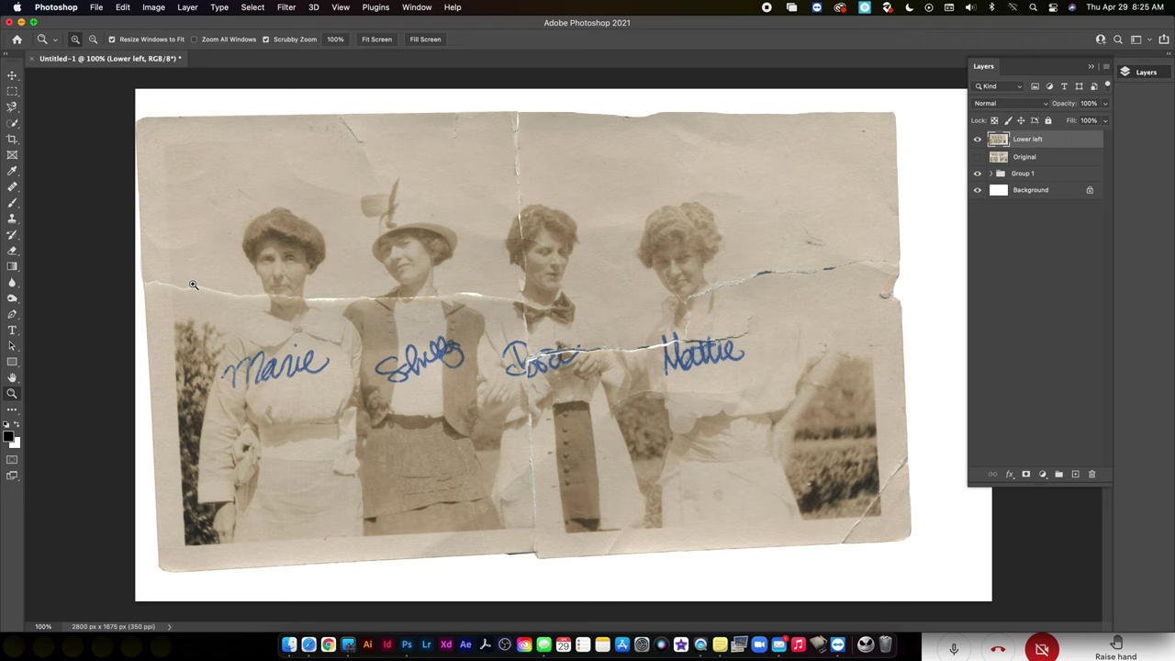
{"action": "left_click_drag", "start_coordinate": [194, 285], "coordinate": [242, 303]}
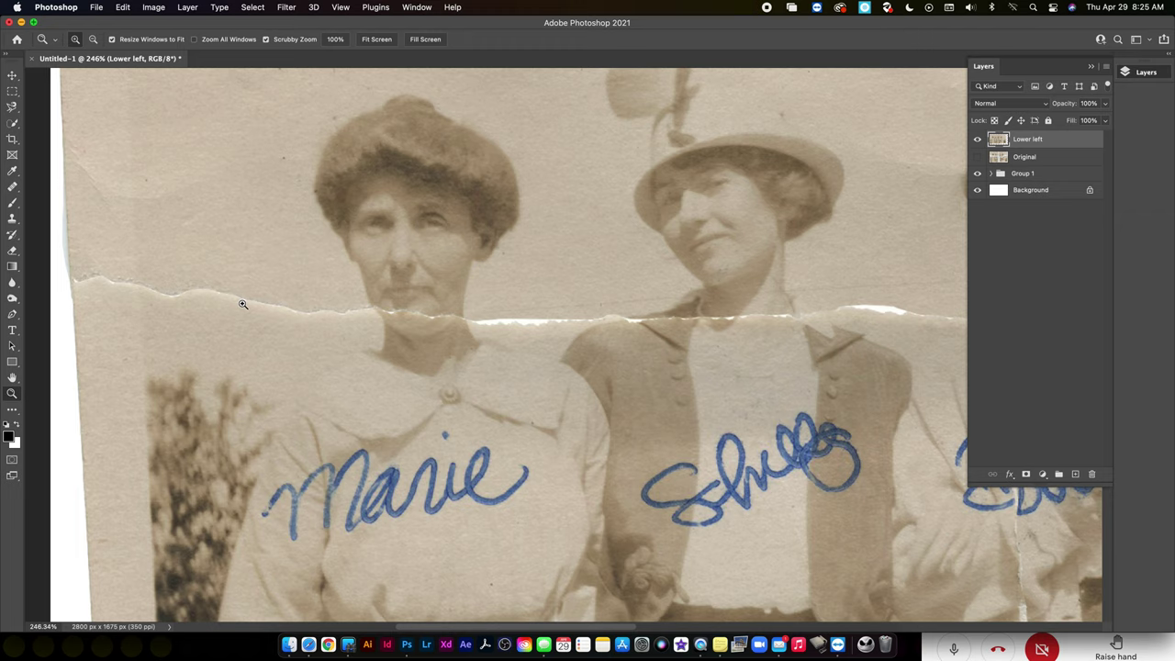
{"action": "left_click", "coordinate": [95, 6]}
{"action": "left_click", "coordinate": [125, 143]}
{"action": "type", "text": "Mr.BPhotorepai.psd"}
{"action": "key", "text": "Return"}
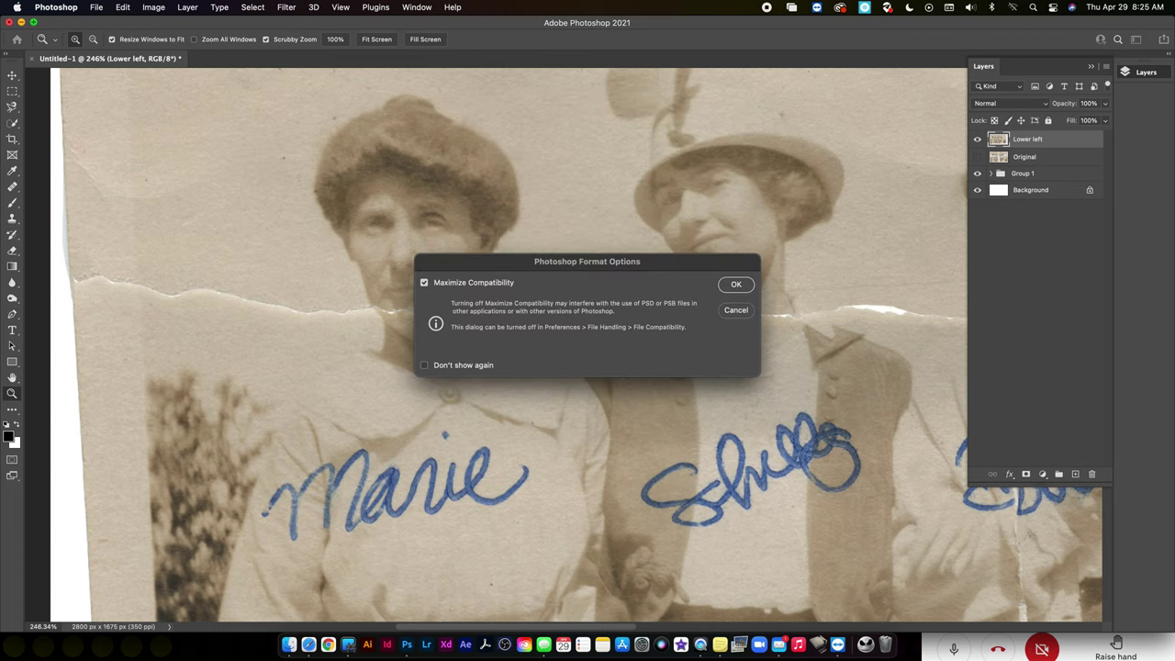
{"action": "key", "text": "Return"}
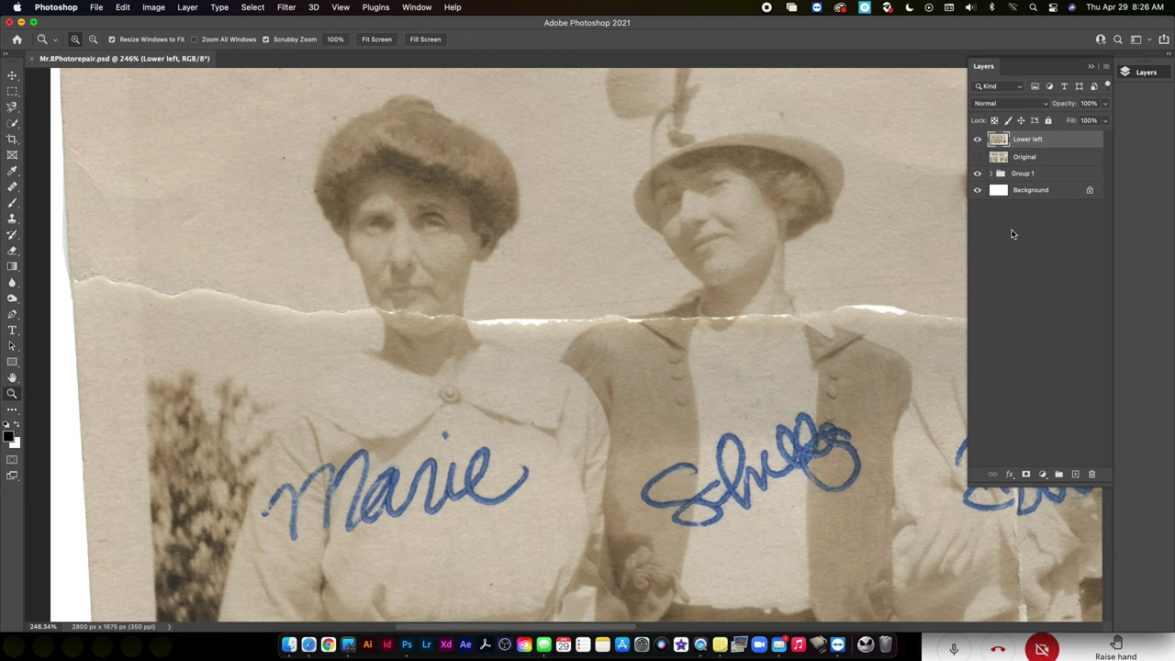
Pick the Clone Stamp tool and enlarge it, then swap to the Healing Brush tool
{"action": "scroll", "coordinate": [413, 328], "scroll_direction": "left", "scroll_amount": 3}
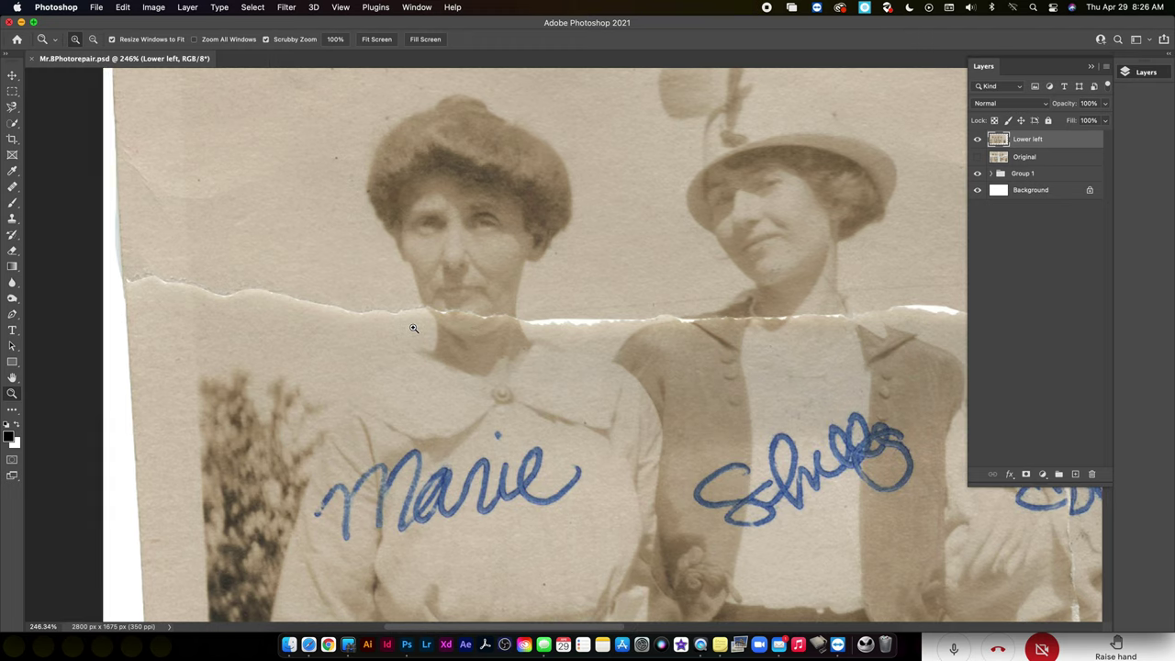
{"action": "scroll", "coordinate": [413, 327], "scroll_direction": "right", "scroll_amount": 2}
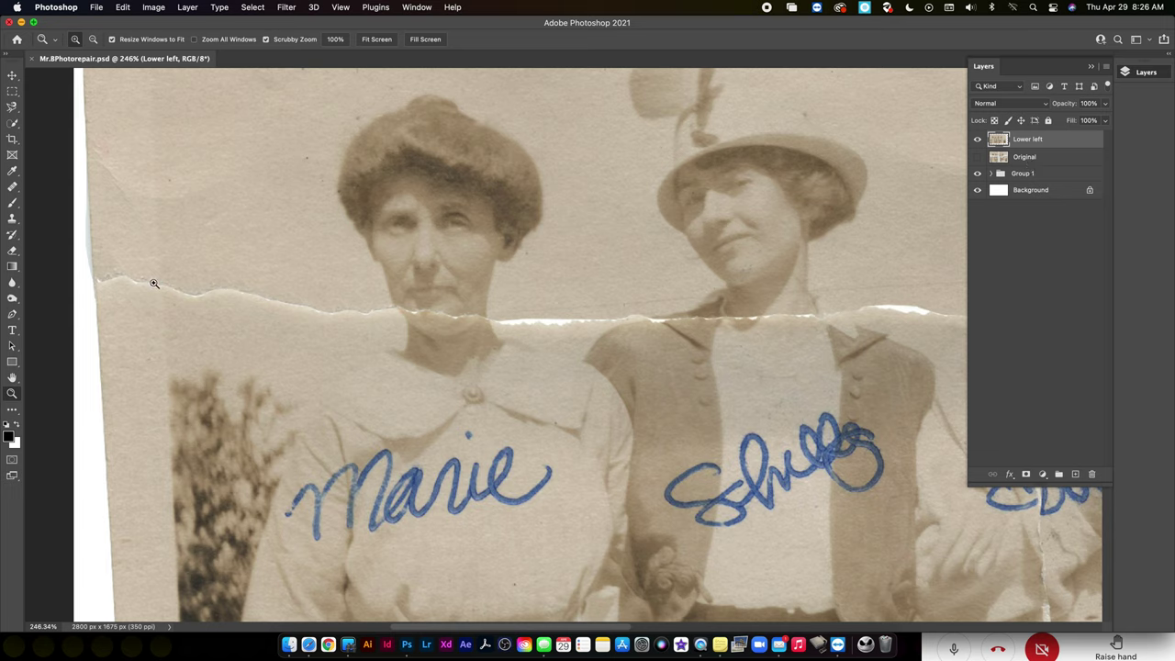
{"action": "left_click", "coordinate": [12, 218]}
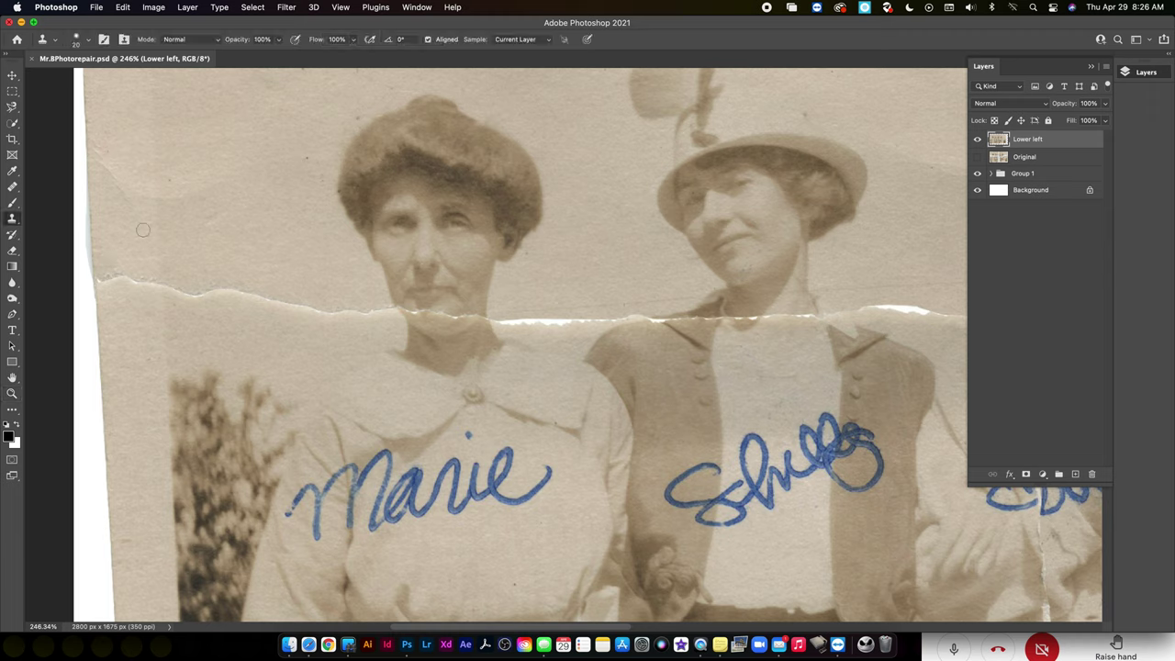
{"action": "key", "text": "bracketright"}
{"action": "key", "text": "bracketright"}
{"action": "key", "text": "bracketright"}
{"action": "key", "text": "bracketright"}
{"action": "key", "text": "bracketright"}
{"action": "right_click", "coordinate": [11, 221]}
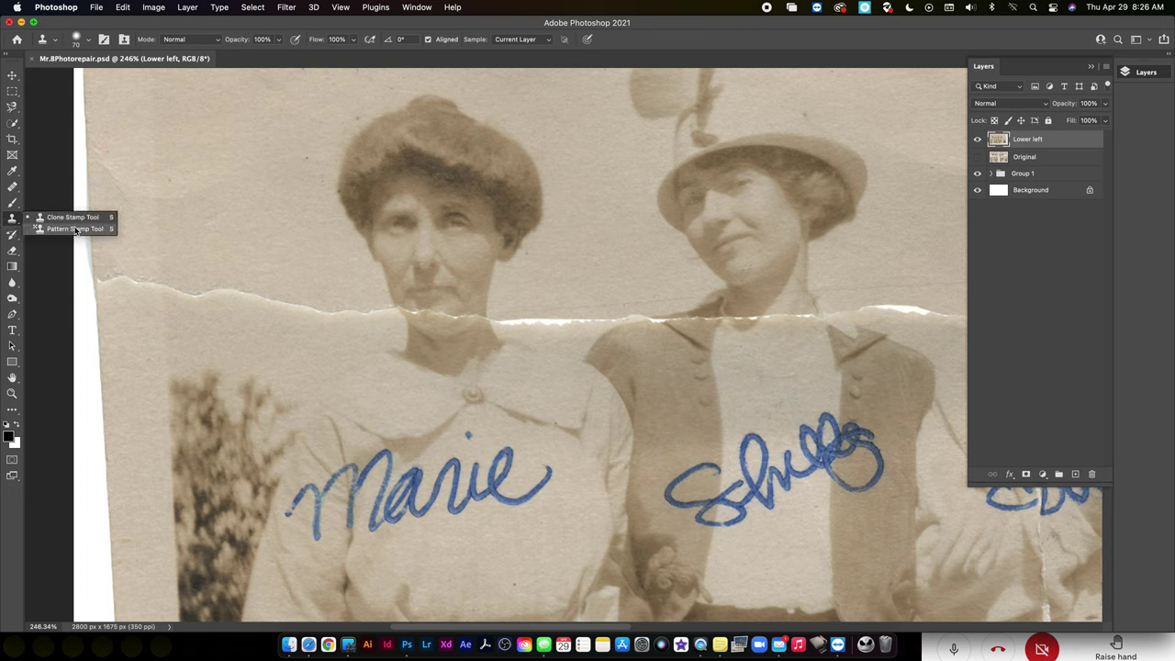
{"action": "left_click", "coordinate": [12, 187]}
{"action": "right_click", "coordinate": [12, 187]}
{"action": "left_click", "coordinate": [69, 199]}
Set the Healing Brush size to 46 px
{"action": "key", "text": "bracketleft"}
{"action": "key", "text": "bracketleft"}
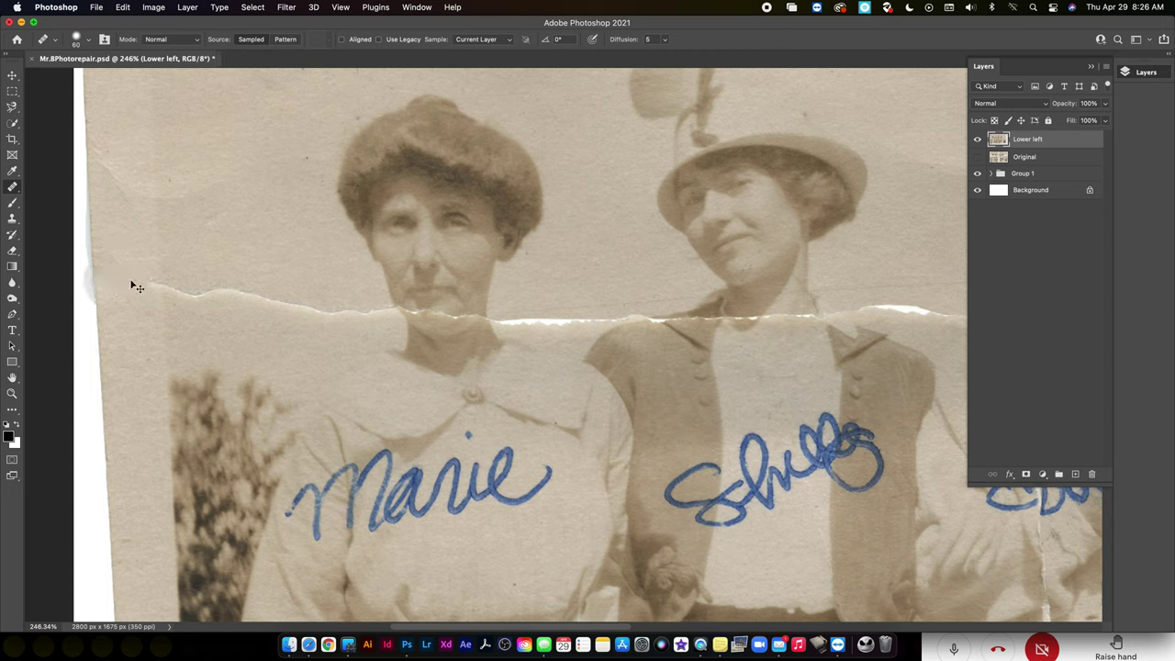
{"action": "left_click", "coordinate": [89, 39]}
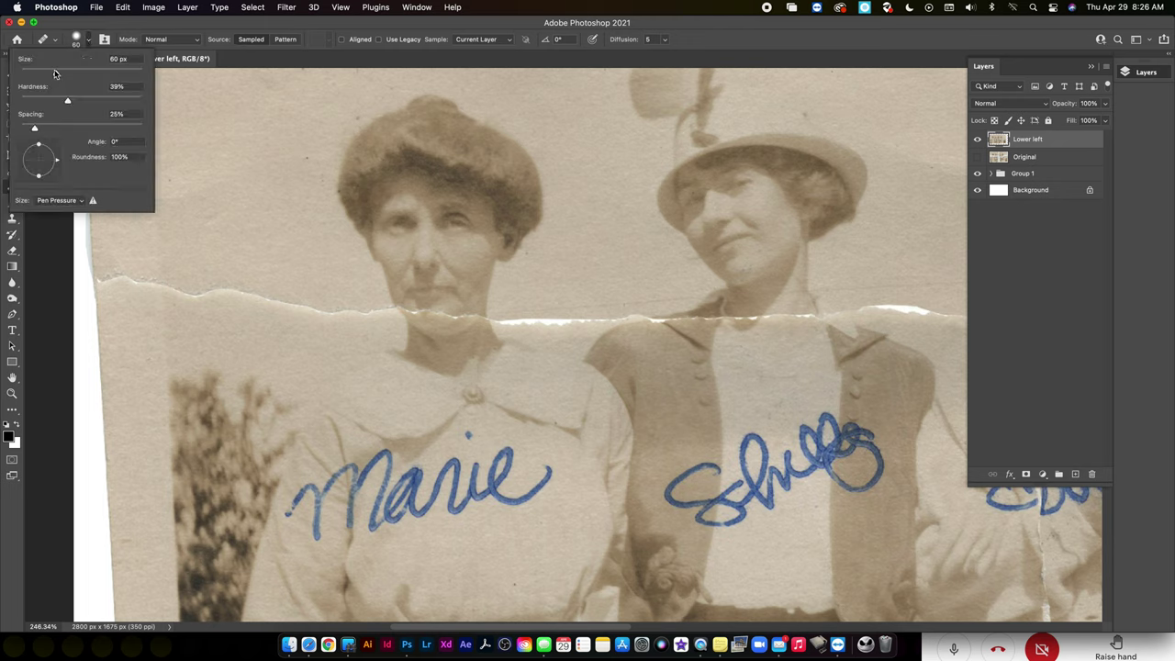
{"action": "left_click_drag", "start_coordinate": [57, 74], "coordinate": [48, 75]}
{"action": "left_click", "coordinate": [76, 33]}
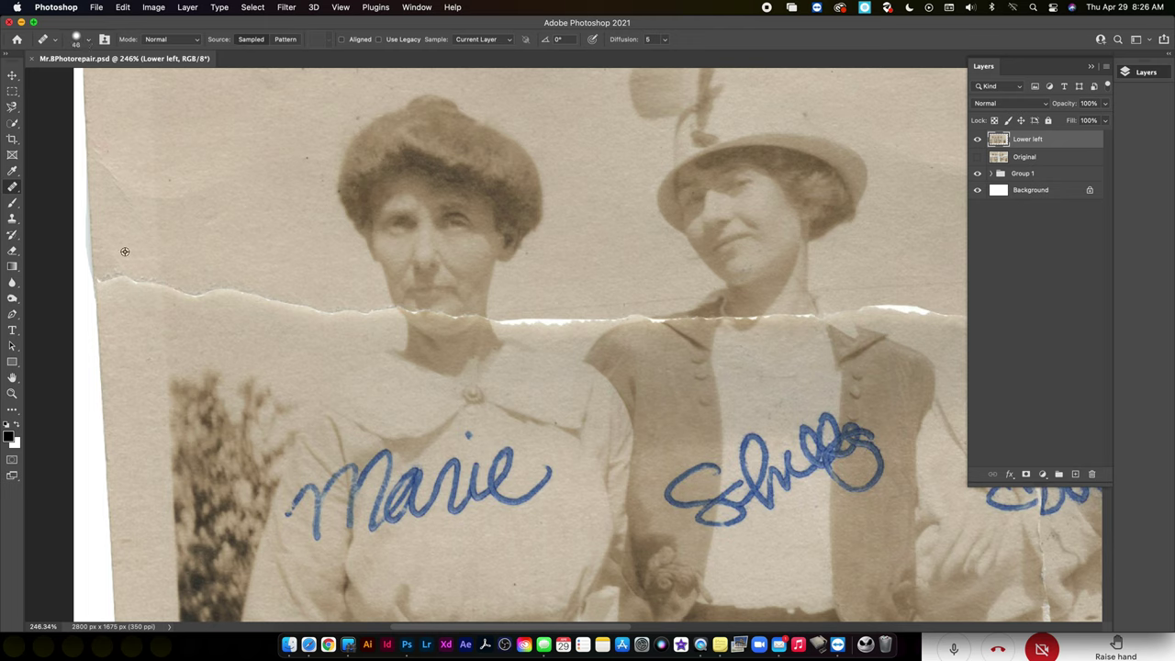
Heal the left end of the tear near the photo's left edge
{"action": "left_click_drag", "start_coordinate": [117, 277], "coordinate": [368, 313]}
{"action": "left_click", "coordinate": [275, 261], "text": "alt"}
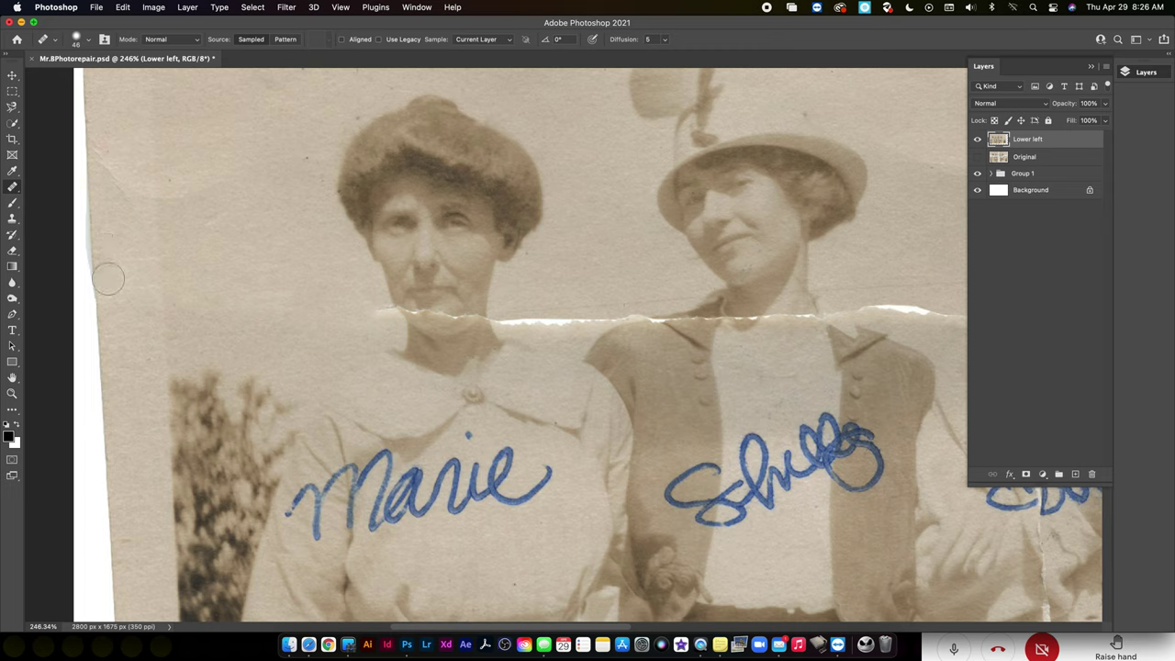
{"action": "left_click", "coordinate": [108, 278]}
Zoom closer and heal the white tear between the two left-hand women with a smaller brush
{"action": "key", "text": "super+plus"}
{"action": "key", "text": "super+plus"}
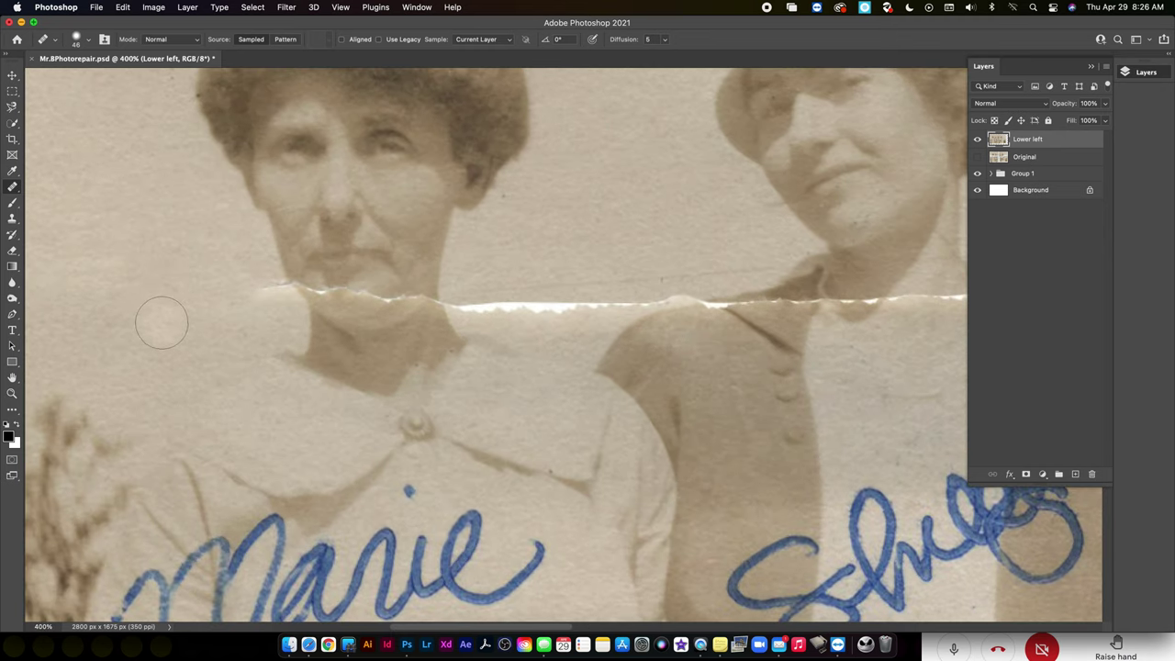
{"action": "left_click", "coordinate": [478, 264], "text": "alt"}
{"action": "left_click_drag", "start_coordinate": [456, 302], "coordinate": [614, 302]}
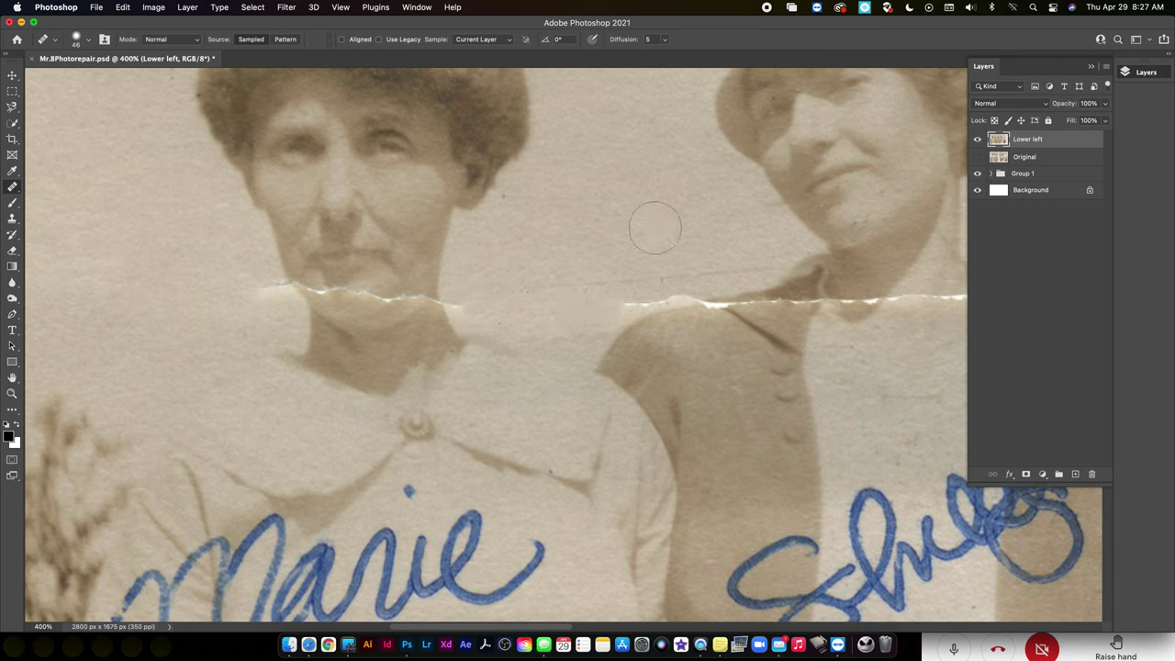
{"action": "key", "text": "bracketleft"}
{"action": "key", "text": "bracketleft"}
{"action": "key", "text": "bracketleft"}
{"action": "left_click", "coordinate": [626, 254], "text": "alt"}
{"action": "left_click_drag", "start_coordinate": [625, 303], "coordinate": [702, 296]}
Heal the remaining tear under the second woman's face through to its right end
{"action": "scroll", "coordinate": [757, 356], "scroll_direction": "right", "scroll_amount": 5}
{"action": "scroll", "coordinate": [758, 357], "scroll_direction": "right", "scroll_amount": 10}
{"action": "left_click", "coordinate": [603, 275], "text": "alt"}
{"action": "left_click_drag", "start_coordinate": [601, 295], "coordinate": [725, 282]}
{"action": "key", "text": "bracketright"}
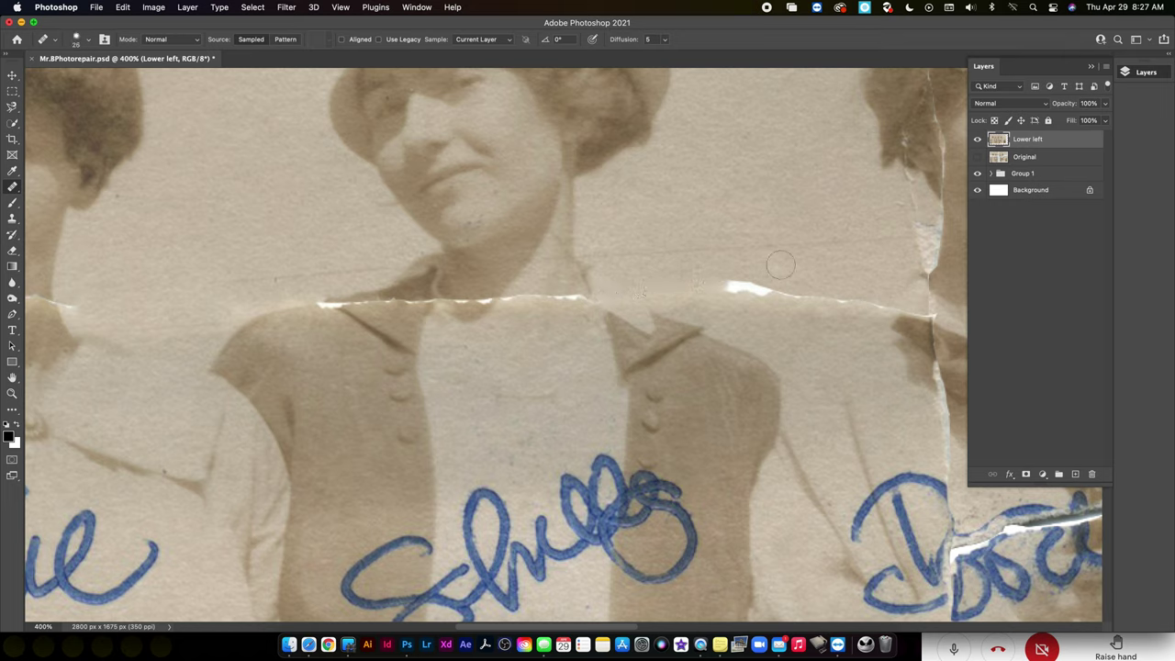
{"action": "left_click", "coordinate": [786, 265], "text": "alt"}
{"action": "left_click", "coordinate": [760, 289]}
{"action": "left_click_drag", "start_coordinate": [760, 290], "coordinate": [721, 287]}
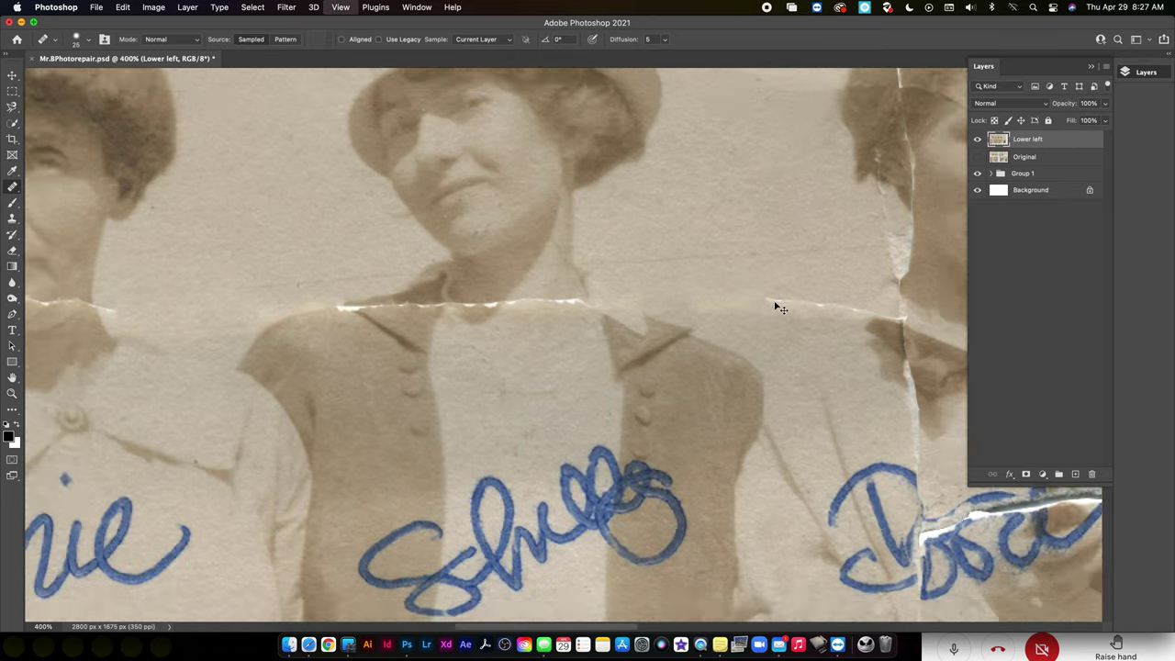
{"action": "key", "text": "super+0"}
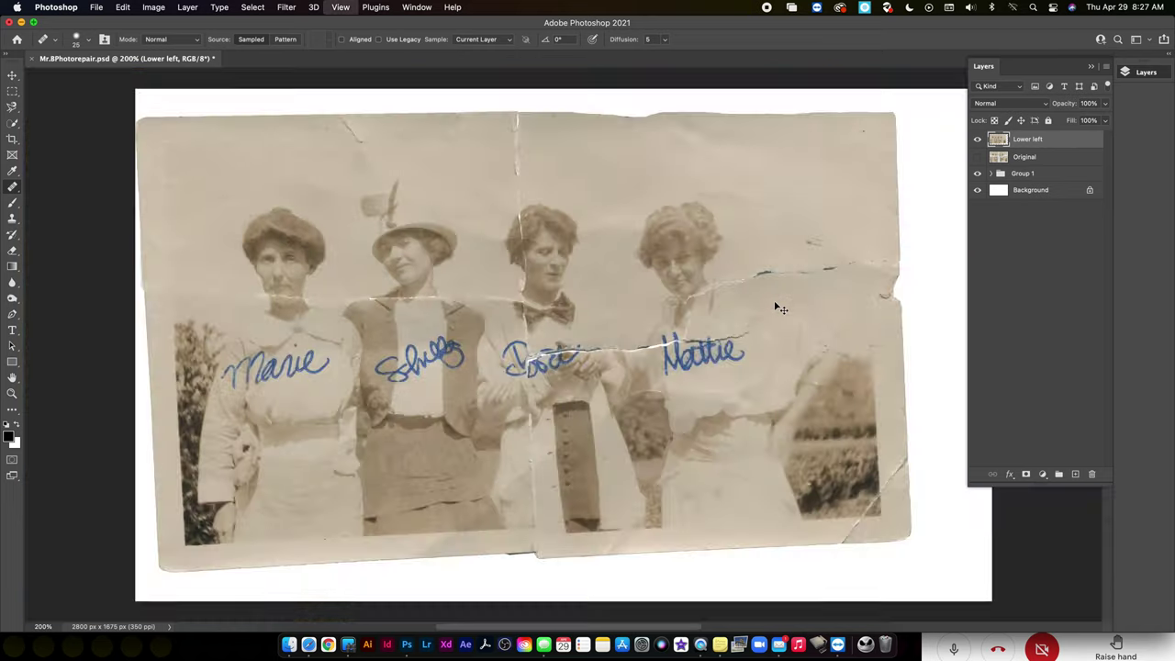
{"action": "key", "text": "super+1"}
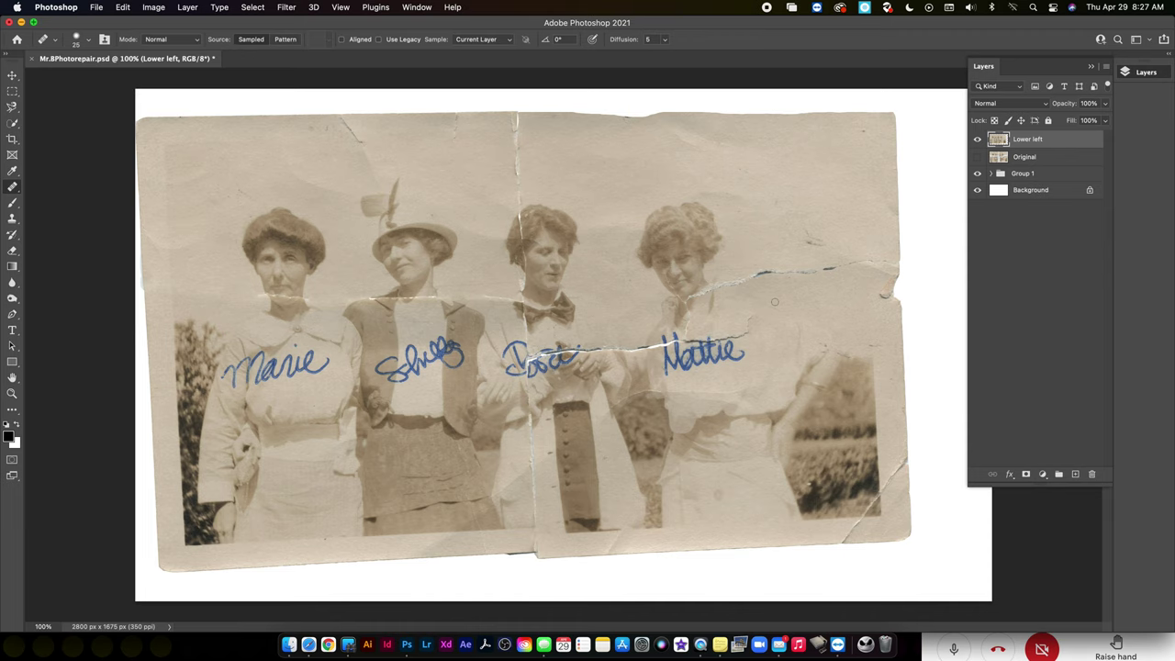
{"action": "key", "text": "super+equal"}
{"action": "key", "text": "super+equal"}
{"action": "scroll", "coordinate": [548, 145], "scroll_direction": "left", "scroll_amount": 5}
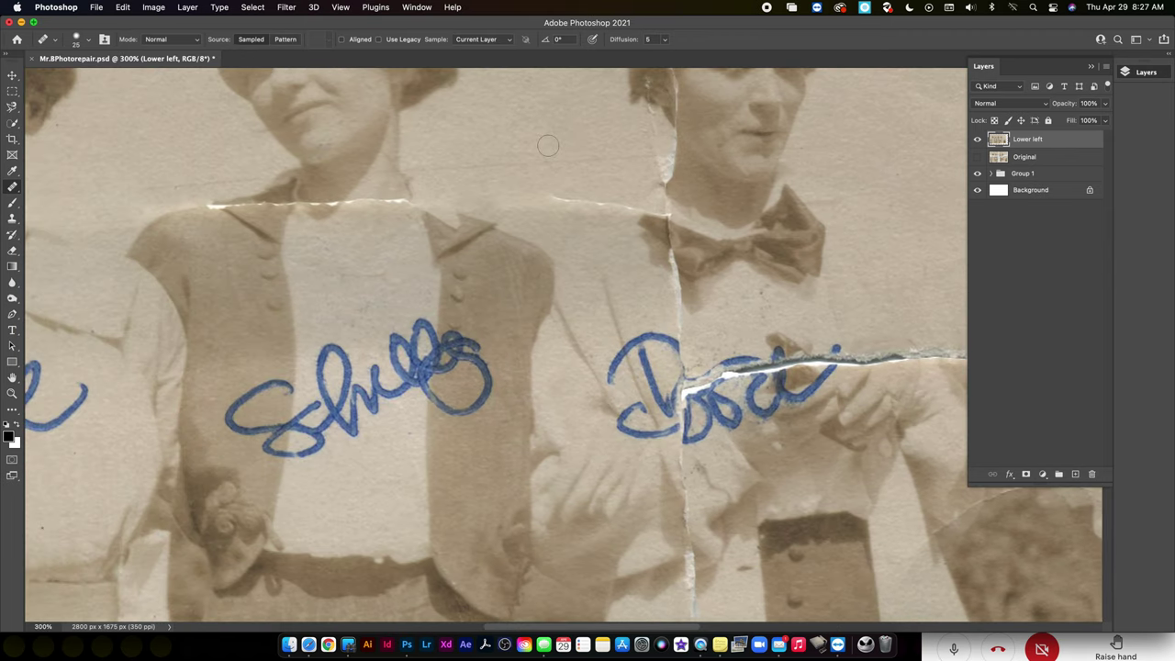
{"action": "scroll", "coordinate": [548, 145], "scroll_direction": "right", "scroll_amount": 10}
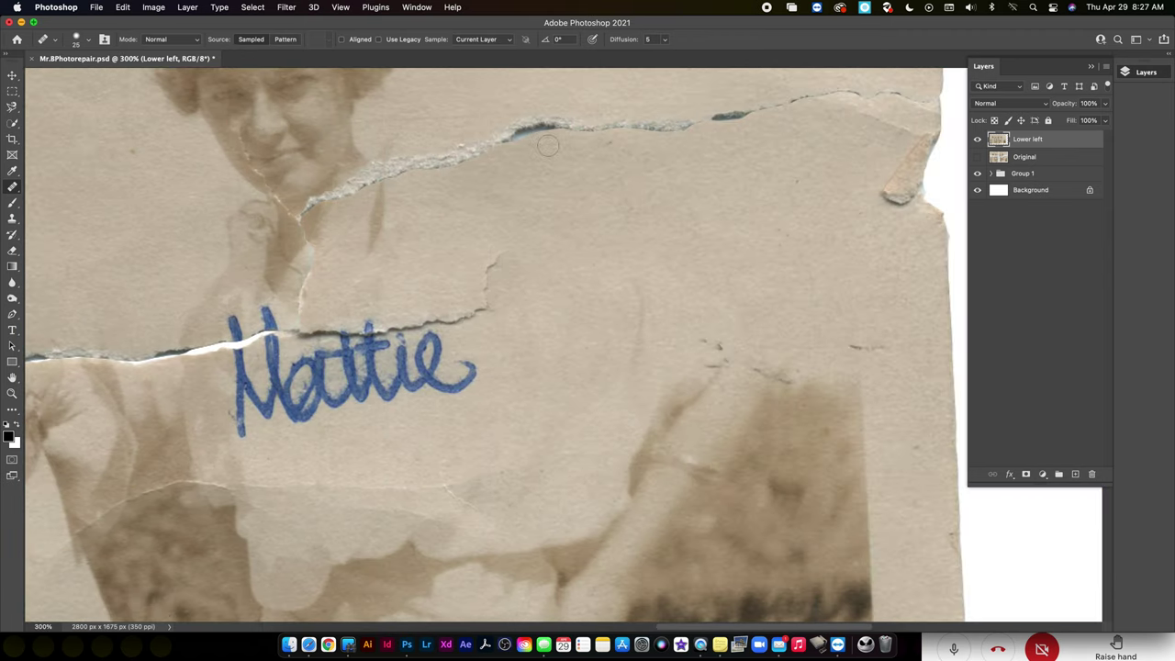
{"action": "scroll", "coordinate": [548, 145], "scroll_direction": "up", "scroll_amount": 3}
{"action": "scroll", "coordinate": [548, 145], "scroll_direction": "right", "scroll_amount": 3}
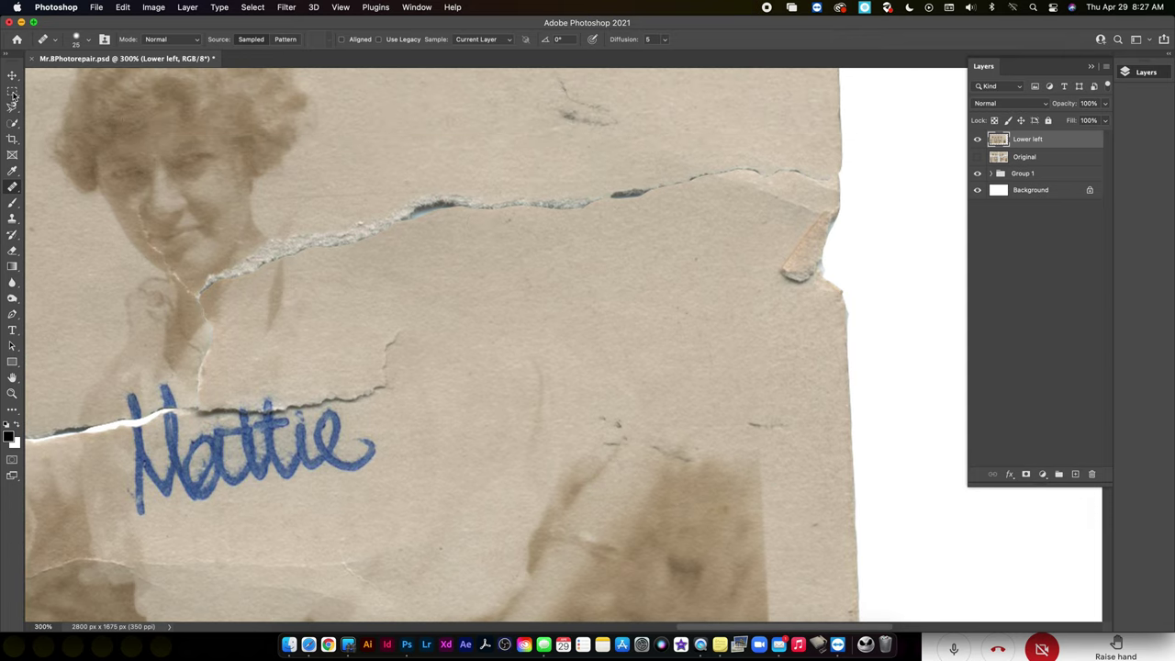
{"action": "left_click", "coordinate": [13, 106]}
Lasso the tear on the flap's upper edge and fill it with Content-Aware, then deselect
{"action": "left_click", "coordinate": [46, 104]}
{"action": "mouse_move", "coordinate": [528, 185]}
{"action": "left_mouse_down"}
{"action": "mouse_move", "coordinate": [407, 189]}
{"action": "mouse_move", "coordinate": [385, 220]}
{"action": "mouse_move", "coordinate": [570, 216]}
{"action": "mouse_move", "coordinate": [564, 186]}
{"action": "mouse_move", "coordinate": [531, 187]}
{"action": "left_mouse_up"}
{"action": "left_click", "coordinate": [122, 6]}
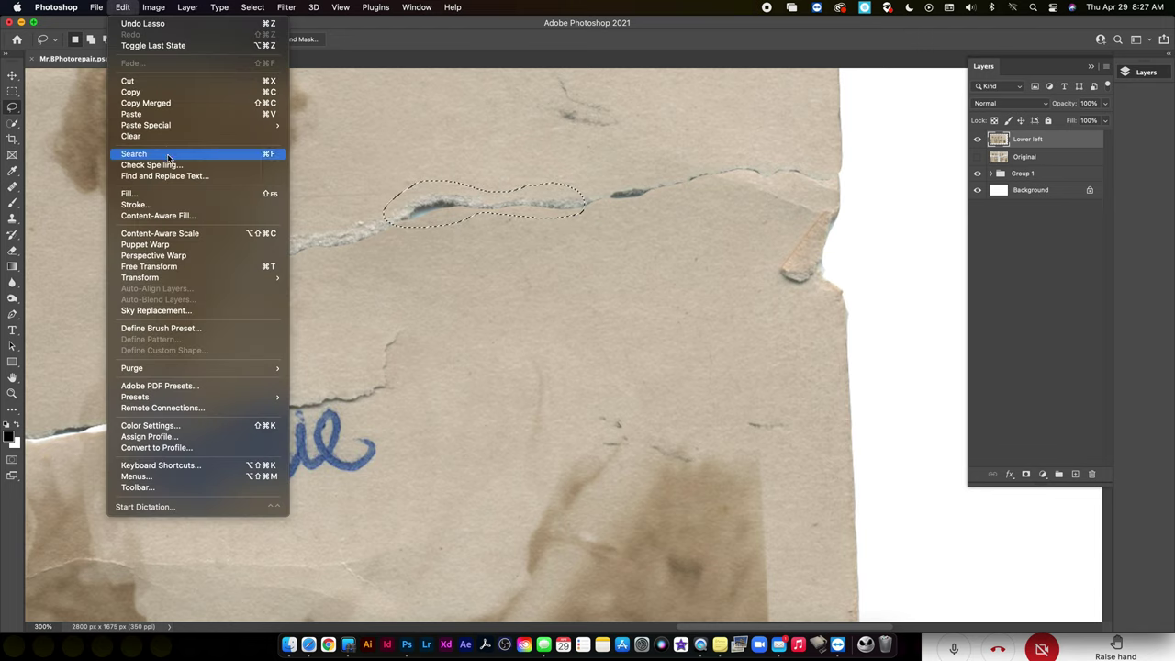
{"action": "left_click", "coordinate": [166, 192]}
{"action": "left_click", "coordinate": [785, 381]}
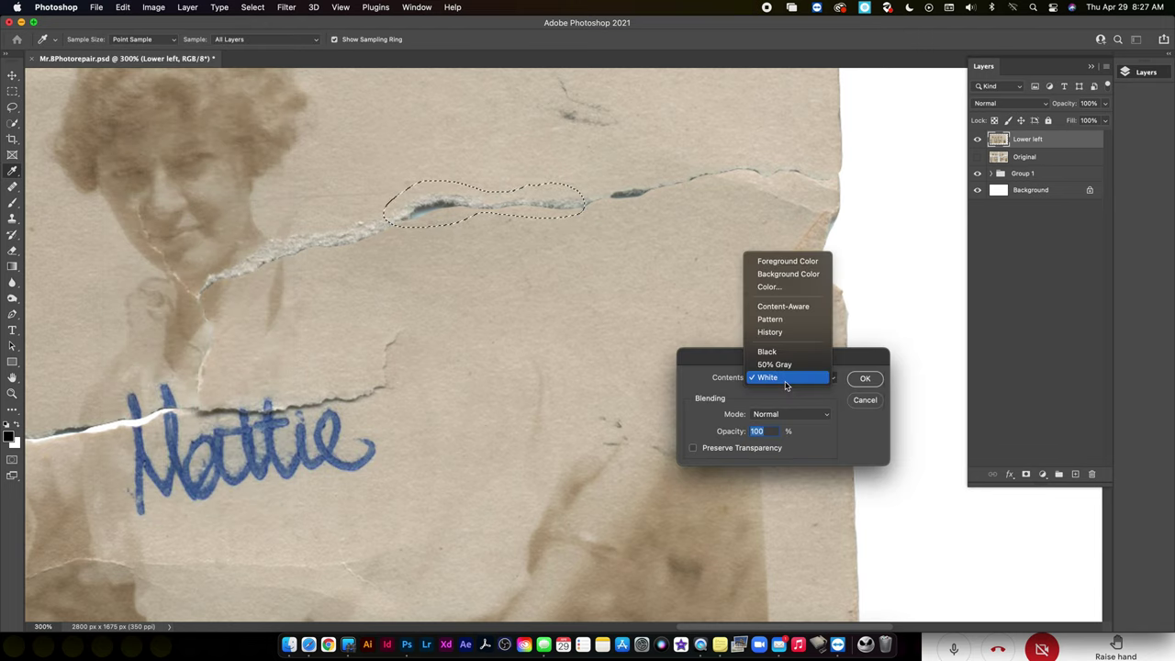
{"action": "left_click", "coordinate": [783, 306]}
{"action": "left_click", "coordinate": [865, 378]}
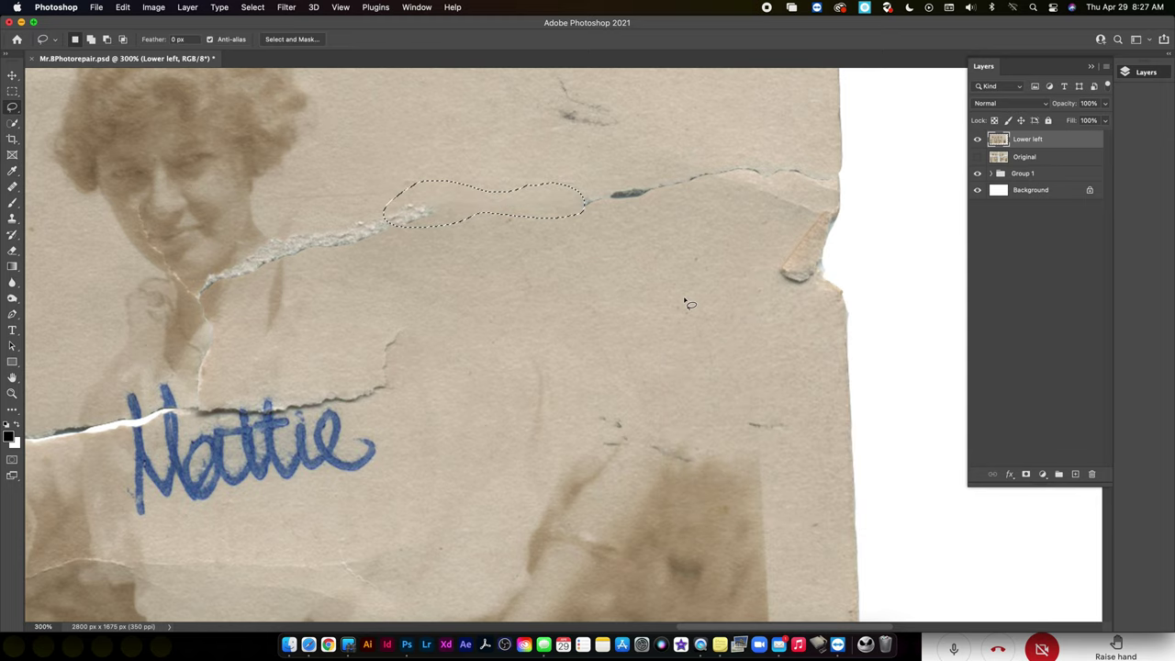
{"action": "key", "text": "super+d"}
Patch the remaining tear end with clean paper from below using the Patch tool
{"action": "left_click_drag", "start_coordinate": [480, 214], "coordinate": [474, 223]}
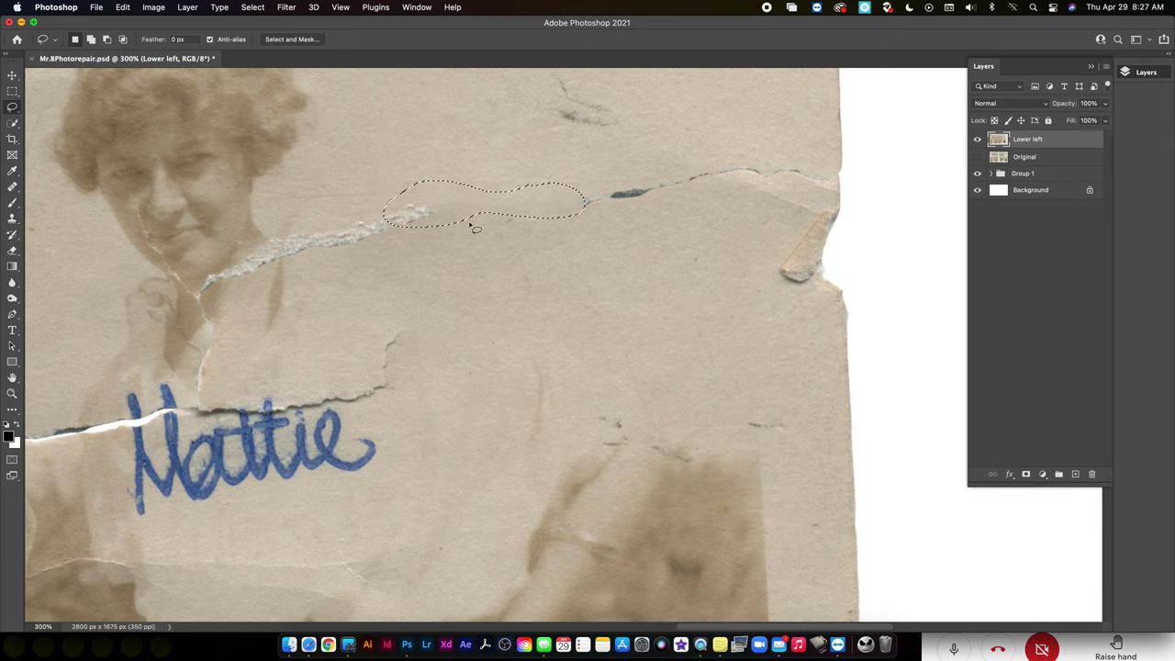
{"action": "left_click", "coordinate": [13, 187]}
{"action": "left_click", "coordinate": [55, 210]}
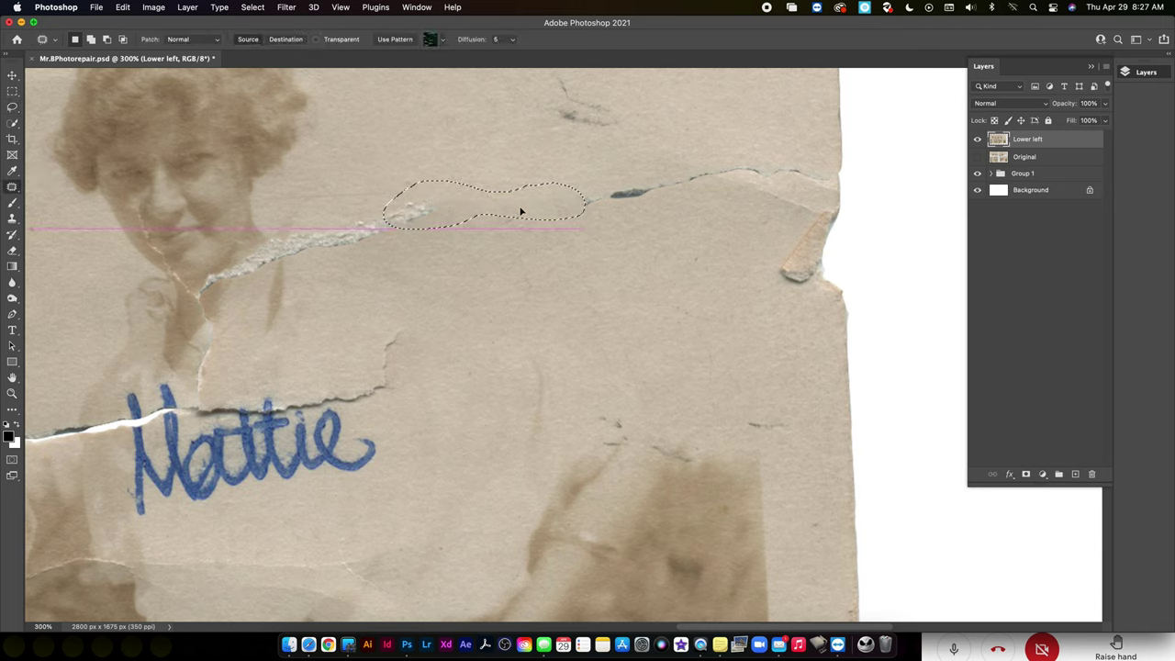
{"action": "left_click_drag", "start_coordinate": [521, 216], "coordinate": [532, 260]}
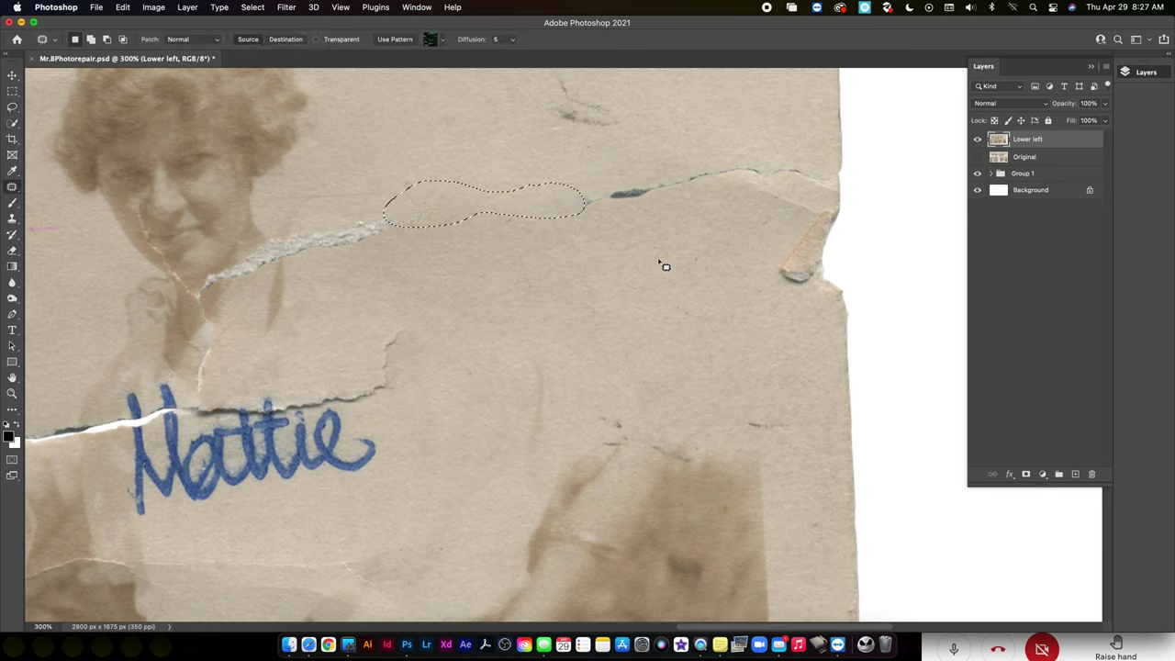
{"action": "key", "text": "super+d"}
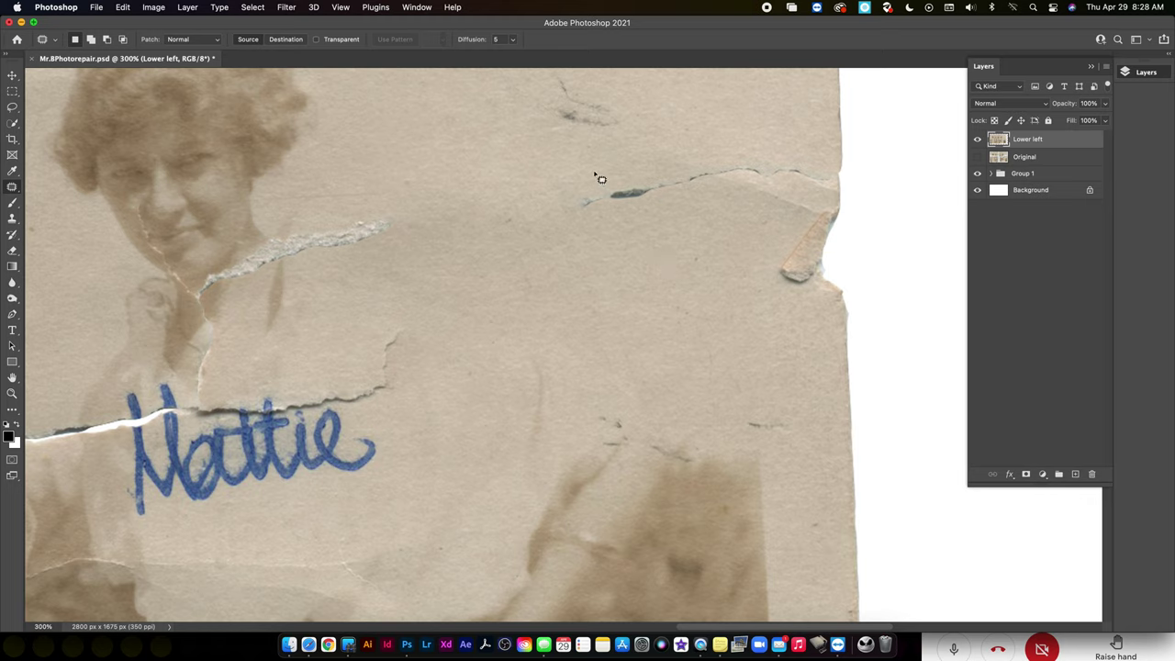
Patch the two dark cracks with clean paper, deselecting after each
{"action": "mouse_move", "coordinate": [595, 189]}
{"action": "left_mouse_down"}
{"action": "mouse_move", "coordinate": [577, 203]}
{"action": "mouse_move", "coordinate": [637, 204]}
{"action": "mouse_move", "coordinate": [682, 180]}
{"action": "mouse_move", "coordinate": [635, 231]}
{"action": "left_mouse_up"}
{"action": "key", "text": "super+d"}
{"action": "scroll", "coordinate": [715, 308], "scroll_direction": "left", "scroll_amount": 10}
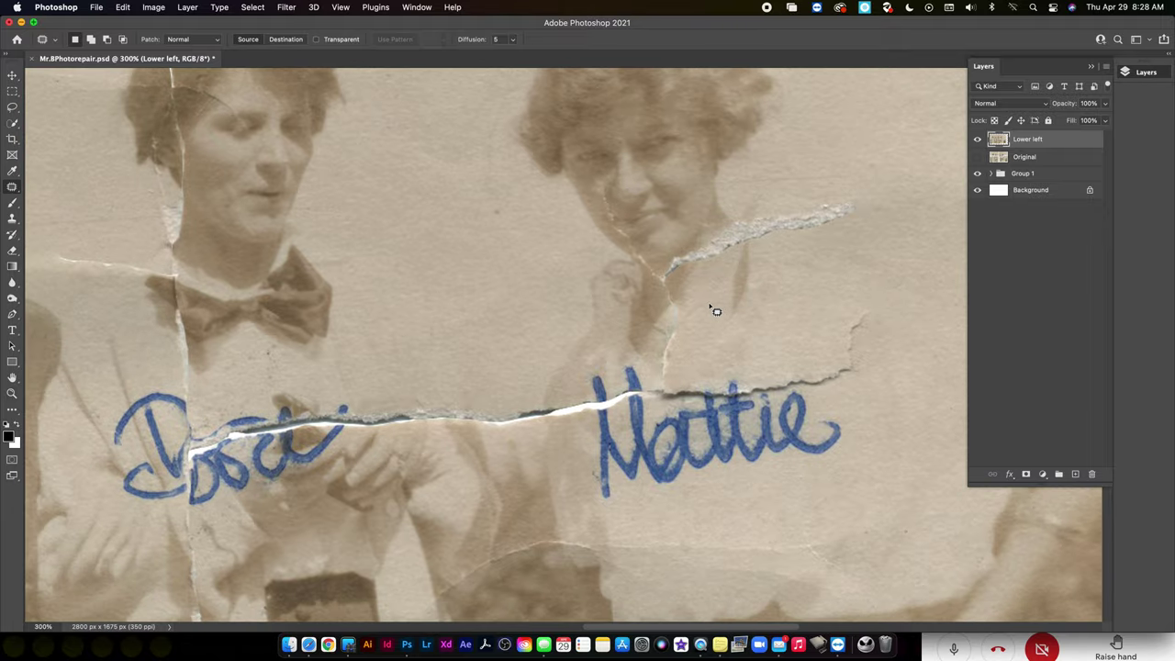
{"action": "scroll", "coordinate": [716, 310], "scroll_direction": "left", "scroll_amount": 10}
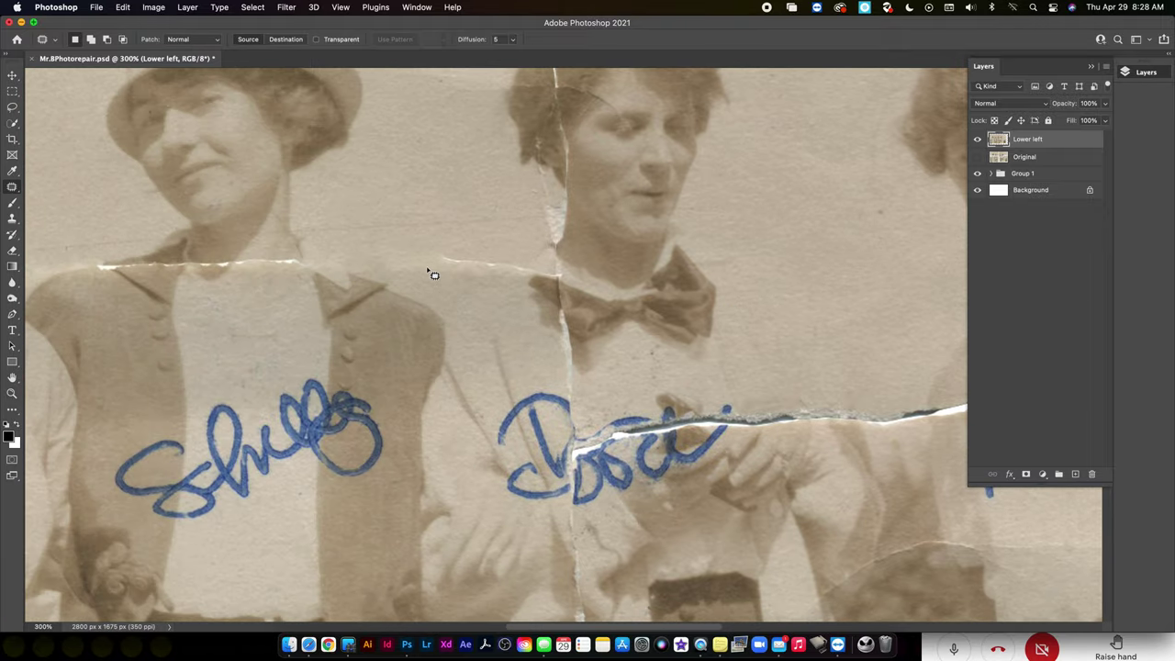
{"action": "mouse_move", "coordinate": [419, 274]}
{"action": "left_mouse_down"}
{"action": "mouse_move", "coordinate": [378, 256]}
{"action": "mouse_move", "coordinate": [453, 250]}
{"action": "mouse_move", "coordinate": [466, 271]}
{"action": "mouse_move", "coordinate": [416, 272]}
{"action": "mouse_move", "coordinate": [437, 193]}
{"action": "left_mouse_up"}
{"action": "key", "text": "ctrl+d"}
{"action": "left_click_drag", "start_coordinate": [695, 306], "coordinate": [414, 284]}
{"action": "left_click_drag", "start_coordinate": [730, 284], "coordinate": [573, 281]}
{"action": "scroll", "coordinate": [619, 288], "scroll_direction": "down", "scroll_amount": 5}
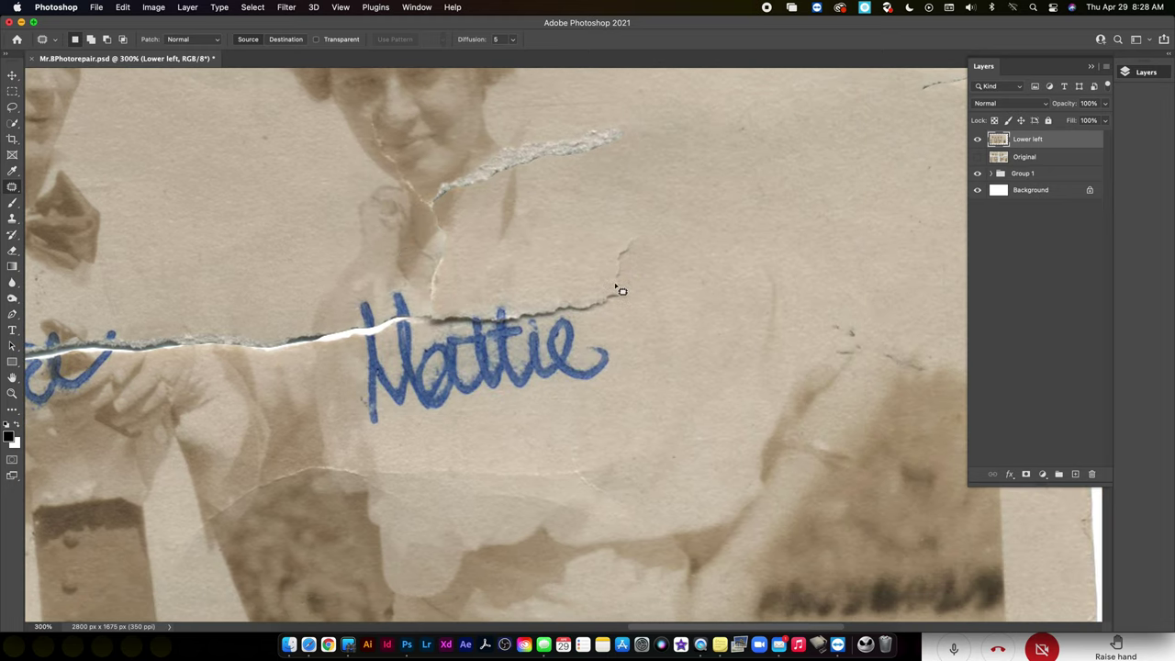
{"action": "scroll", "coordinate": [620, 290], "scroll_direction": "up", "scroll_amount": 2}
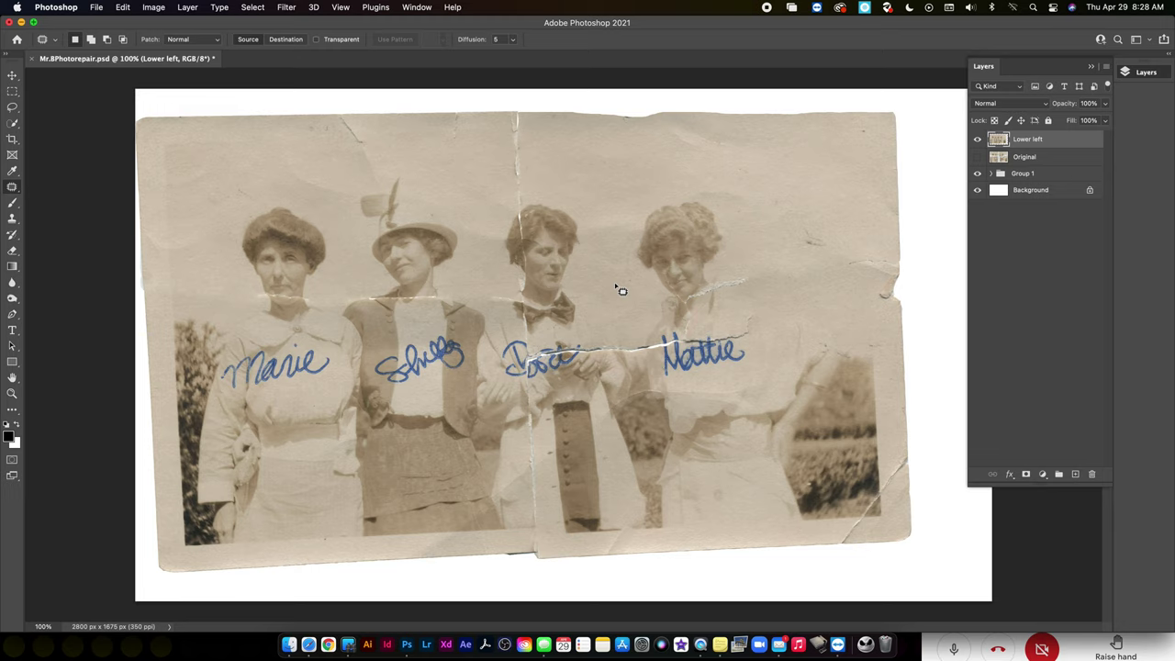
{"action": "left_click", "coordinate": [154, 9]}
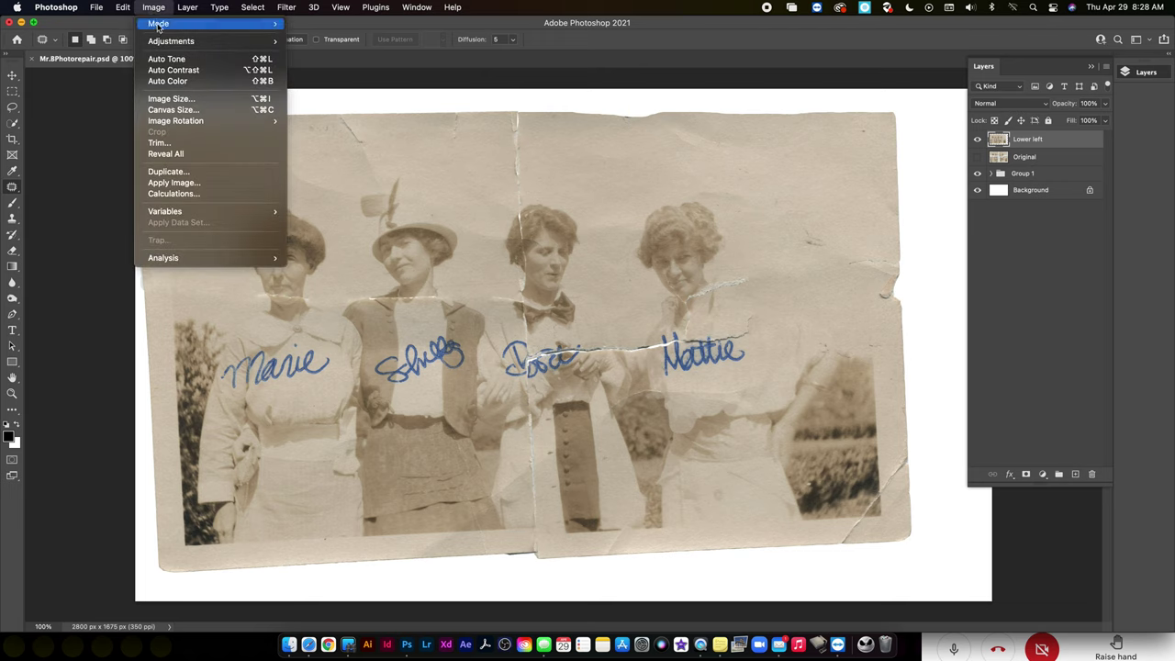
{"action": "mouse_move", "coordinate": [158, 25]}
{"action": "left_click", "coordinate": [316, 34]}
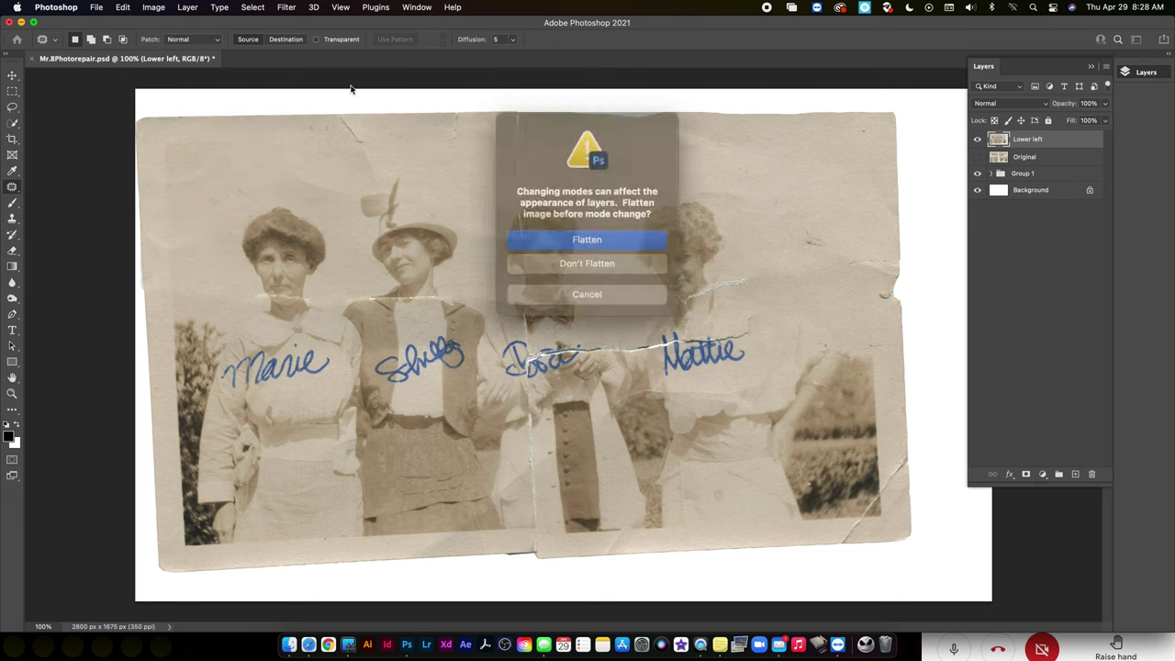
{"action": "left_click", "coordinate": [599, 260]}
{"action": "left_click", "coordinate": [587, 253]}
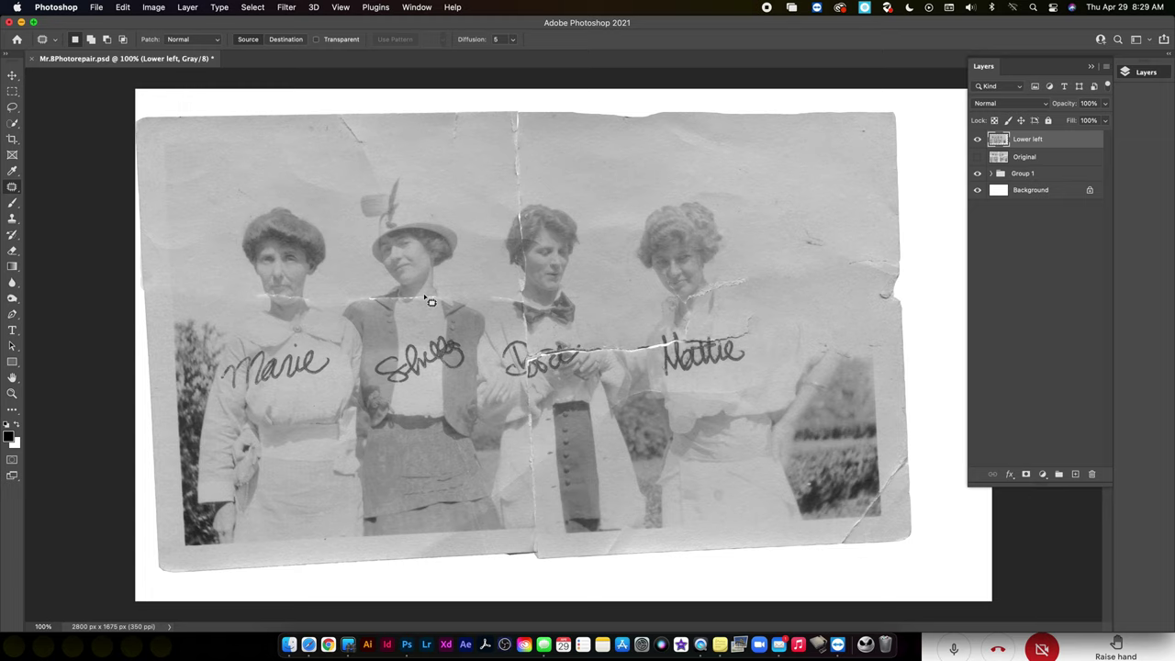
{"action": "left_click", "coordinate": [122, 7]}
{"action": "mouse_move", "coordinate": [153, 7]}
{"action": "mouse_move", "coordinate": [165, 41]}
{"action": "left_click", "coordinate": [332, 41]}
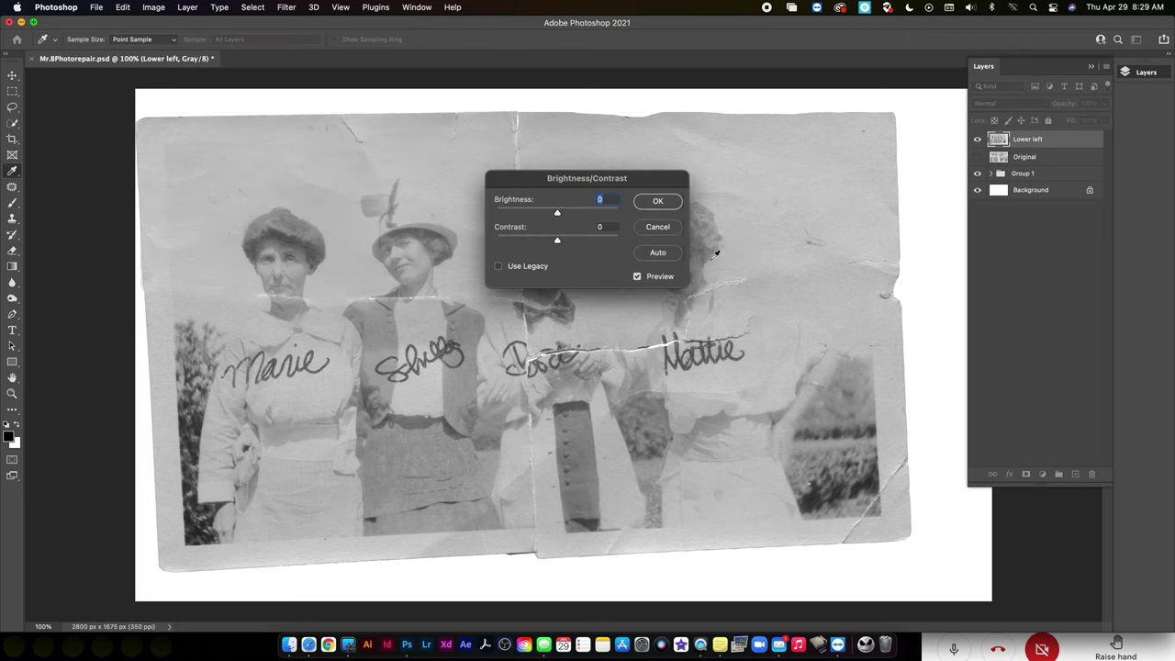
{"action": "left_click_drag", "start_coordinate": [556, 212], "coordinate": [579, 240]}
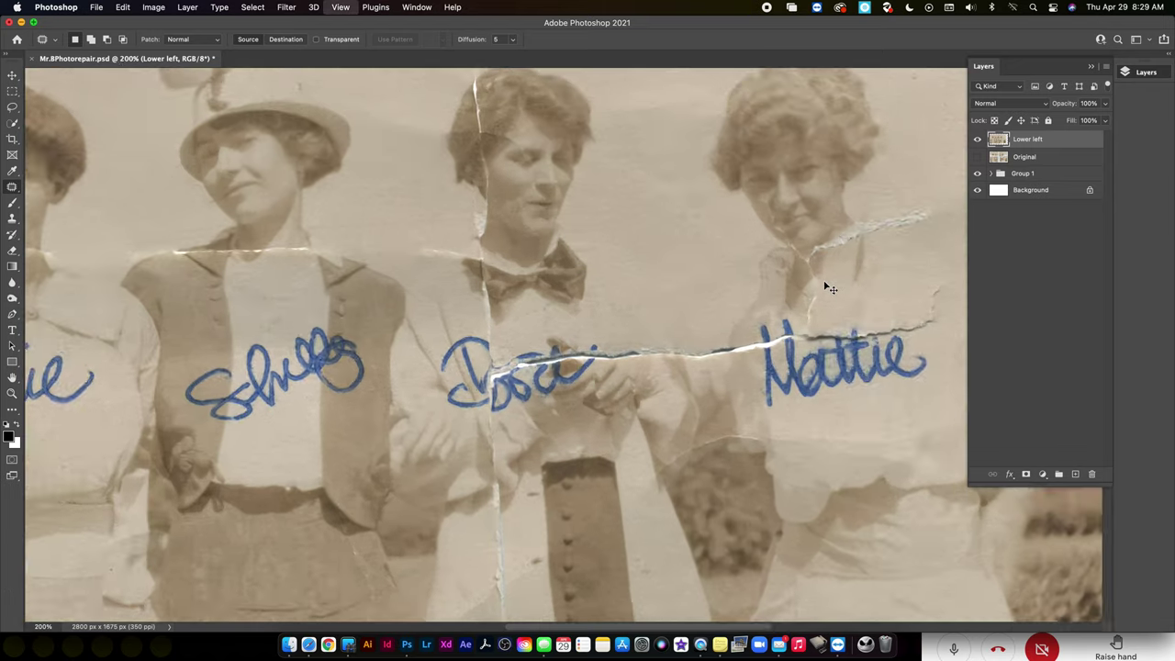
At 300% zoom, patch the ink mark near the torn right edge with clean paper texture
{"action": "key", "text": "super+plus"}
{"action": "key", "text": "super+plus"}
{"action": "left_click_drag", "start_coordinate": [832, 225], "coordinate": [488, 321]}
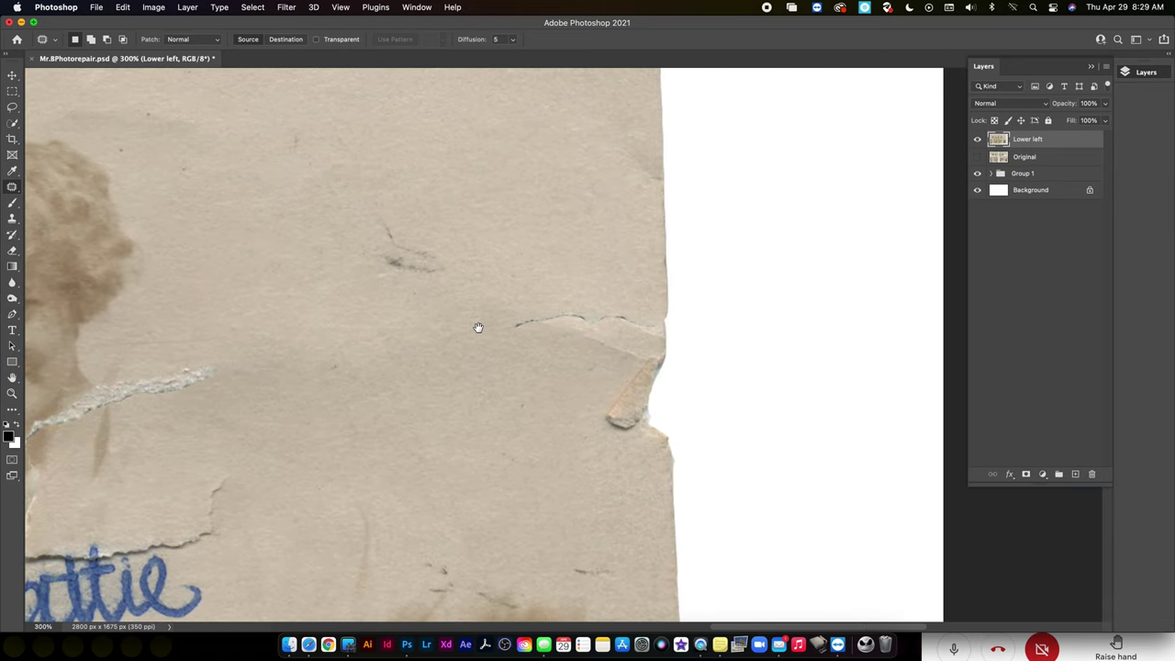
{"action": "left_click", "coordinate": [12, 109]}
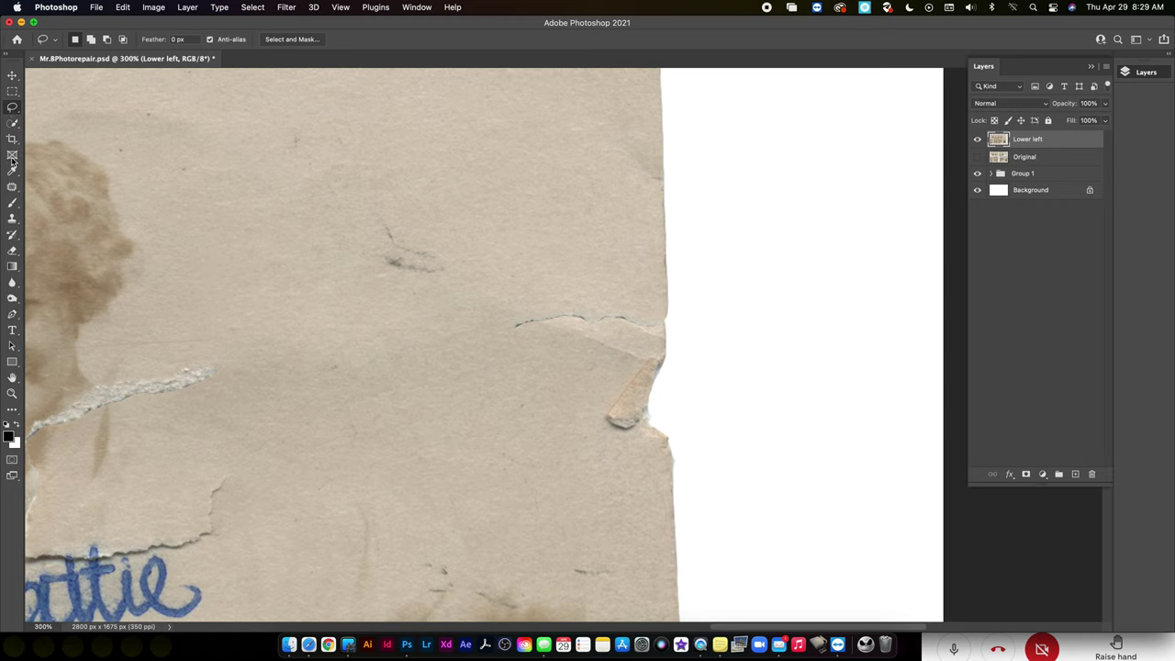
{"action": "left_click", "coordinate": [12, 186]}
{"action": "mouse_move", "coordinate": [441, 292]}
{"action": "left_mouse_down"}
{"action": "mouse_move", "coordinate": [358, 243]}
{"action": "mouse_move", "coordinate": [439, 224]}
{"action": "mouse_move", "coordinate": [433, 282]}
{"action": "mouse_move", "coordinate": [511, 154]}
{"action": "left_mouse_up"}
{"action": "key", "text": "super+d"}
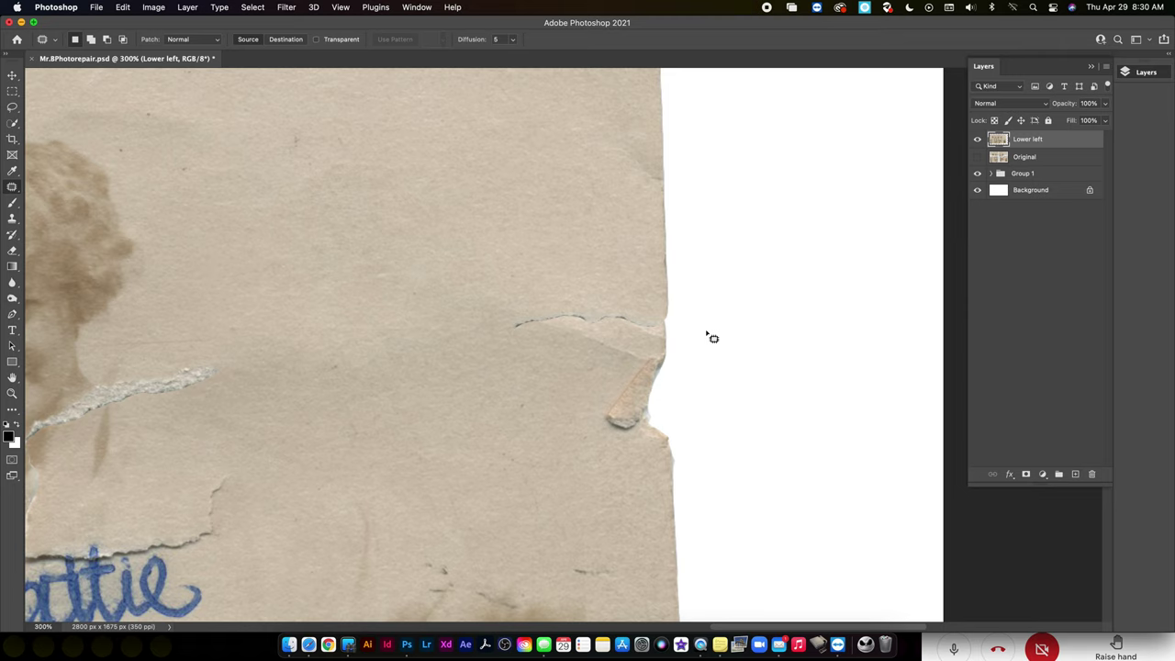
Zoom in on the right-most woman's face and switch to the Healing Brush at size 8
{"action": "scroll", "coordinate": [446, 317], "scroll_direction": "left", "scroll_amount": 10}
{"action": "scroll", "coordinate": [446, 318], "scroll_direction": "down", "scroll_amount": 3}
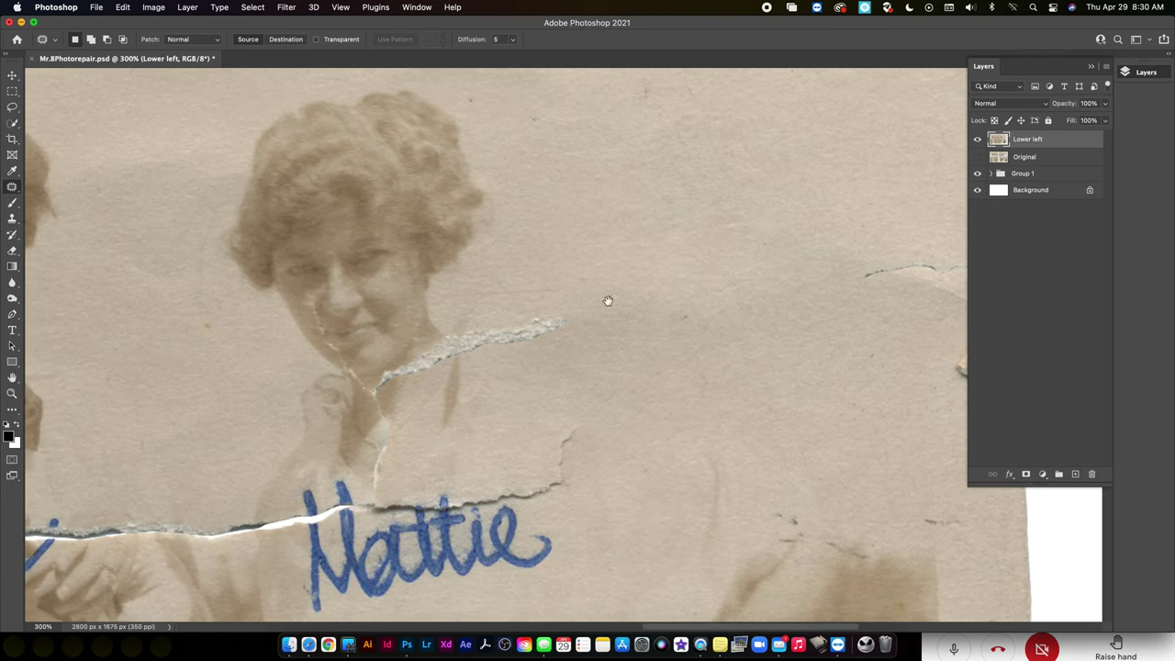
{"action": "scroll", "coordinate": [601, 227], "scroll_direction": "up", "scroll_amount": 5}
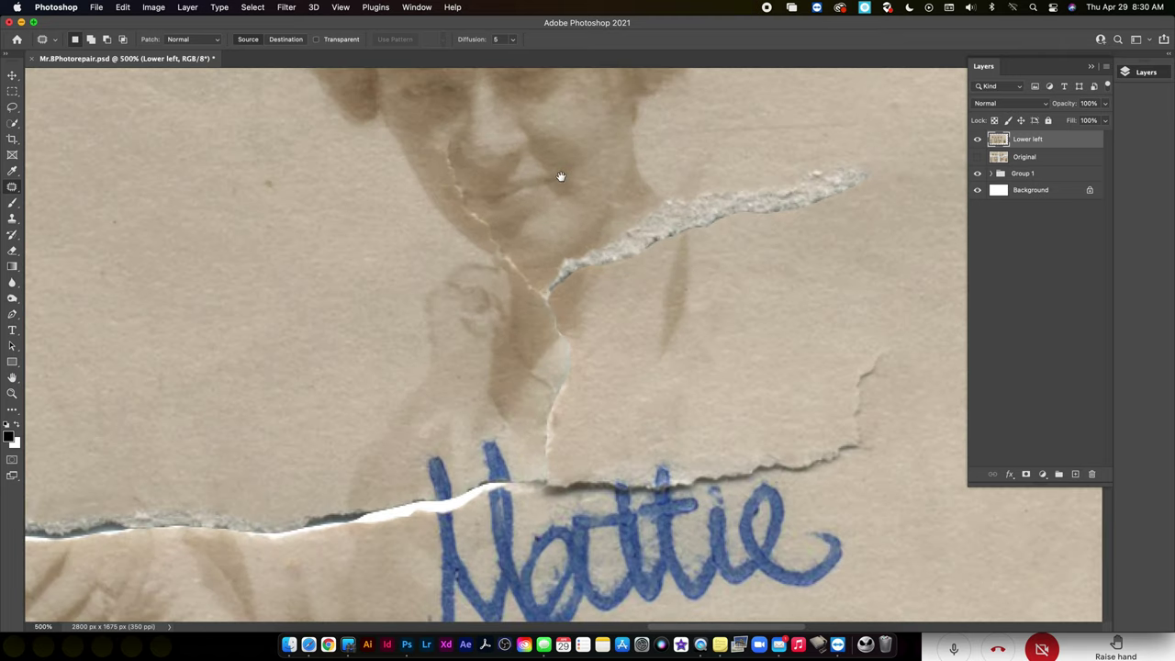
{"action": "scroll", "coordinate": [554, 280], "scroll_direction": "up", "scroll_amount": 3}
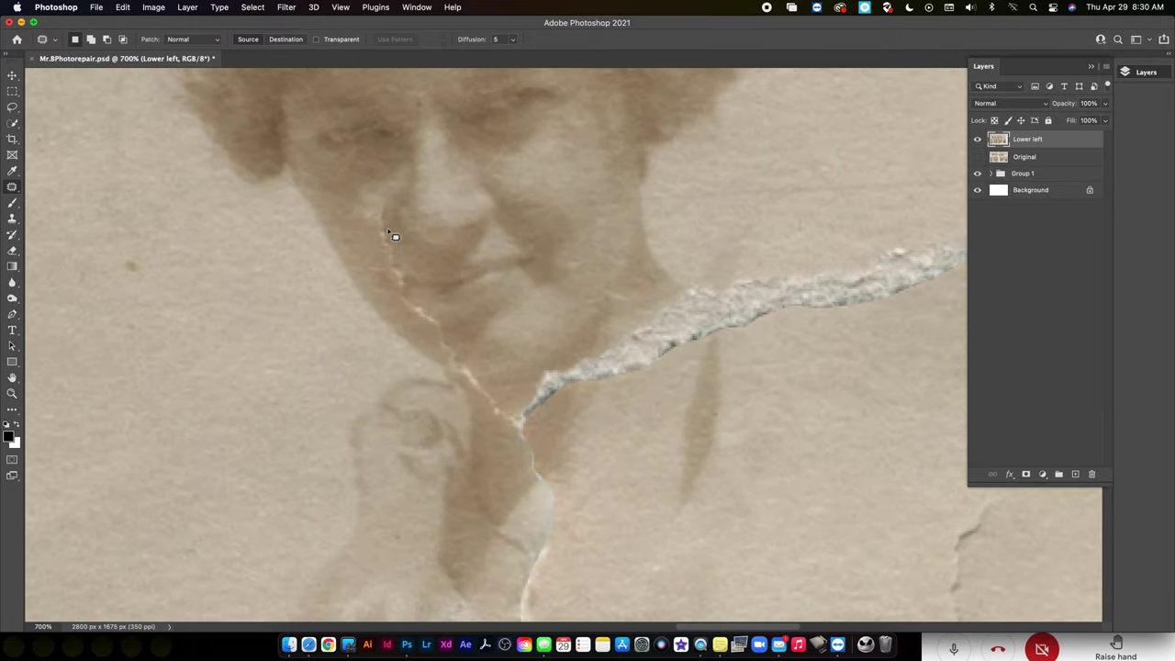
{"action": "left_click", "coordinate": [11, 223]}
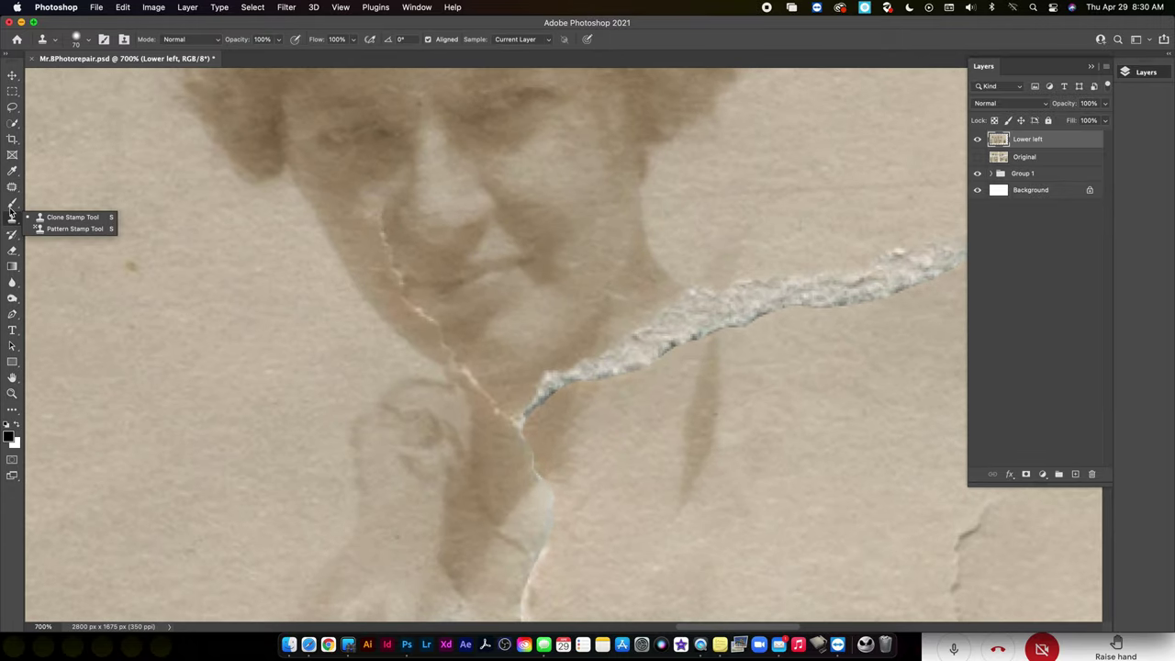
{"action": "right_click", "coordinate": [12, 188]}
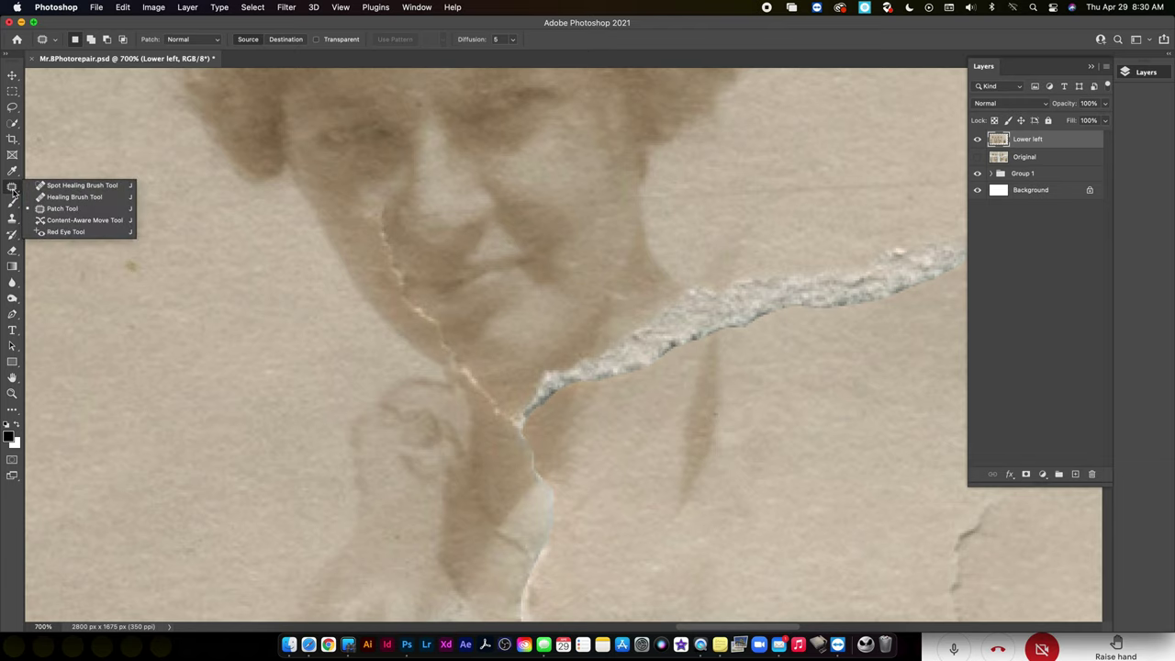
{"action": "left_click", "coordinate": [74, 197]}
{"action": "scroll", "coordinate": [410, 218], "scroll_direction": "down", "scroll_amount": 1}
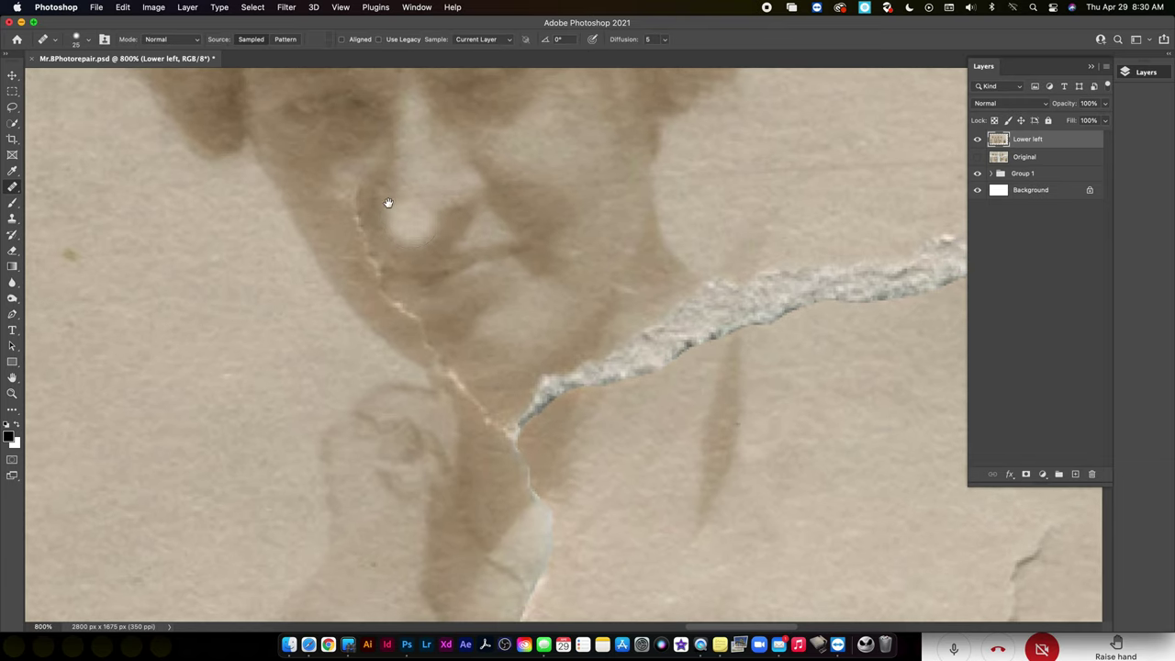
{"action": "scroll", "coordinate": [383, 196], "scroll_direction": "up", "scroll_amount": 1}
{"action": "key", "text": "bracketleft"}
{"action": "key", "text": "bracketleft"}
{"action": "key", "text": "bracketleft"}
{"action": "key", "text": "bracketleft"}
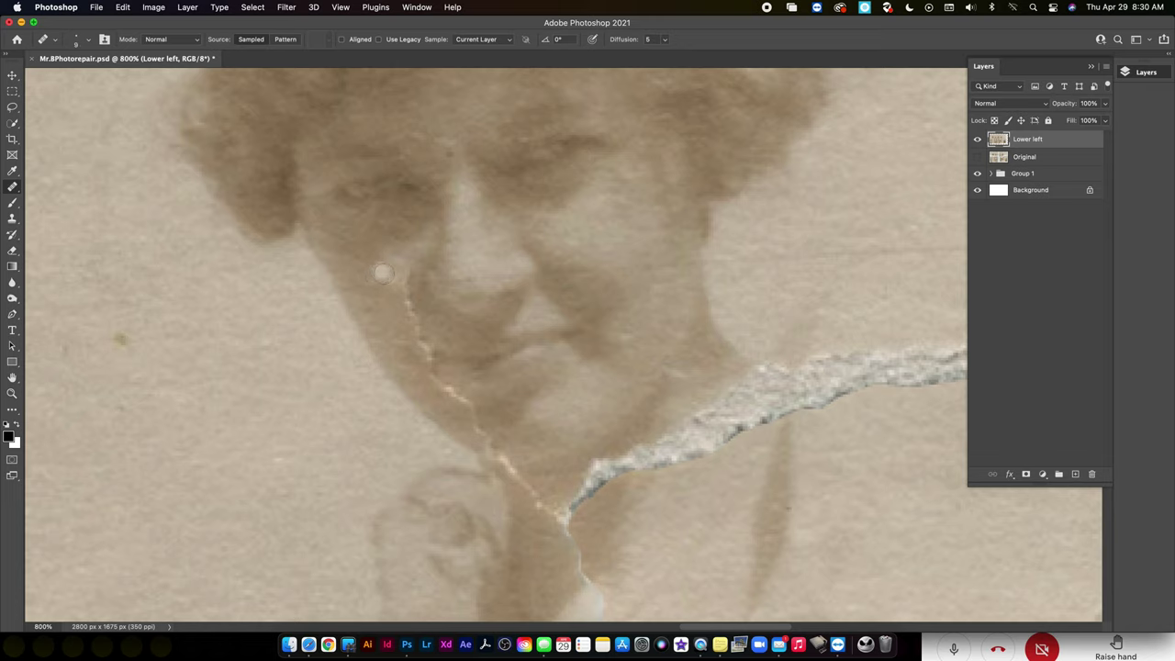
Sample clean skin beside the crack and heal it down the face, chin and below
{"action": "key", "text": "alt"}
{"action": "left_click", "coordinate": [405, 328], "text": "alt"}
{"action": "left_click_drag", "start_coordinate": [407, 312], "coordinate": [409, 326]}
{"action": "left_click", "coordinate": [422, 346]}
{"action": "left_click", "coordinate": [433, 356]}
{"action": "left_click_drag", "start_coordinate": [438, 382], "coordinate": [464, 399]}
{"action": "left_click", "coordinate": [479, 432]}
{"action": "mouse_move", "coordinate": [503, 460]}
{"action": "left_mouse_down"}
{"action": "mouse_move", "coordinate": [545, 470]}
{"action": "mouse_move", "coordinate": [536, 494]}
{"action": "left_mouse_up"}
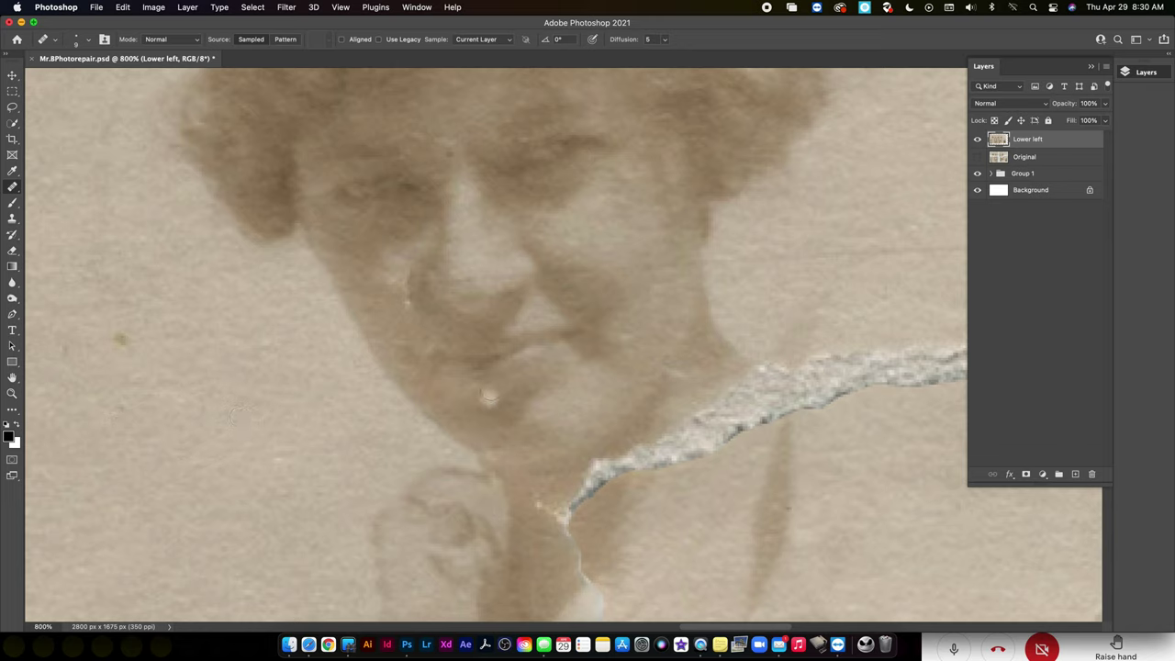
Resample and heal blemishes under the chin, background dust and a spot below the mouth, then zoom out to 200%
{"action": "left_click", "coordinate": [498, 411], "text": "alt"}
{"action": "left_click", "coordinate": [491, 452]}
{"action": "left_click", "coordinate": [507, 453]}
{"action": "left_click", "coordinate": [398, 312], "text": "alt"}
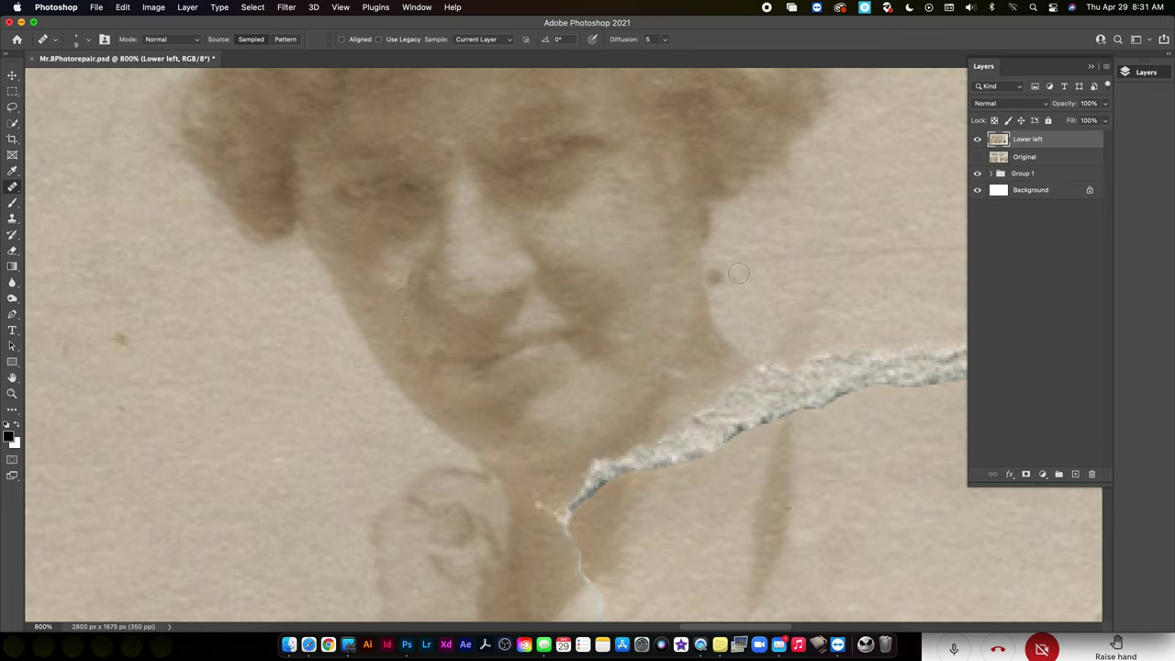
{"action": "left_click", "coordinate": [131, 302]}
{"action": "left_click", "coordinate": [624, 367]}
{"action": "key", "text": "super+minus"}
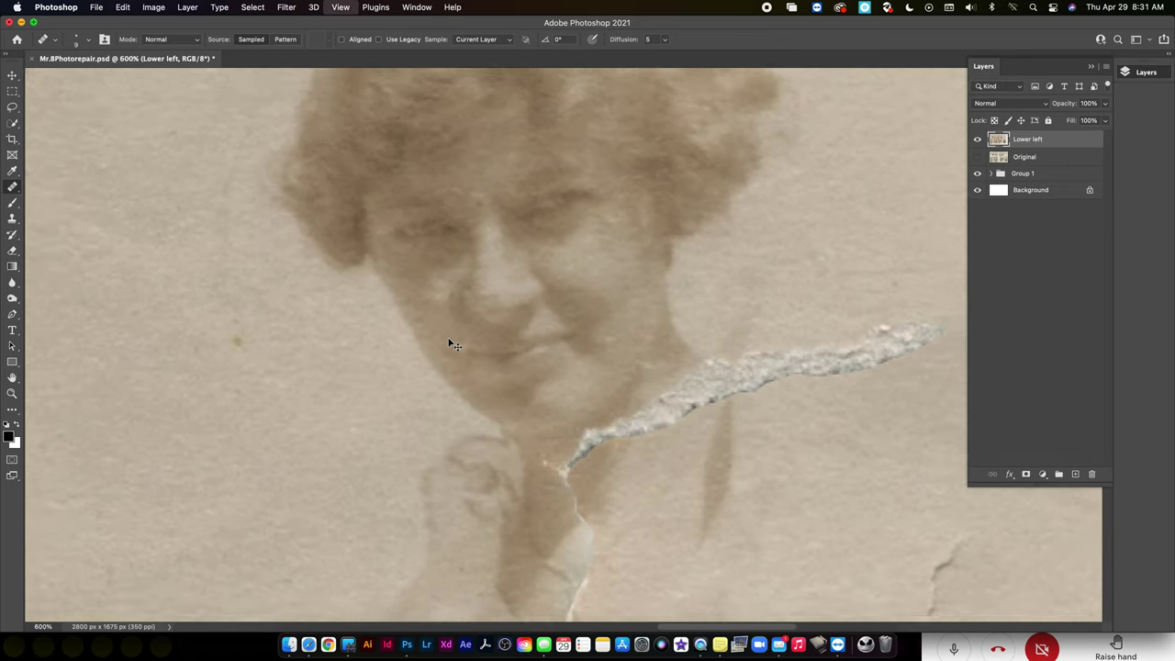
{"action": "key", "text": "super+minus"}
{"action": "key", "text": "super+minus"}
{"action": "key", "text": "super+minus"}
{"action": "key", "text": "super+minus"}
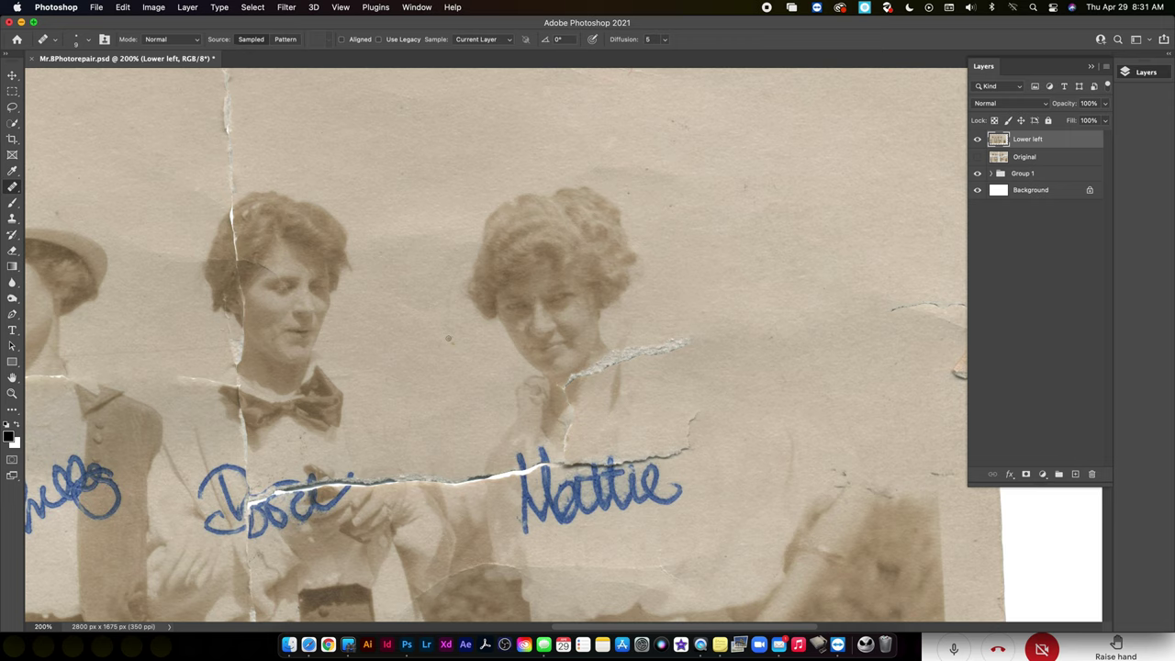
Bring the tear below the face into view and add a new layer named 'repair'
{"action": "scroll", "coordinate": [448, 339], "scroll_direction": "up", "scroll_amount": 2}
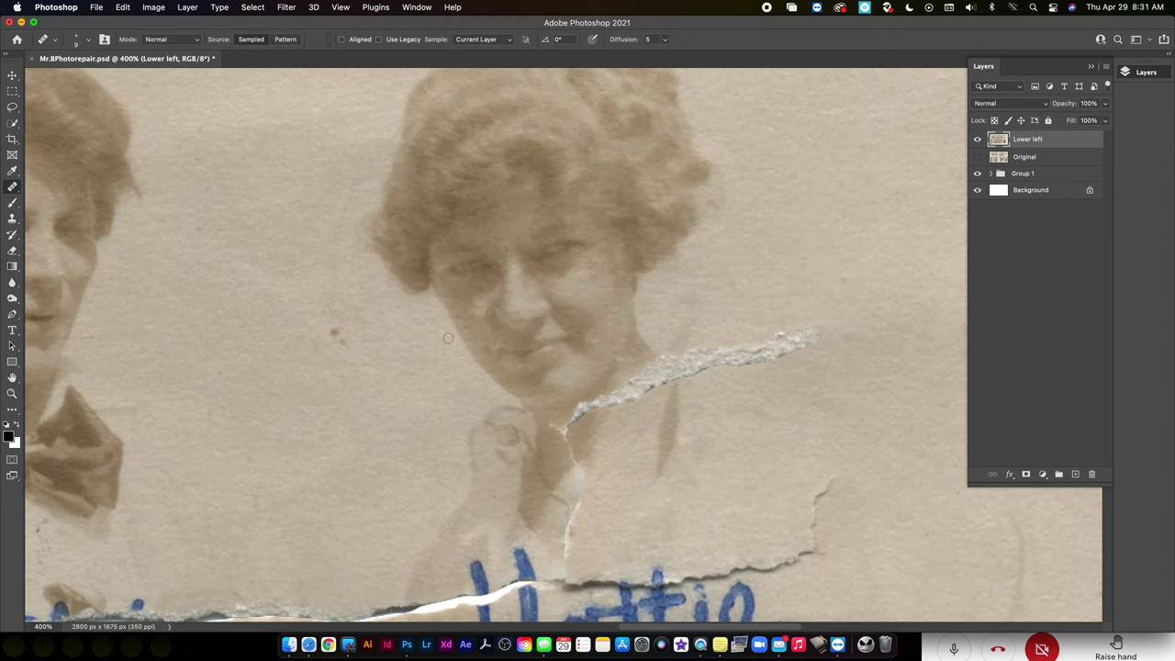
{"action": "left_click_drag", "start_coordinate": [614, 302], "coordinate": [437, 216]}
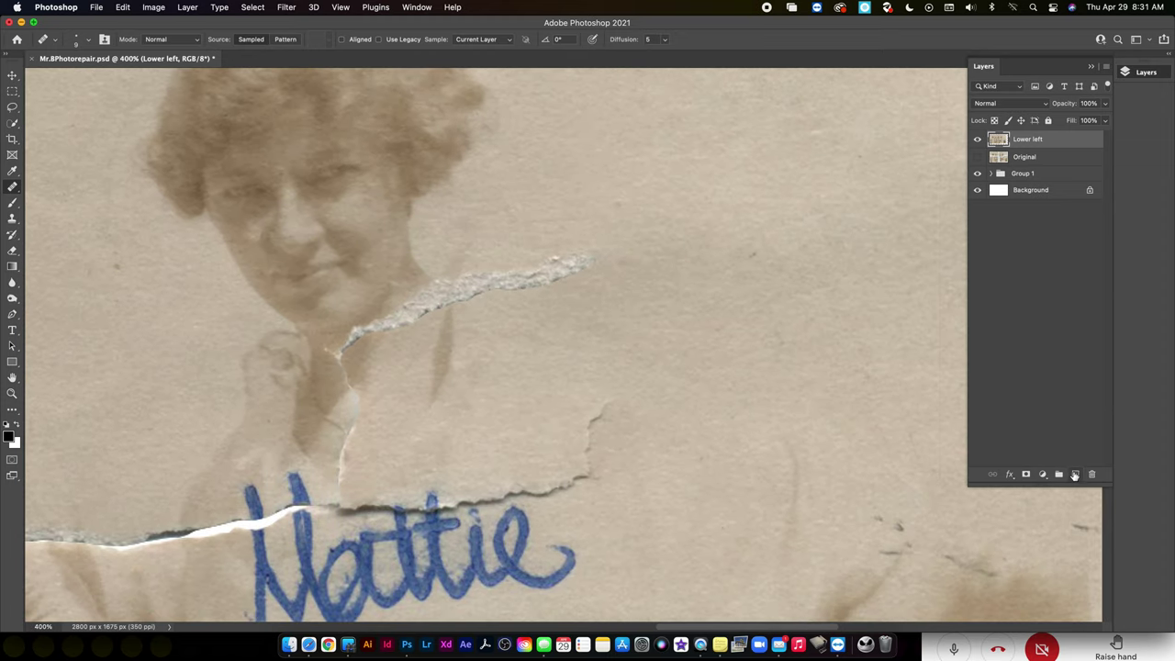
{"action": "left_click", "coordinate": [1075, 474]}
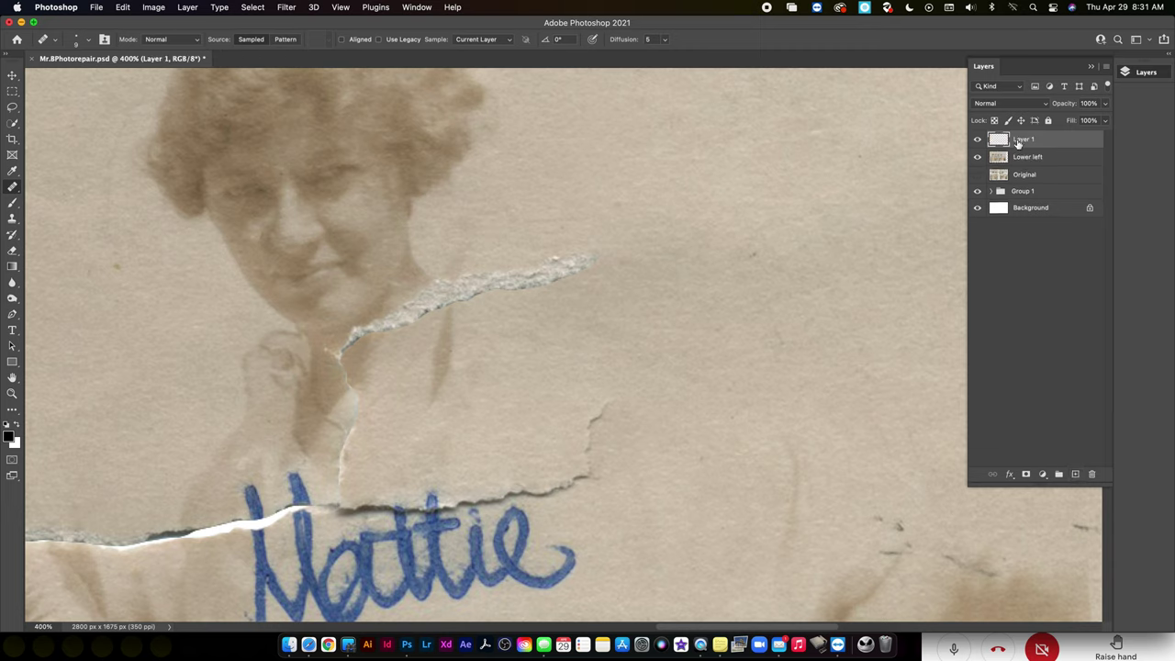
{"action": "double_click", "coordinate": [1018, 143]}
{"action": "type", "text": "repair"}
{"action": "key", "text": "Return"}
Enlarge the Healing Brush to 25 and heal the tear's right end on the repair layer
{"action": "left_click", "coordinate": [1027, 160]}
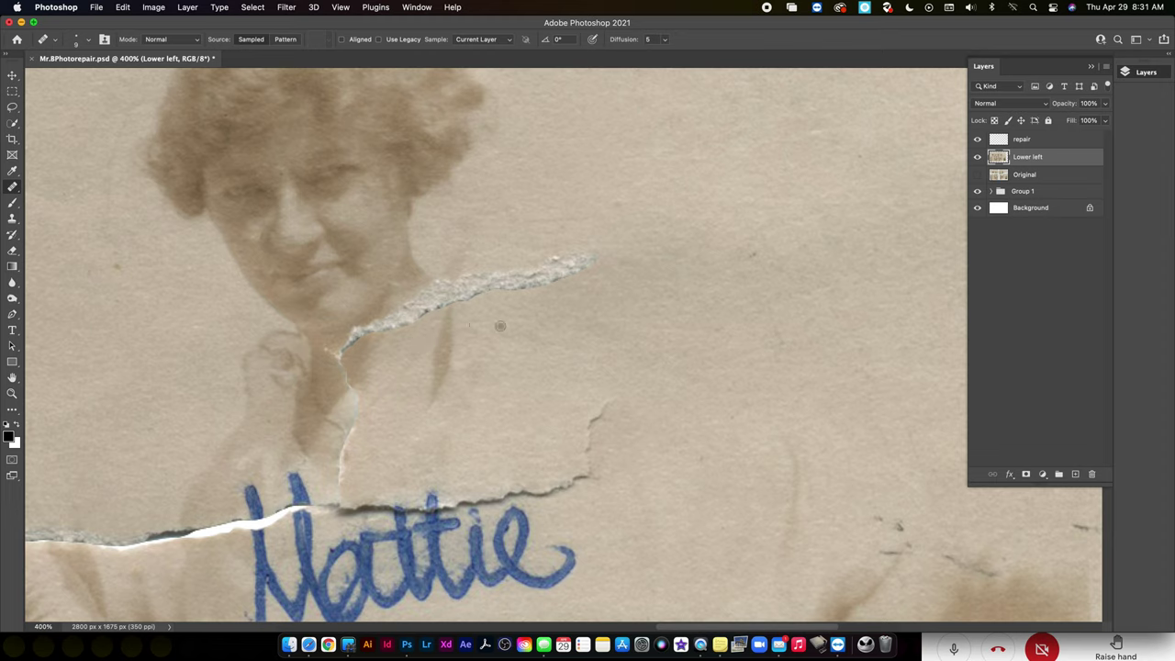
{"action": "key", "text": "bracketright"}
{"action": "key", "text": "bracketright"}
{"action": "key", "text": "bracketright"}
{"action": "key", "text": "bracketright"}
{"action": "left_click", "coordinate": [1000, 141]}
{"action": "left_click_drag", "start_coordinate": [484, 286], "coordinate": [592, 260]}
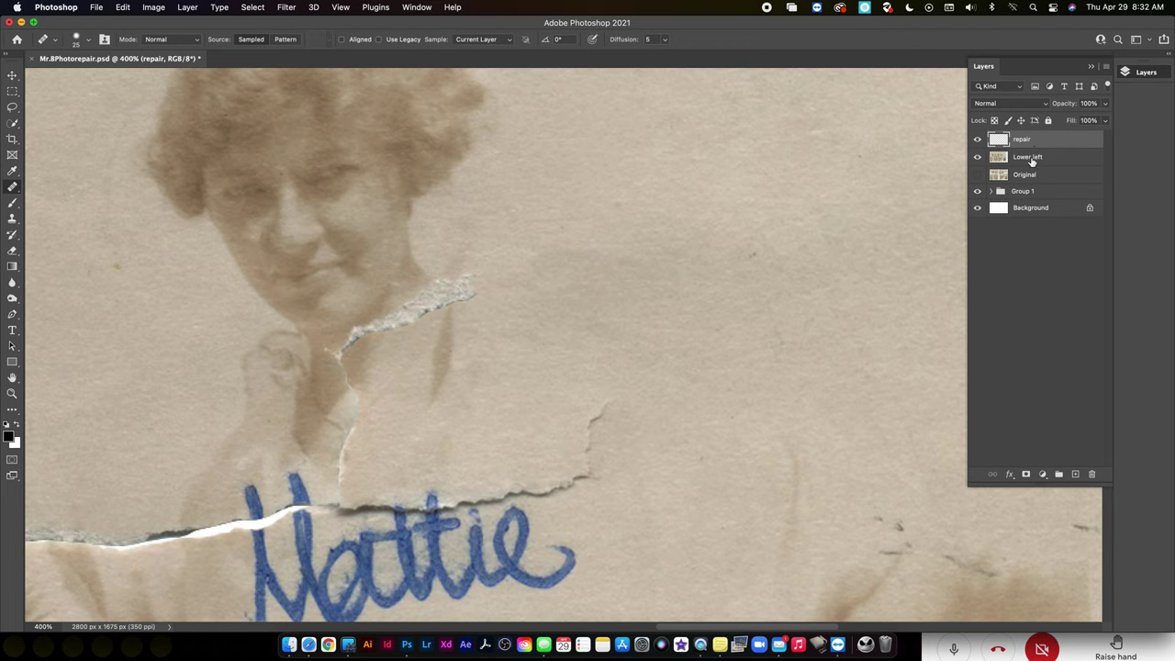
Merge the Lower left layer into the repair layer
{"action": "left_click", "coordinate": [1032, 160], "text": "shift"}
{"action": "right_click", "coordinate": [1031, 160]}
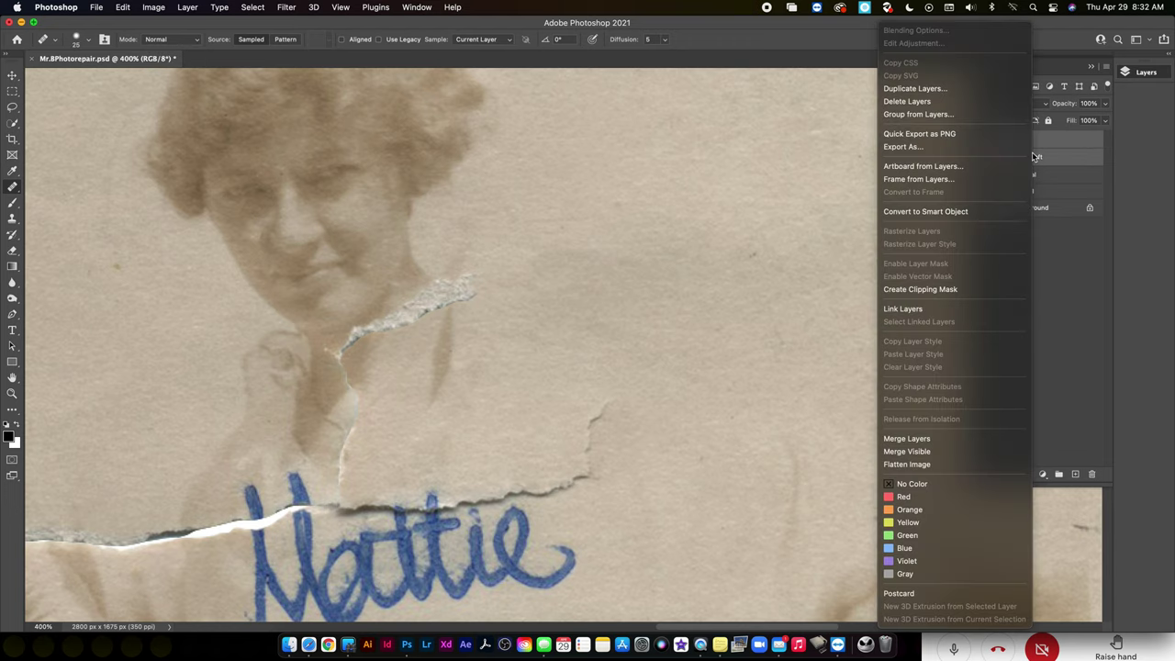
{"action": "left_click", "coordinate": [928, 440]}
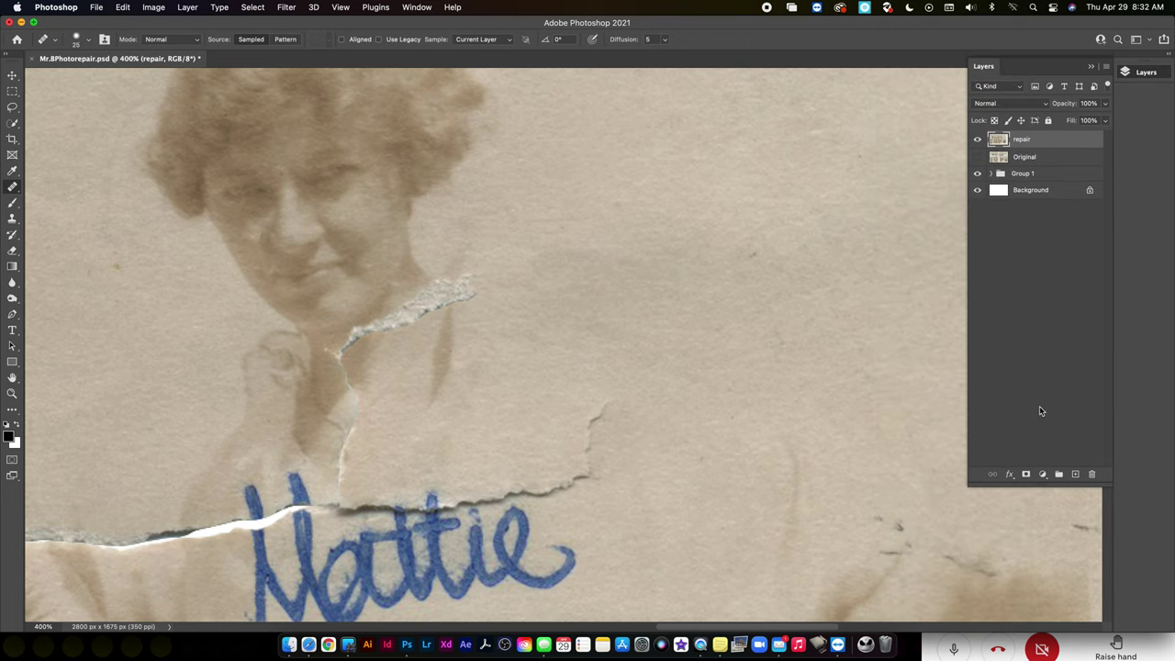
Toggle Group 1 and repair visibility to compare the restored photo with the torn pieces, zoomed out
{"action": "left_click", "coordinate": [978, 173]}
{"action": "left_click", "coordinate": [978, 140]}
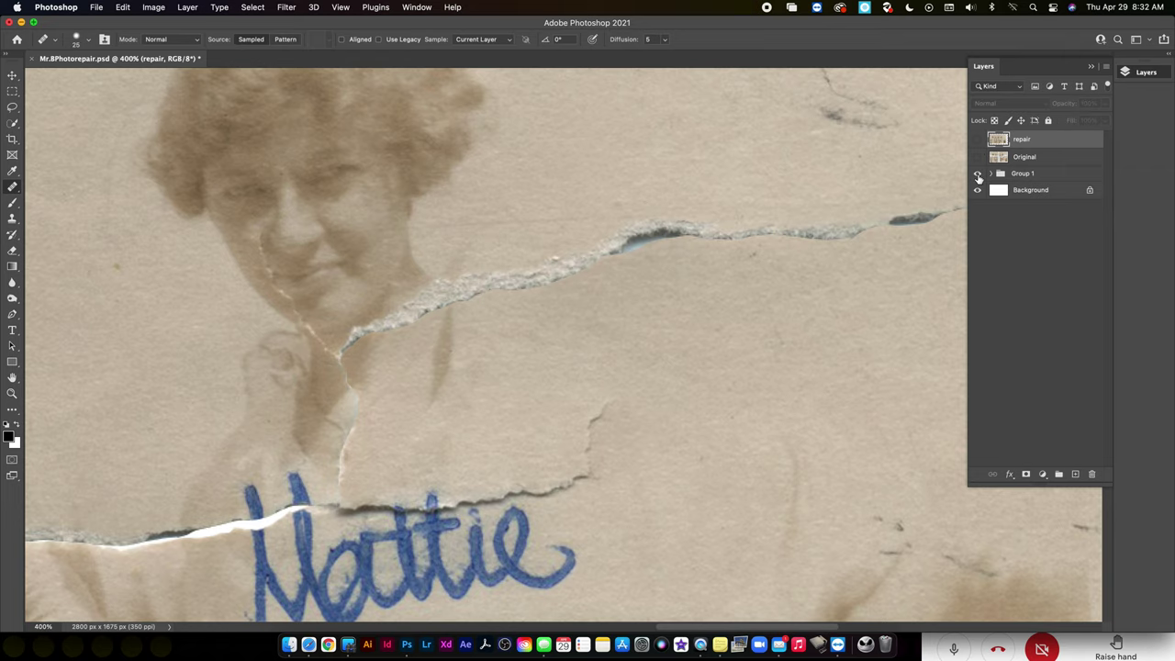
{"action": "key", "text": "super+minus"}
{"action": "key", "text": "super+minus"}
{"action": "key", "text": "super+minus"}
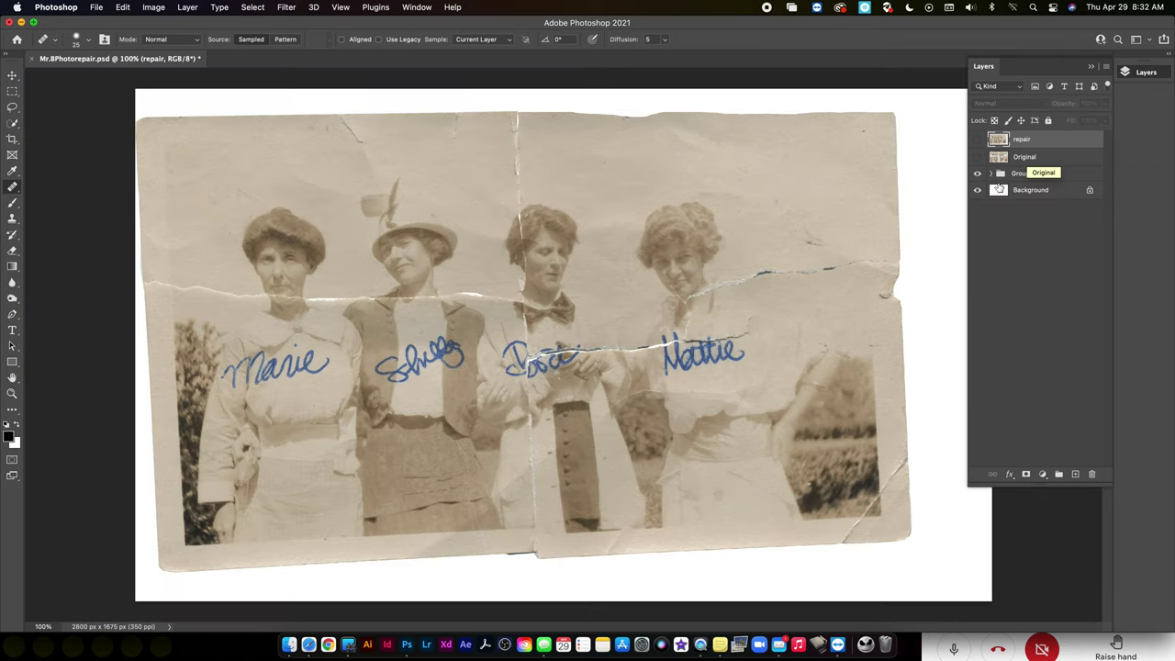
{"action": "left_click", "coordinate": [976, 174]}
{"action": "left_click", "coordinate": [977, 157]}
{"action": "left_click", "coordinate": [977, 157]}
{"action": "left_click", "coordinate": [977, 174]}
{"action": "left_click", "coordinate": [978, 173]}
{"action": "left_click", "coordinate": [976, 140]}
{"action": "left_click", "coordinate": [977, 139]}
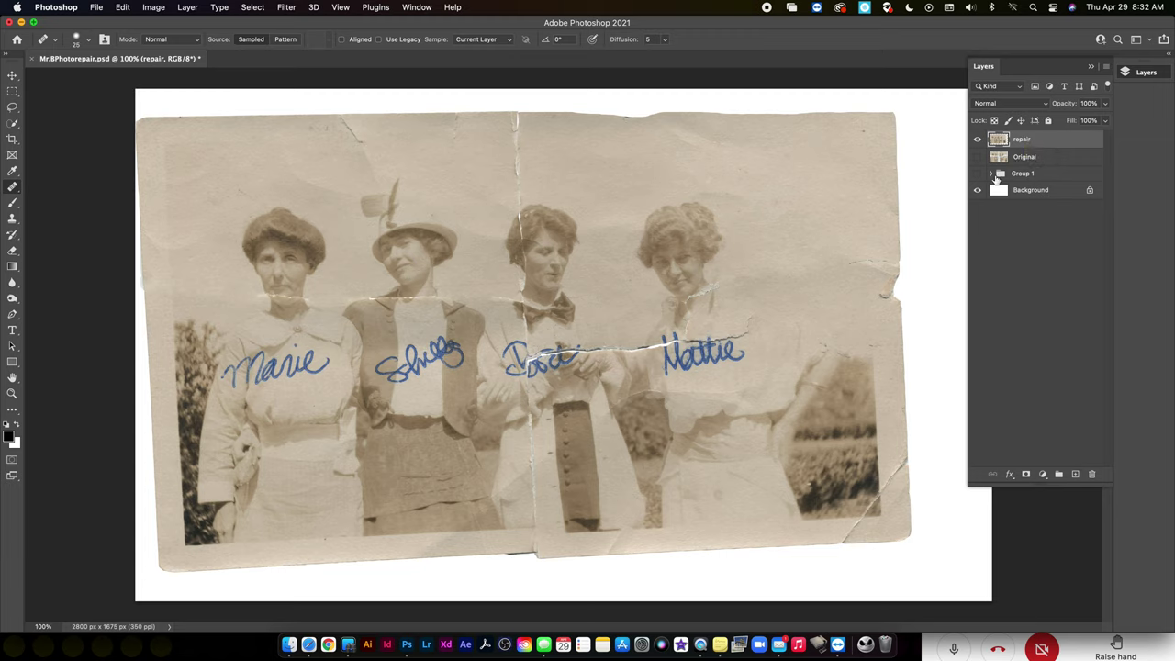
{"action": "left_click", "coordinate": [991, 174]}
{"action": "left_click", "coordinate": [991, 174]}
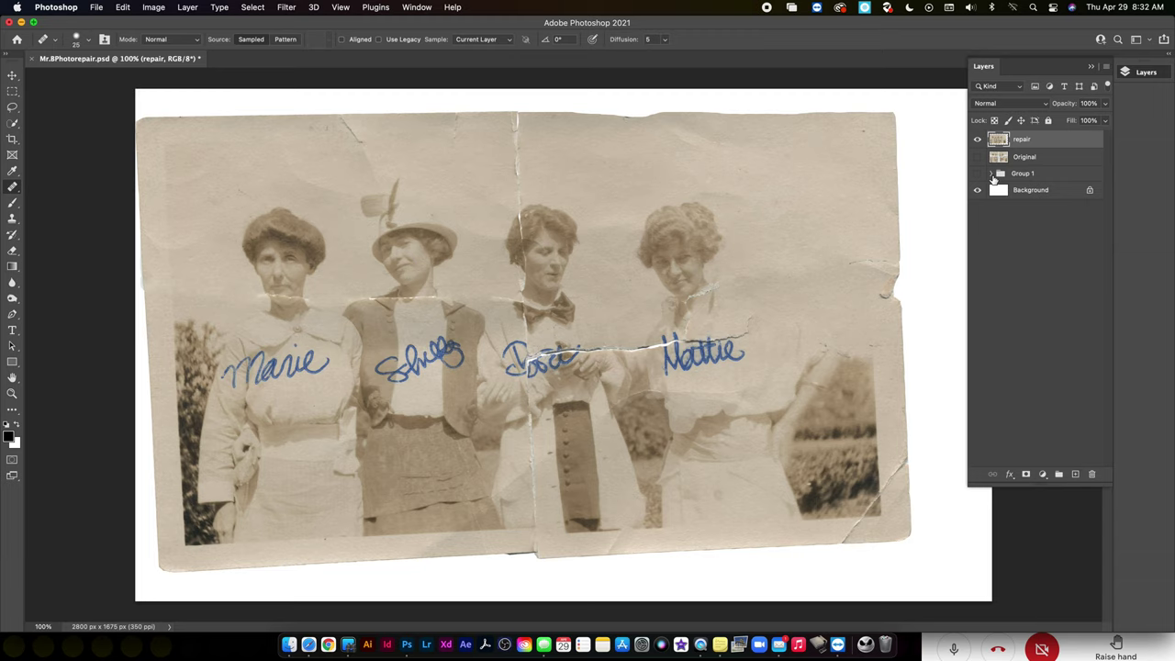